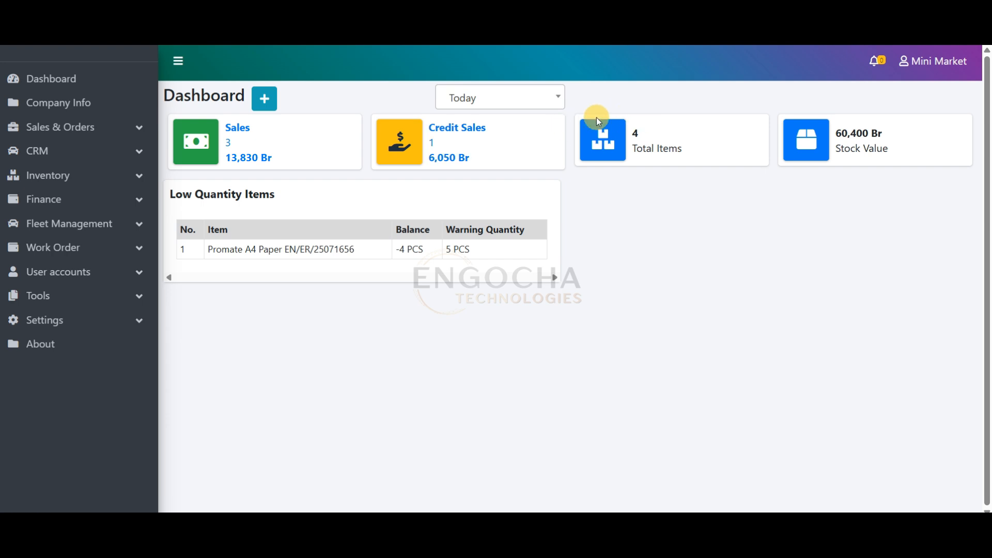
Examine the dashboard's period options, its quick-create choices for sales and items, and the Low Quantity Items list
left_click(498, 102)
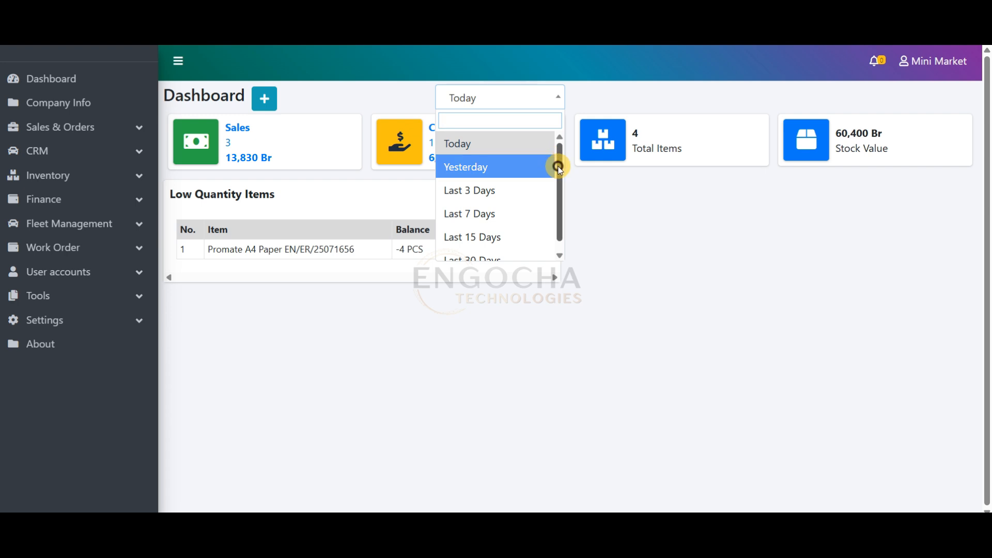
scroll(525, 188, "down", 1)
left_click(612, 99)
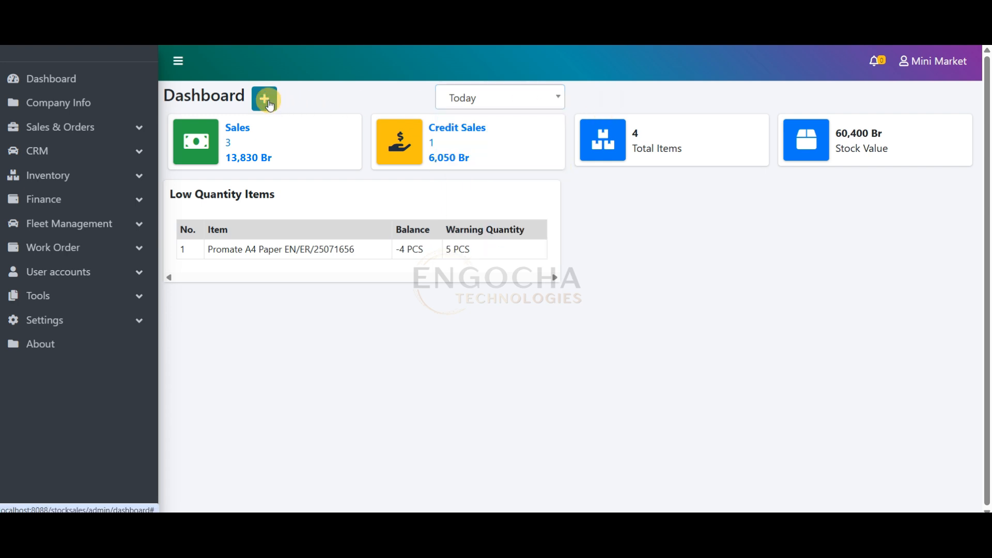
left_click(272, 104)
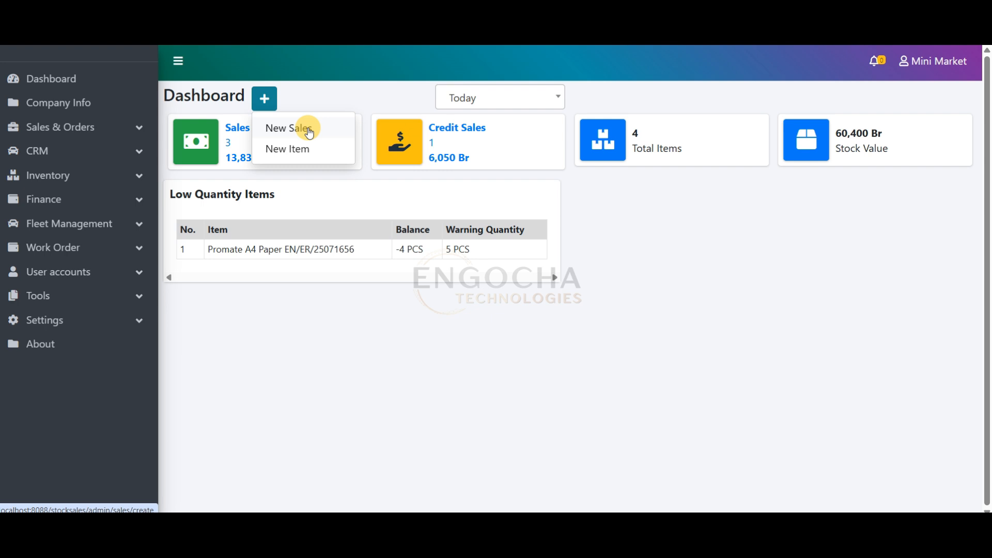
mouse_move(171, 194)
left_mouse_down()
mouse_move(283, 199)
mouse_move(169, 199)
left_mouse_up()
left_click(413, 197)
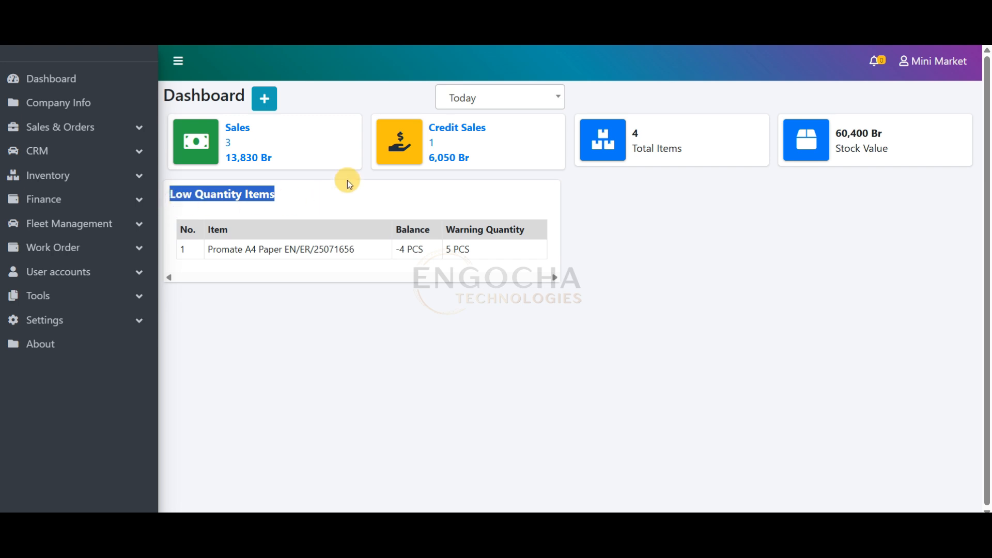
Look through the Sales & Orders and Inventory sections of the navigation and collapse them again
left_click(121, 133)
left_click(79, 217)
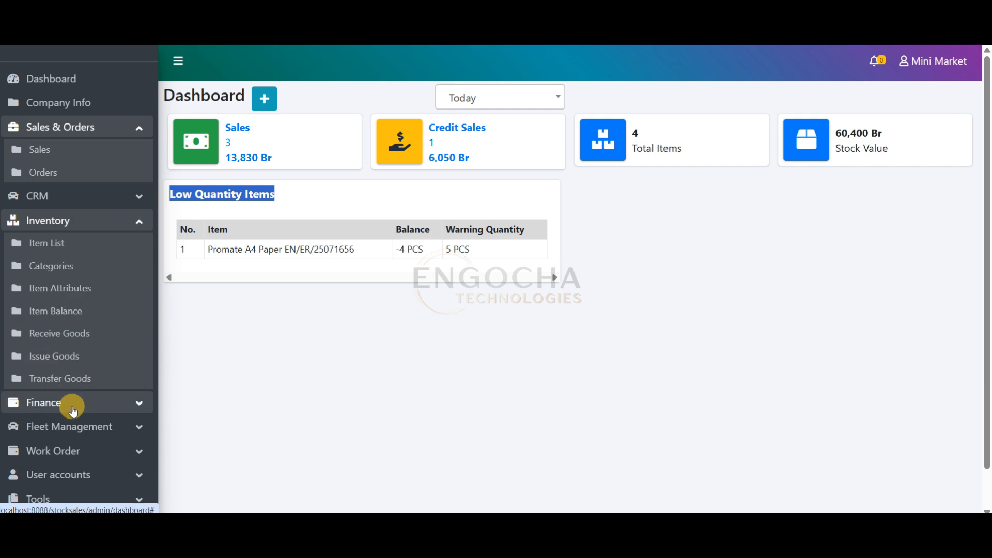
left_click(99, 221)
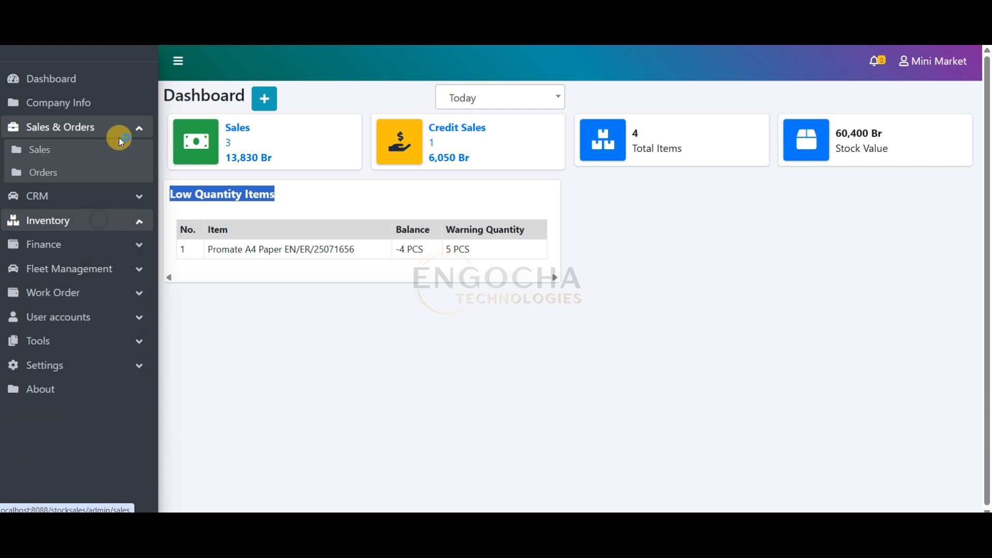
left_click(120, 130)
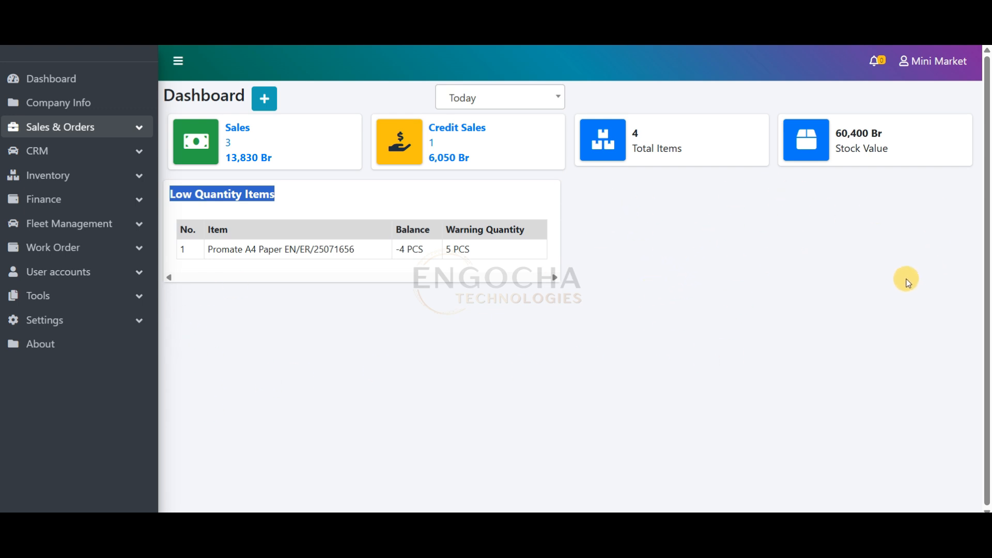
Review the account's user settings and its Password Reset Form, ending on the user list
left_click(930, 66)
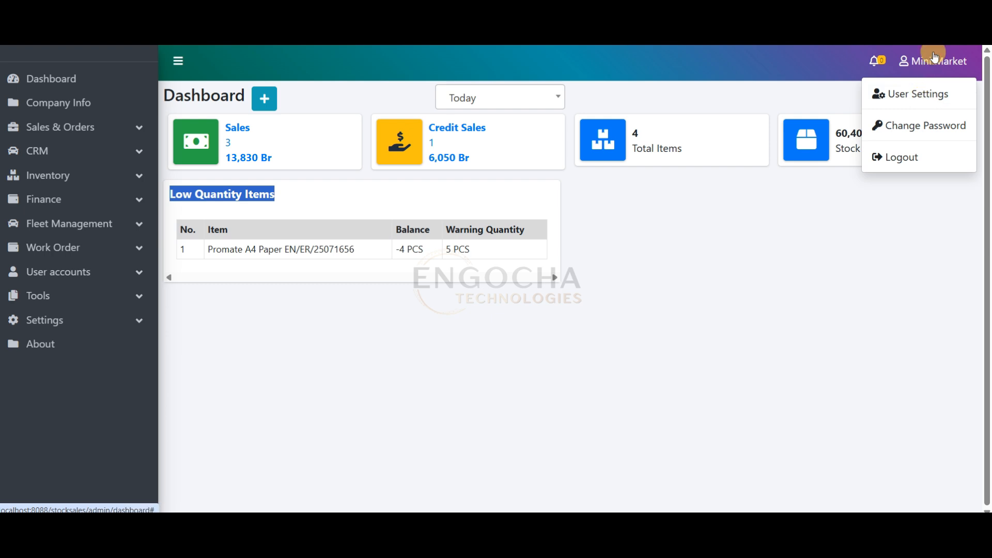
left_click(927, 96)
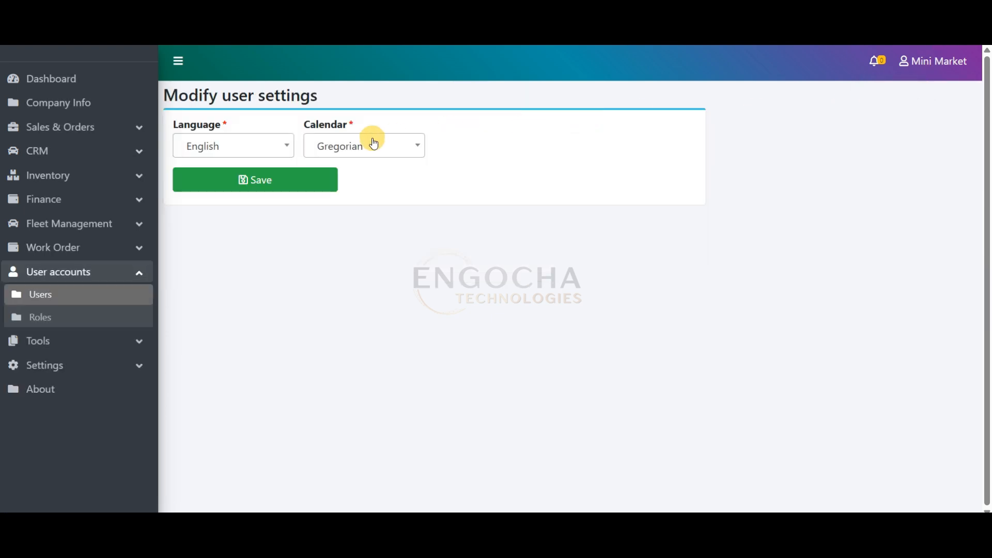
left_click(937, 62)
left_click(931, 126)
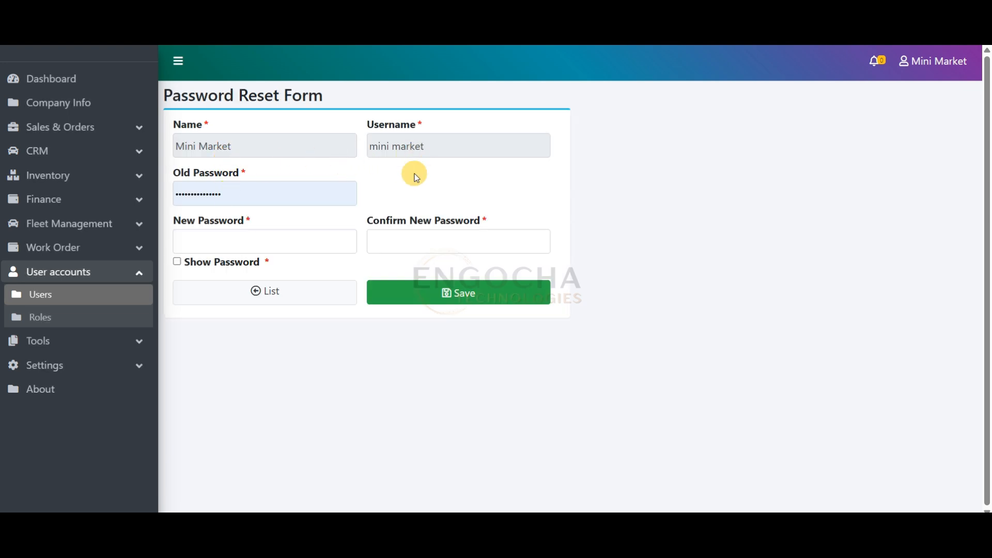
left_click_drag(243, 201, 179, 199)
left_click(710, 126)
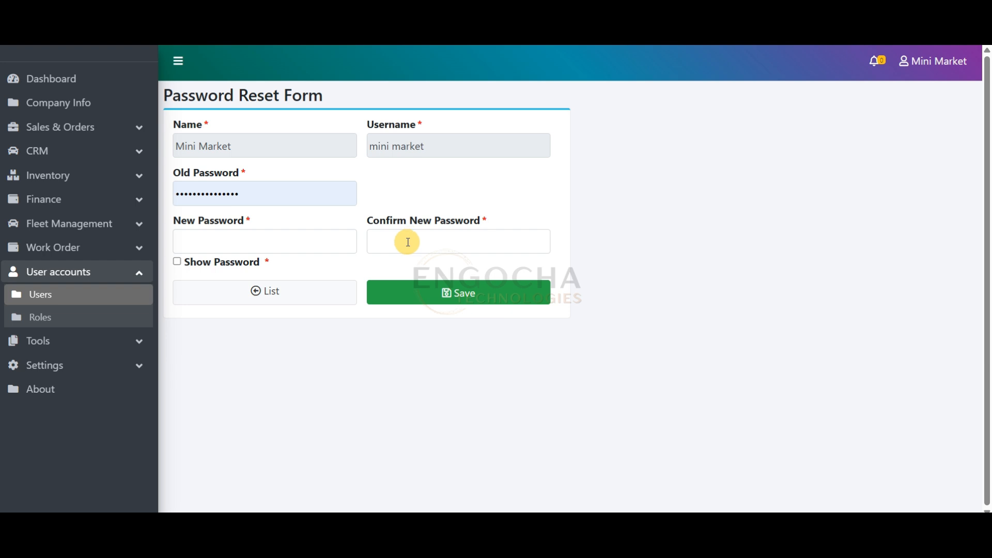
left_click(293, 303)
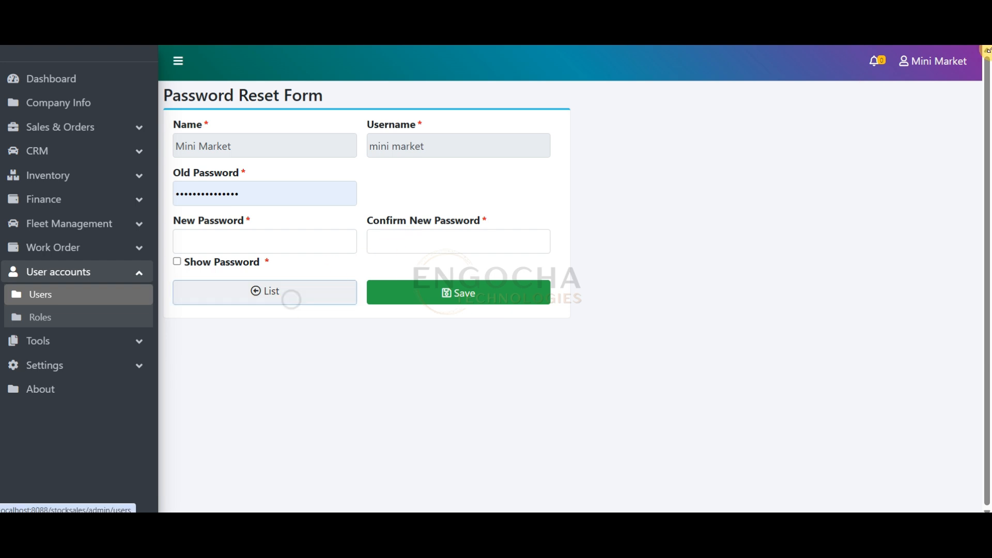
Set the account's language to Amharic in the user settings and save
left_click(941, 62)
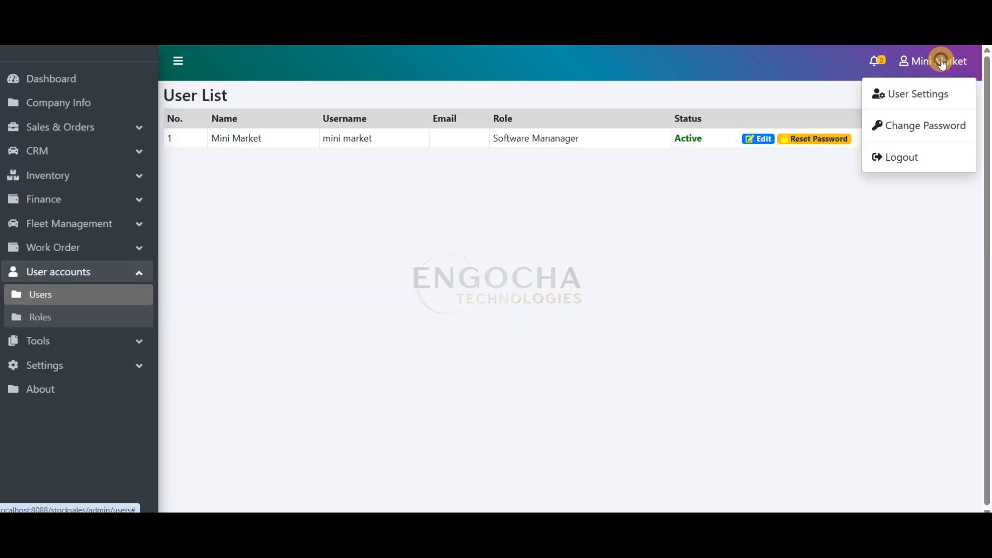
left_click(902, 95)
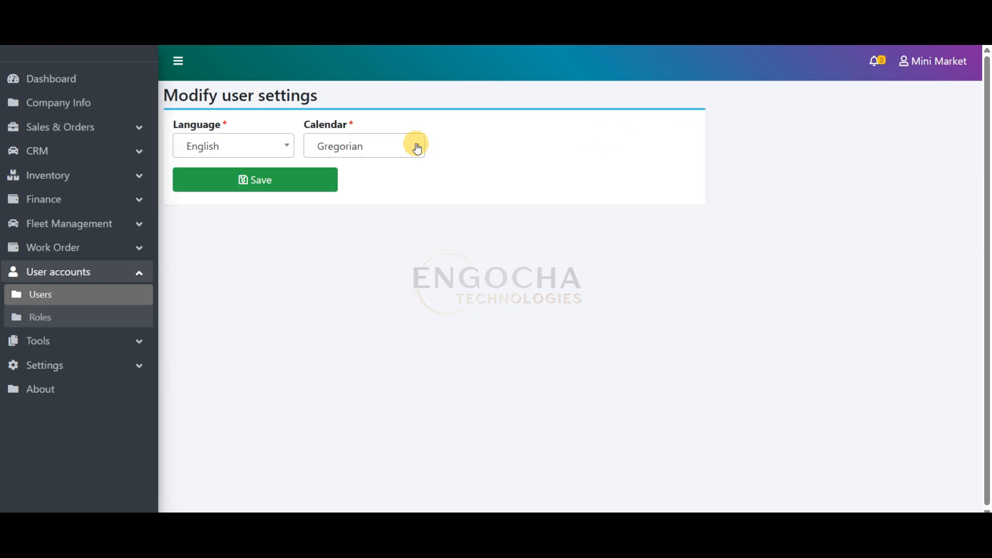
left_click(261, 139)
left_click(252, 191)
left_click(274, 185)
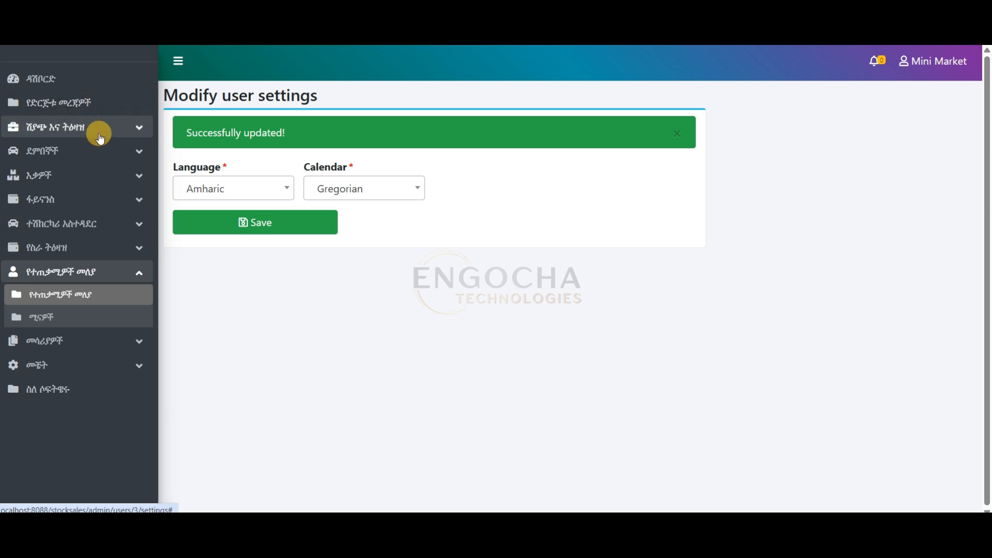
Examine the Amharic navigation sections and the translated sales list
left_click(101, 128)
left_click(73, 196)
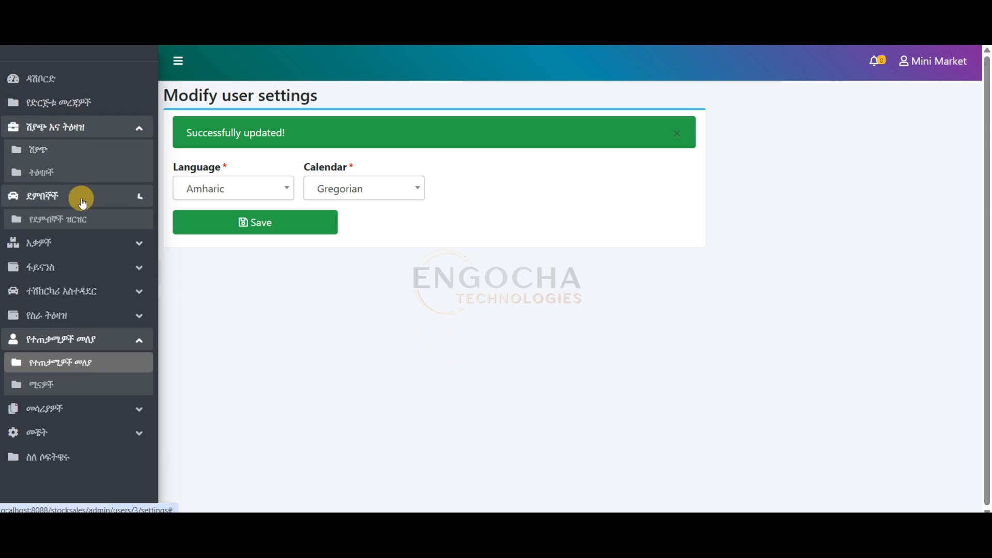
left_click(73, 157)
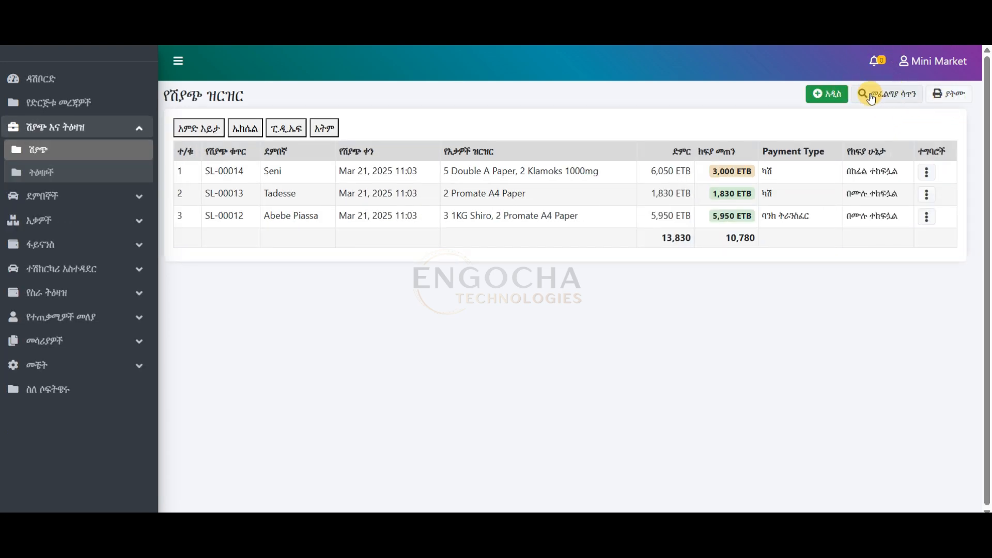
left_click(72, 222)
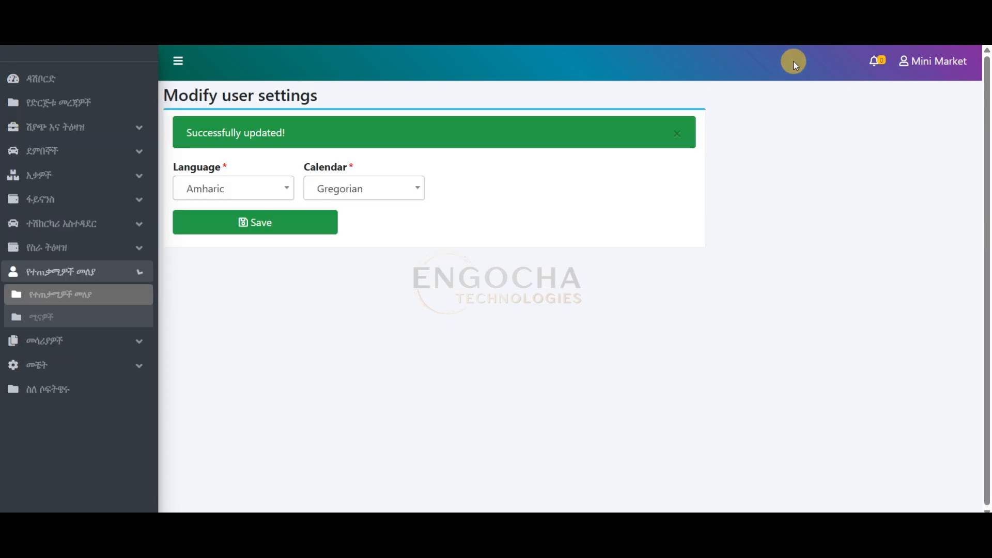
Check the available calendar types in the user settings, then set the language back to English and save
left_click(364, 189)
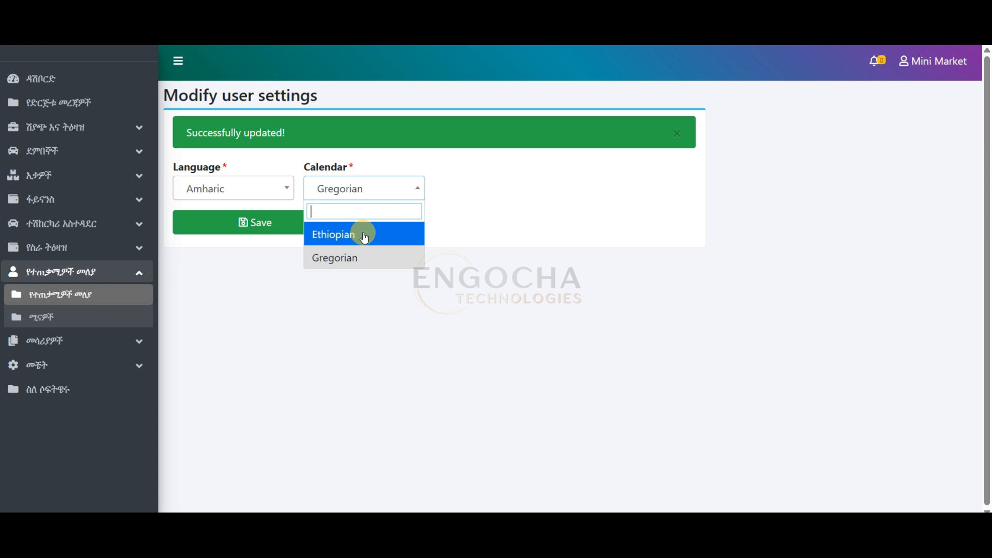
left_click(514, 191)
left_click(244, 185)
left_click(228, 257)
left_click(350, 193)
left_click(487, 183)
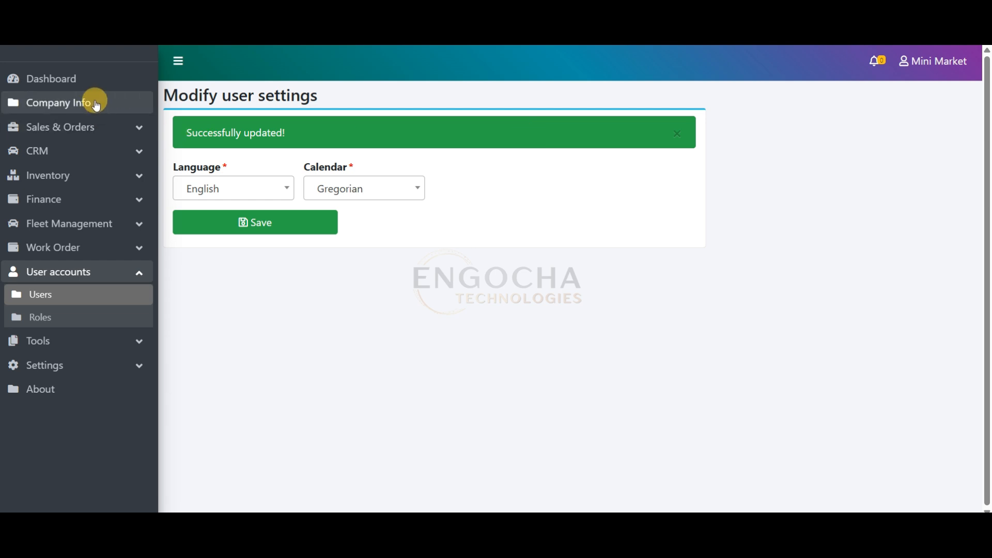
View the dashboard figures for the Last 3 Days, including the stock value, and check the other period options
left_click(123, 82)
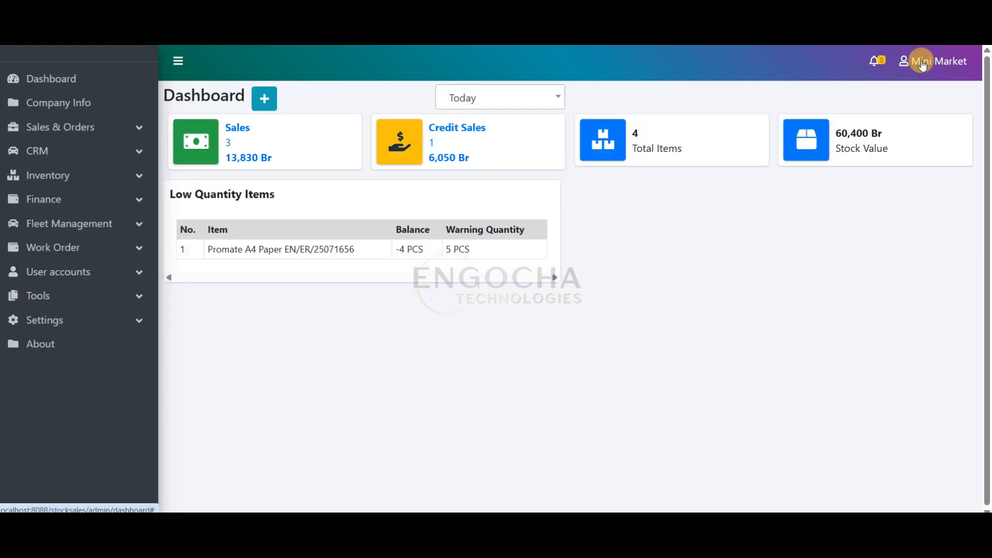
left_click(925, 63)
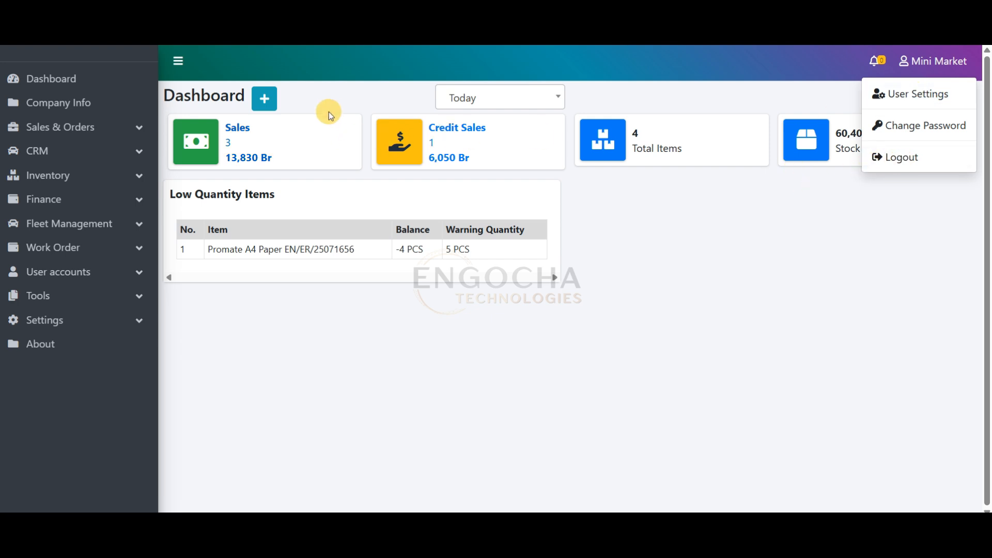
left_click(476, 101)
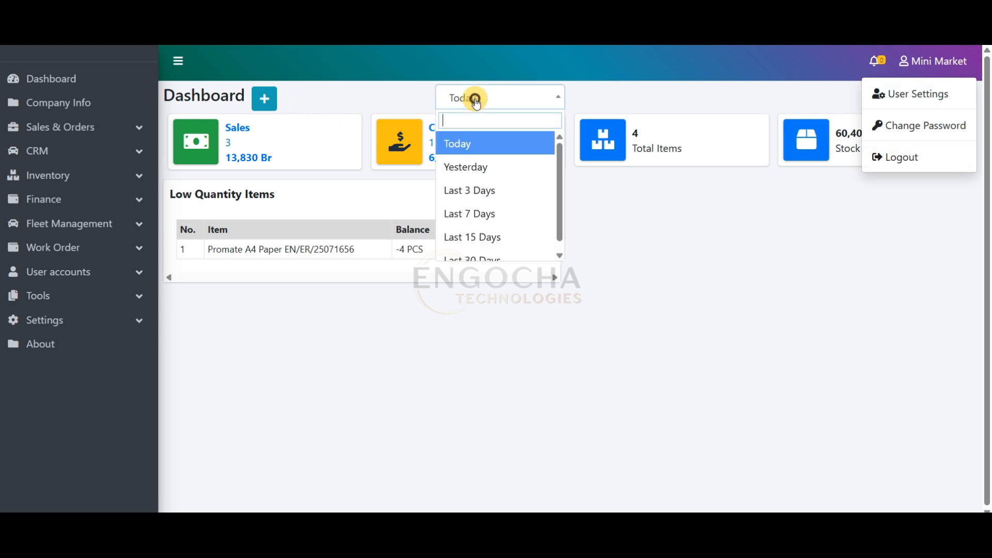
left_click(538, 191)
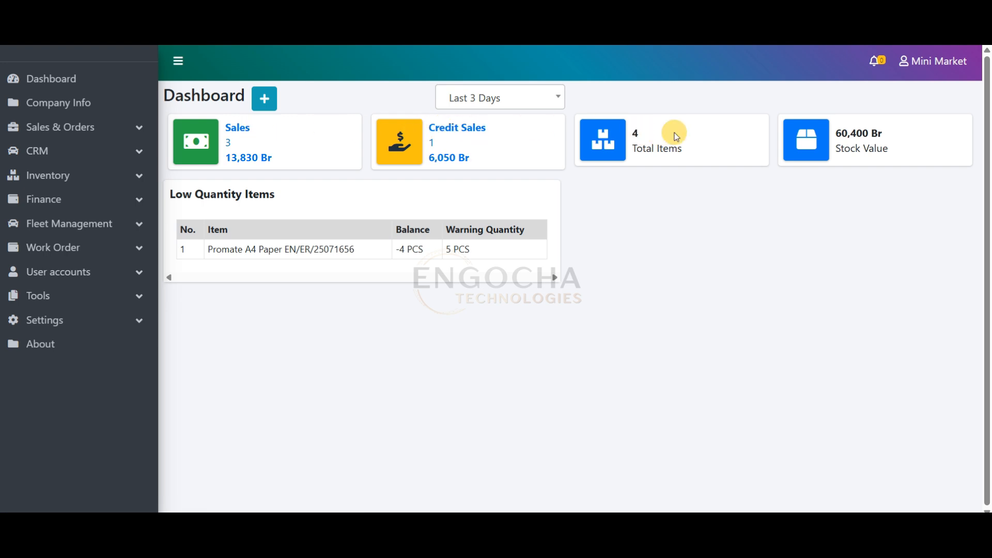
left_click_drag(899, 154, 780, 134)
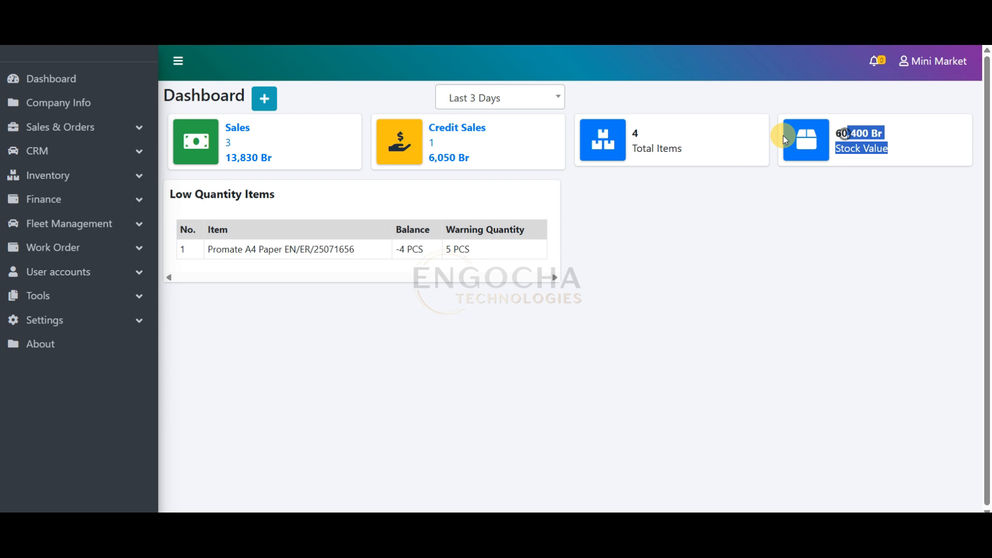
left_click(509, 99)
scroll(553, 215, "down", 1)
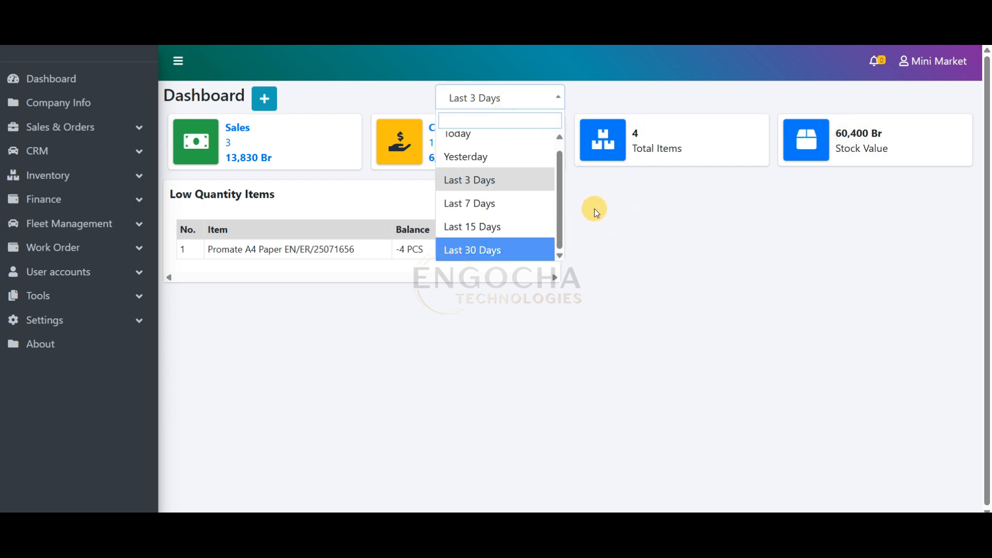
Open the inventory item list and go from there to the Import Items from Excel page
left_click(65, 127)
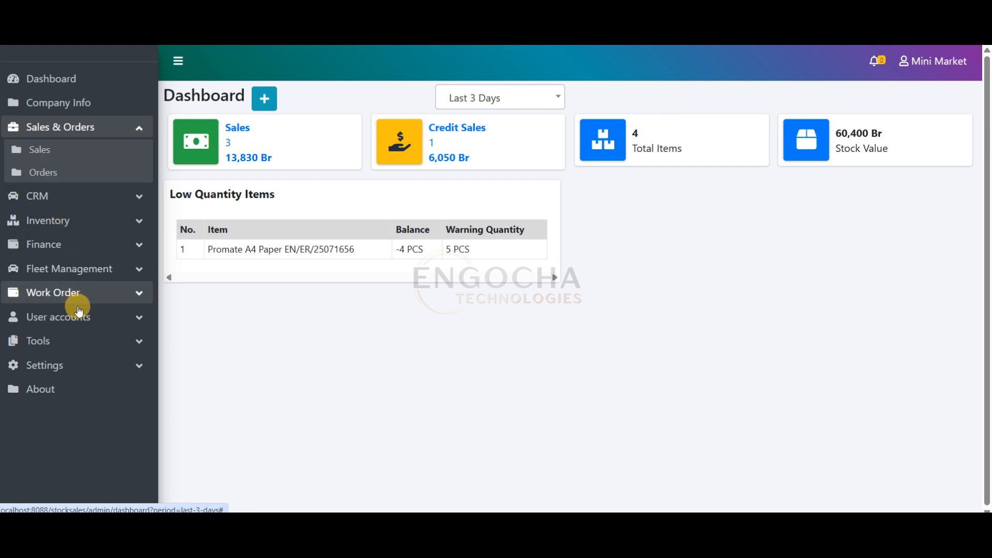
left_click(78, 222)
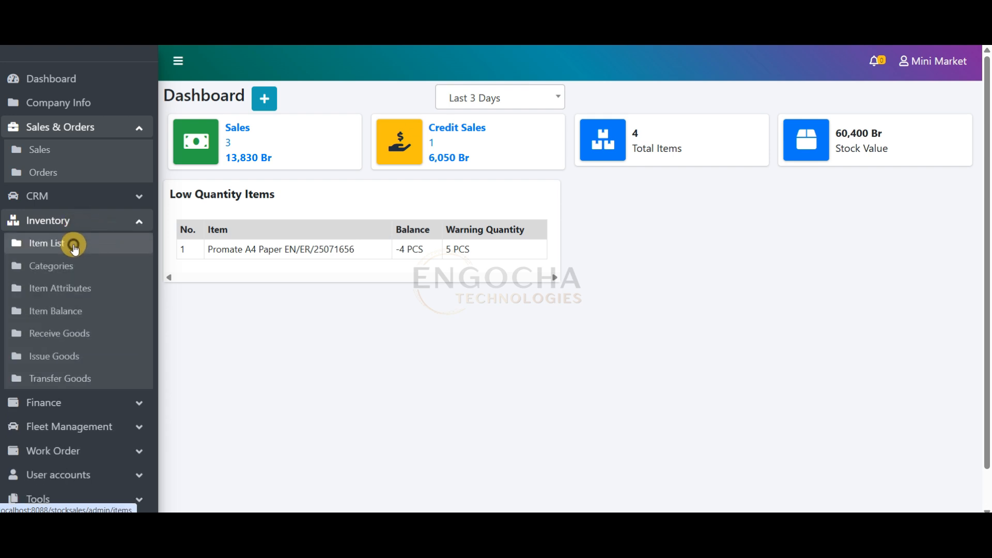
left_click(80, 252)
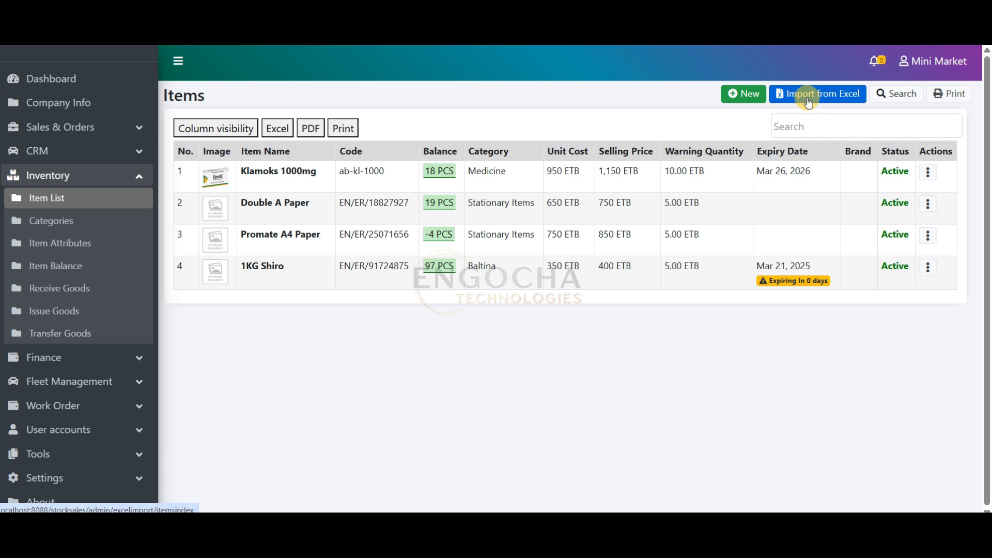
left_click(826, 92)
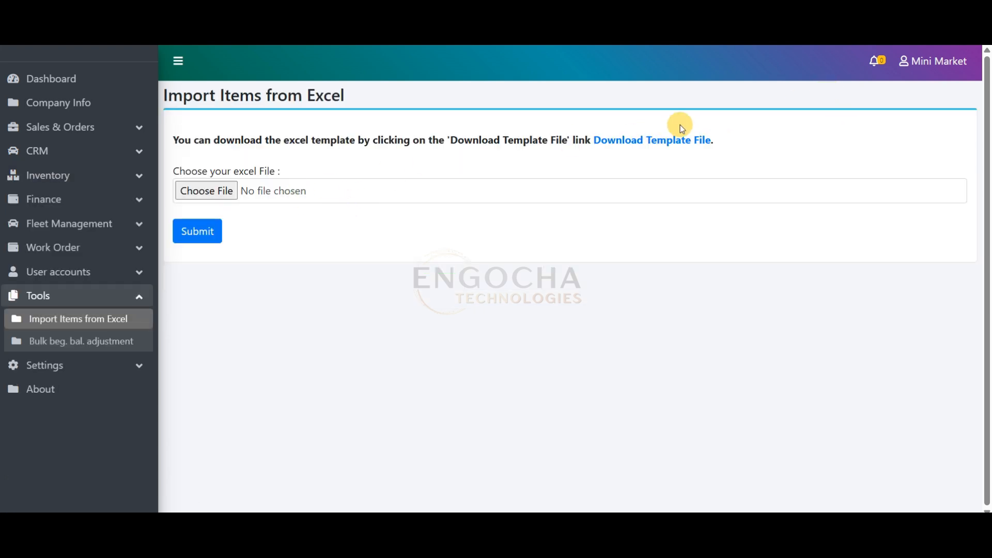
Download the Excel template file for item import and open the downloaded inventory-items-sample-1.3.0 workbook
left_click(656, 147)
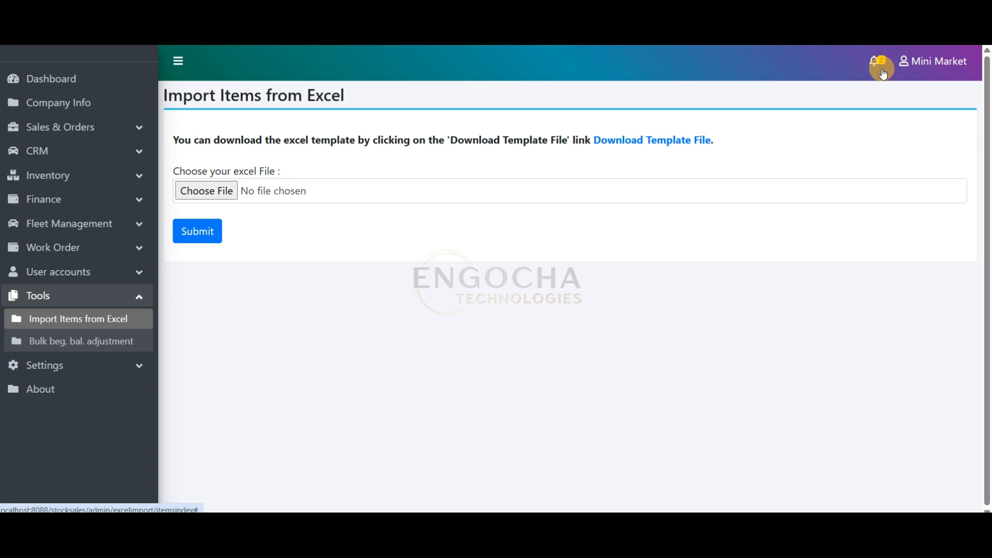
left_click(931, 34)
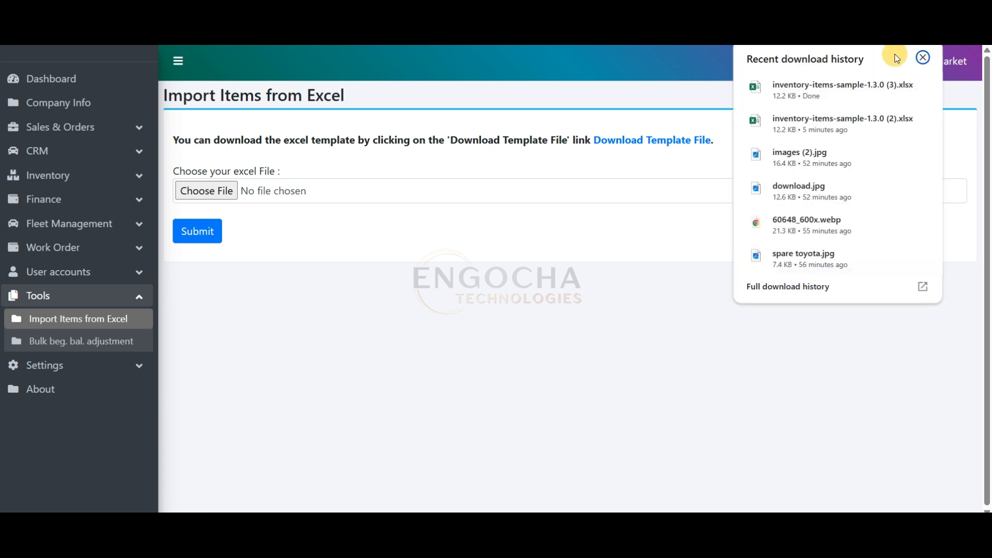
left_click(810, 98)
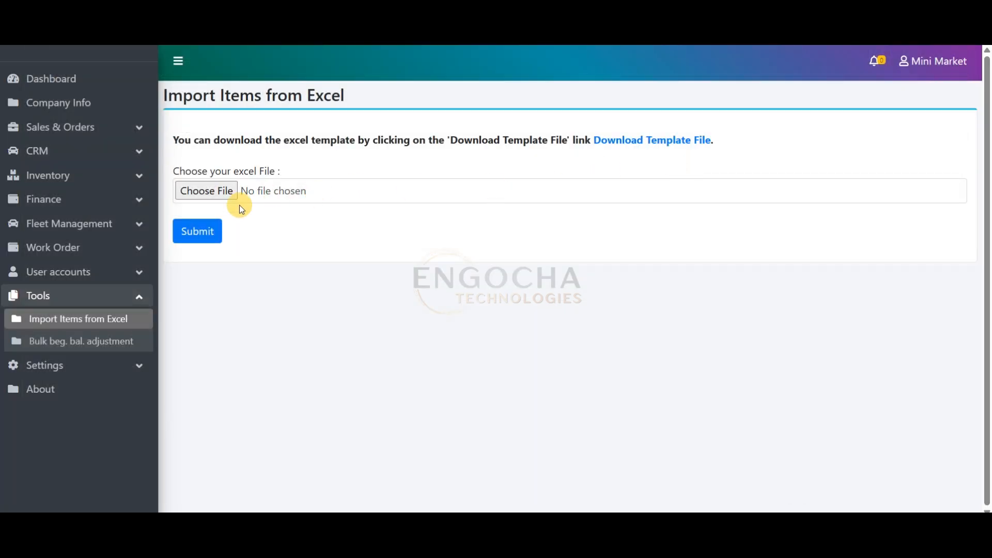
Choose inventory-items-sample-1.3.0.xlsx as the item import file and submit it to load its rows
left_click(228, 192)
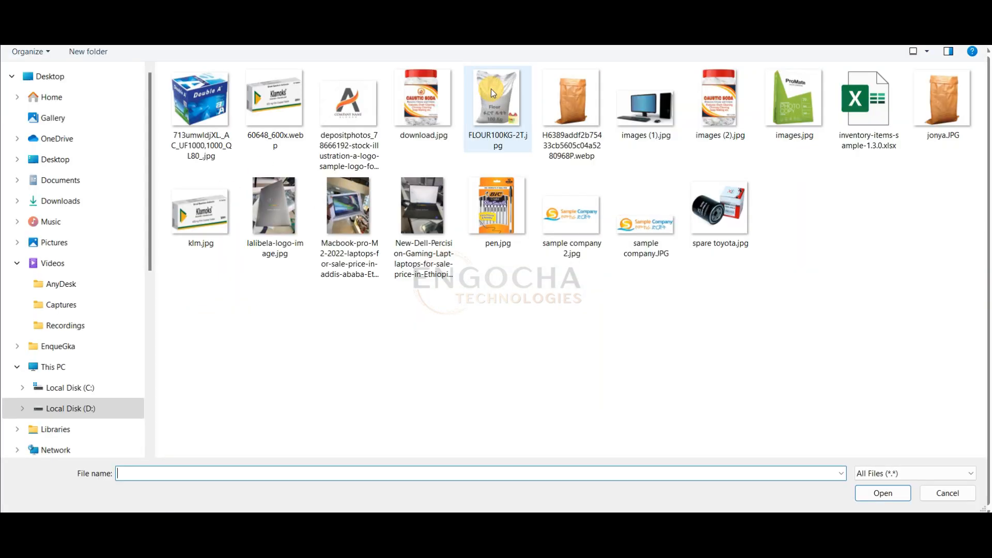
double_click(873, 117)
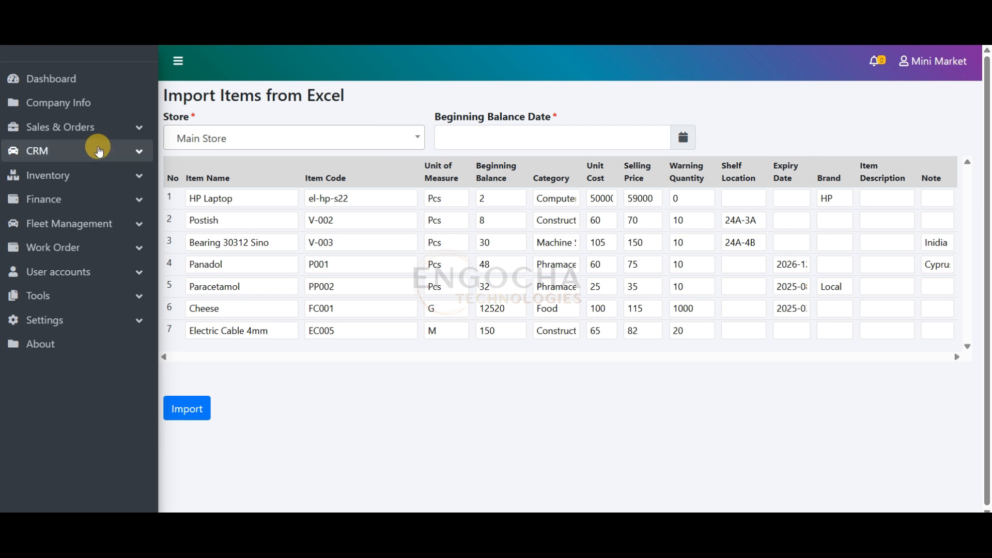
Open the inventory item list, start a new item and attach download.jpg as its photo
left_click(78, 174)
left_click(66, 195)
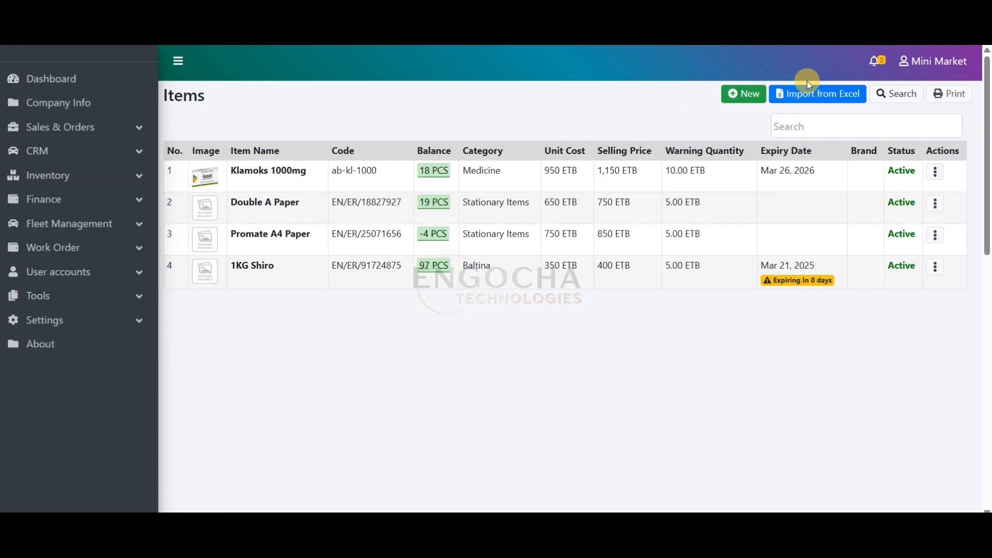
left_click(749, 100)
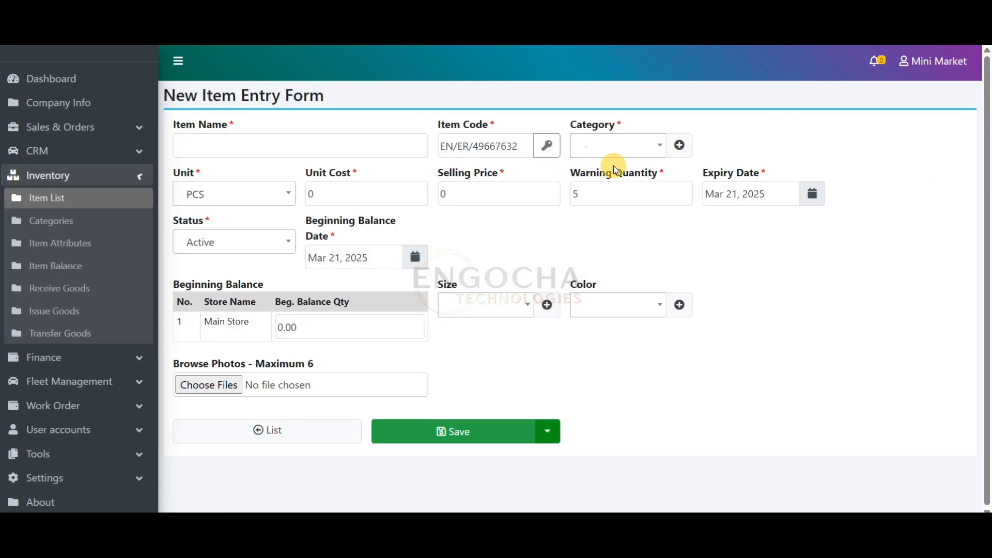
left_click(303, 384)
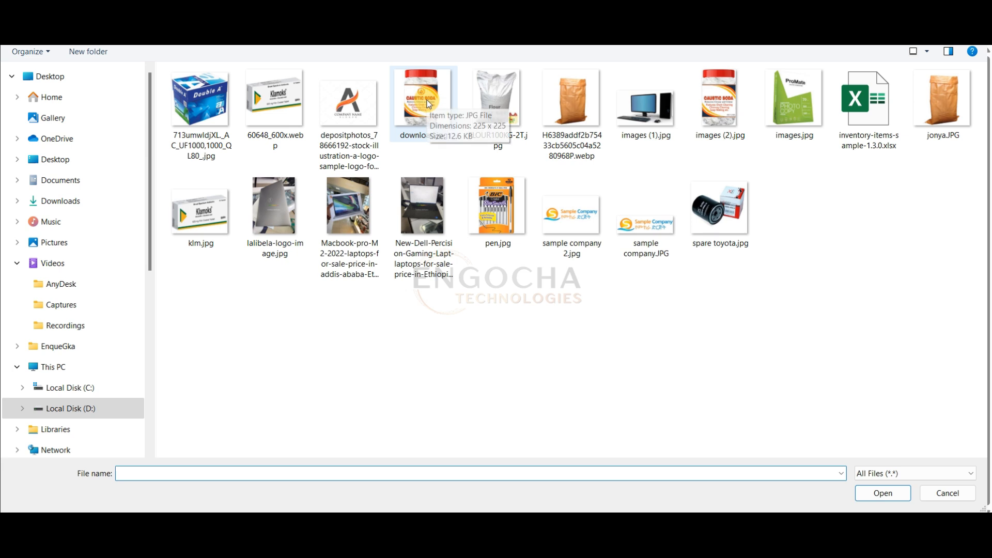
double_click(432, 113)
Name the new item Caustic Soda and replace its generated item code with ch-cs-001
left_click(294, 144)
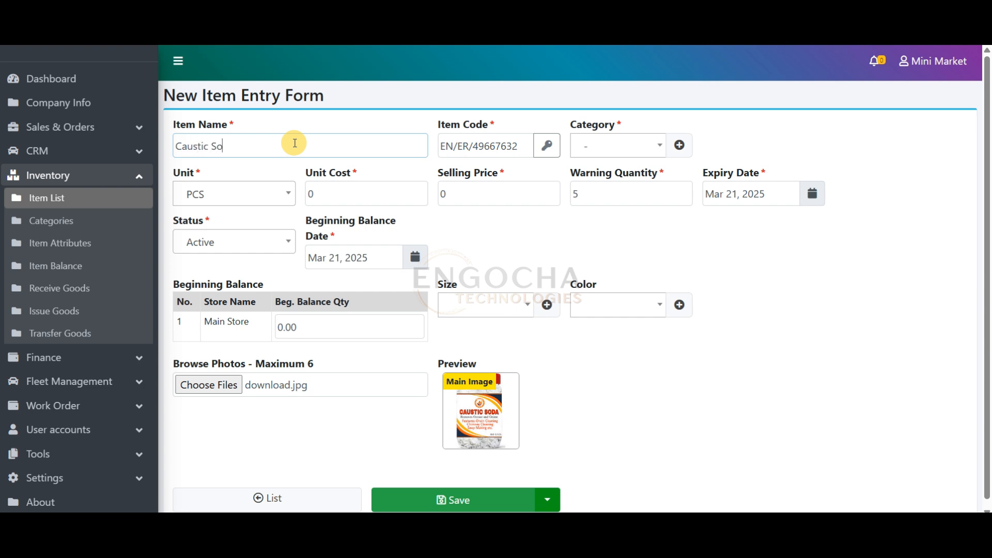
left_click_drag(524, 146, 387, 148)
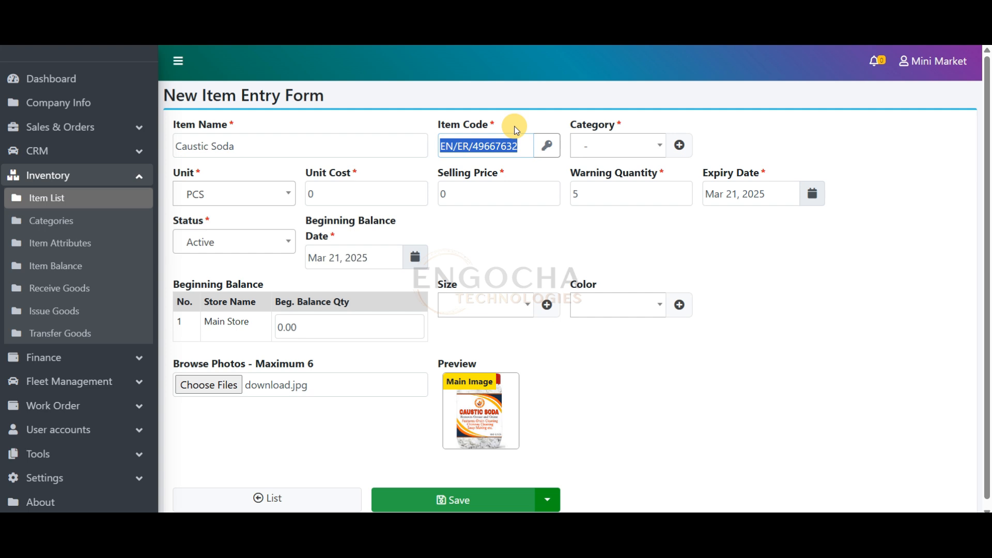
type("ch")
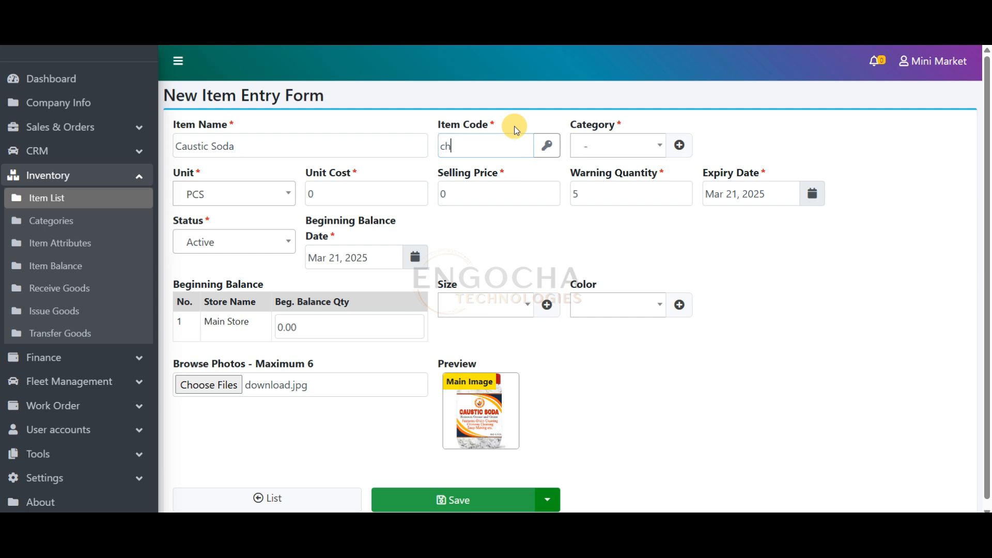
type("-cs-001")
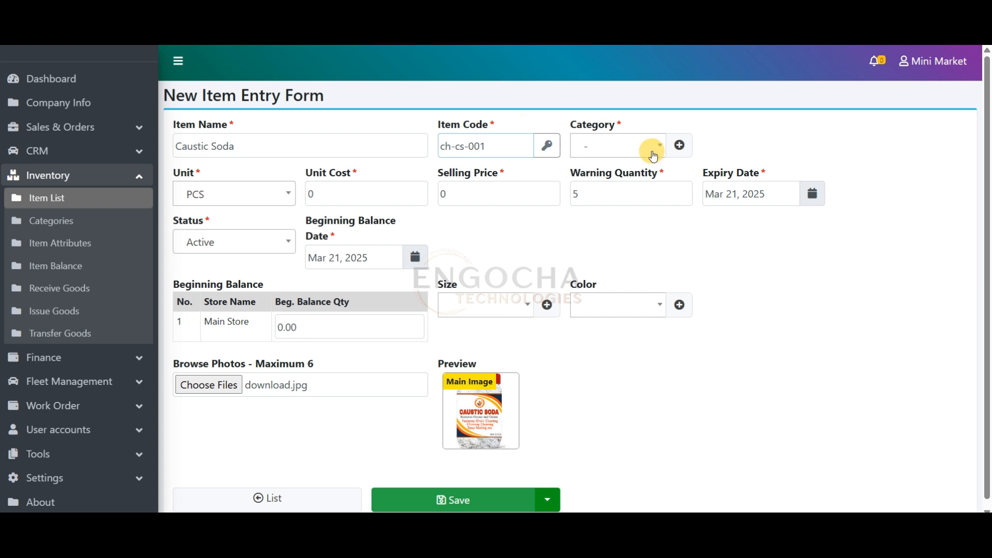
Create a new top-level category named Chemicals from the item form and save it for this item
left_click(641, 146)
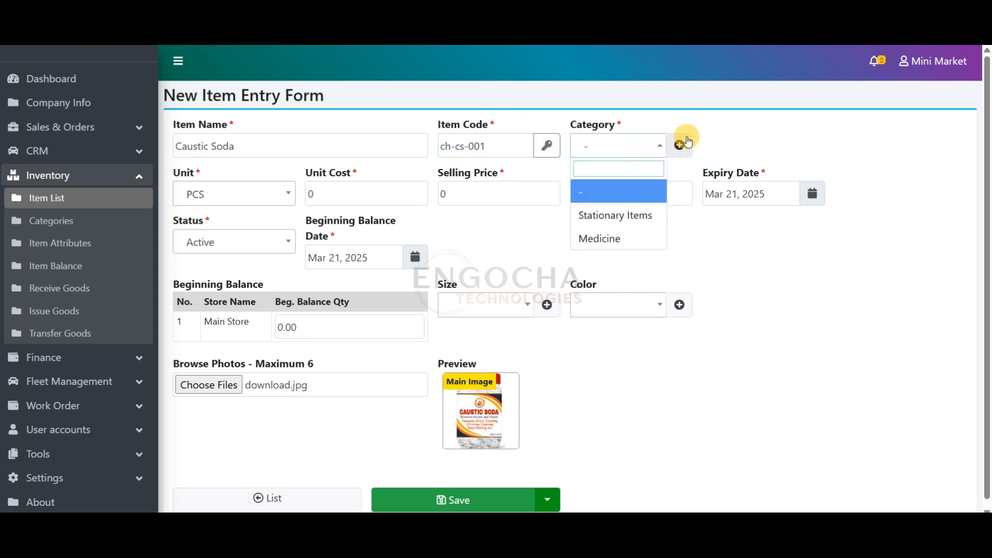
left_click(610, 192)
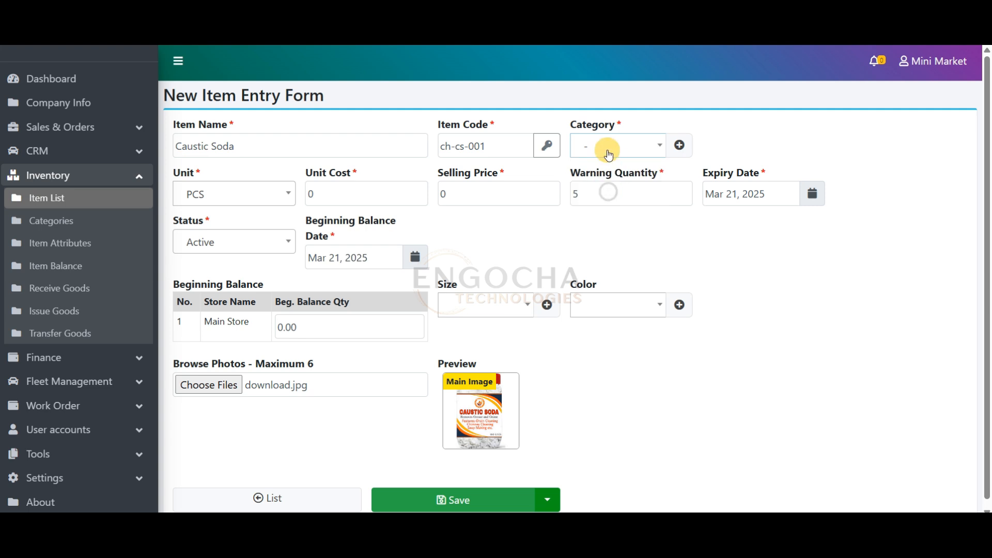
left_click(680, 145)
left_click(333, 131)
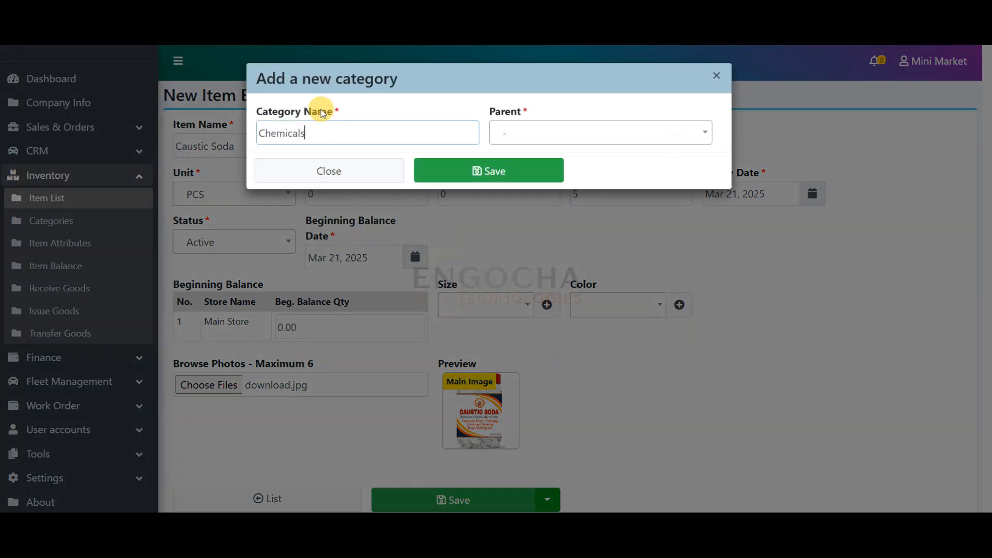
left_click(490, 169)
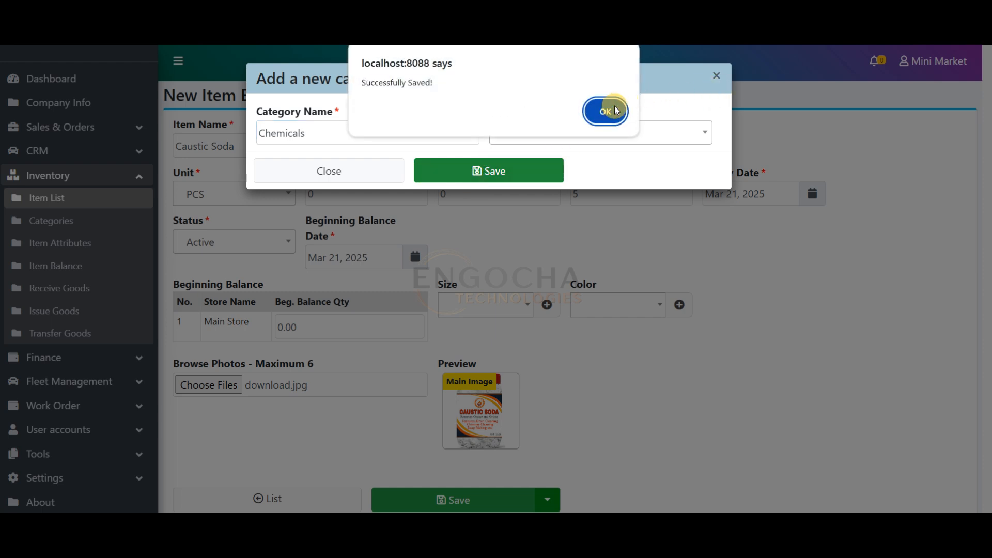
left_click(606, 111)
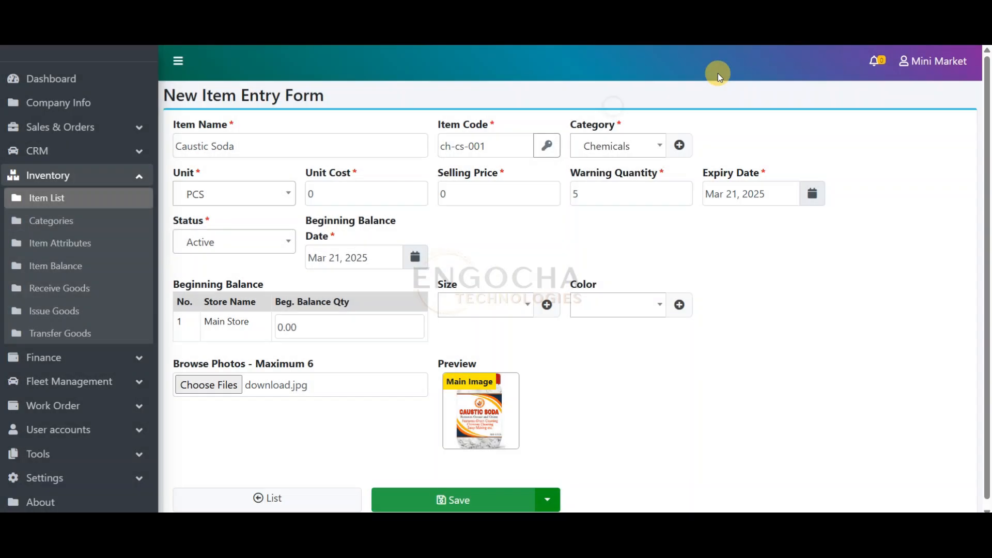
Keep the unit as PCS and set the unit cost to 150 and the selling price to 185
left_click(241, 196)
mouse_move(290, 243)
left_mouse_down()
mouse_move(291, 265)
mouse_move(290, 239)
left_mouse_up()
left_click(238, 238)
left_click_drag(338, 193, 299, 192)
type("150")
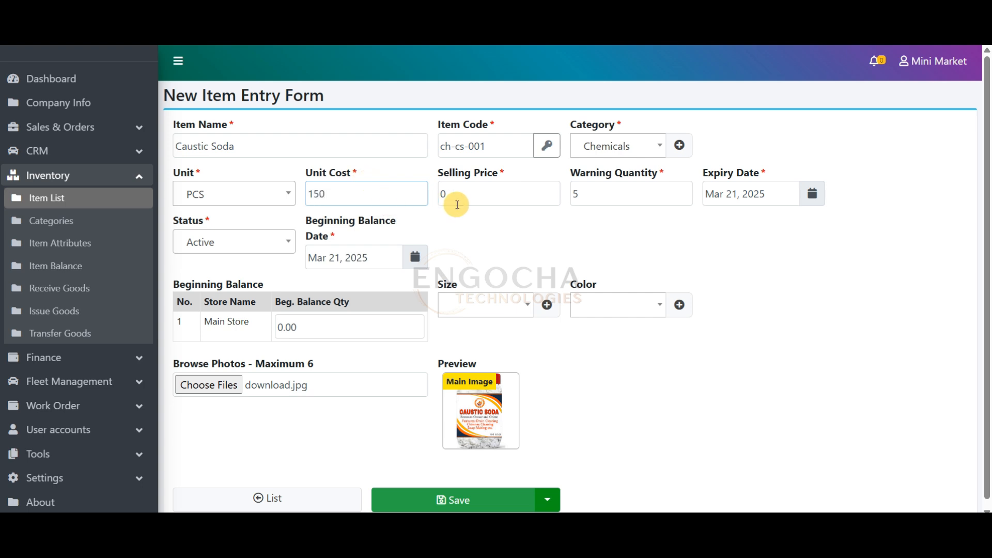
key("Tab")
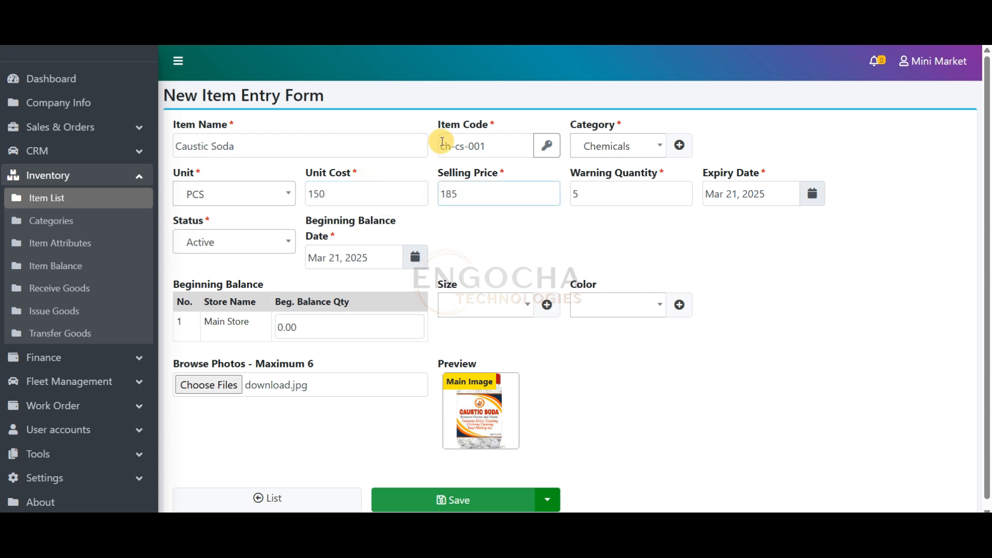
left_click(593, 192)
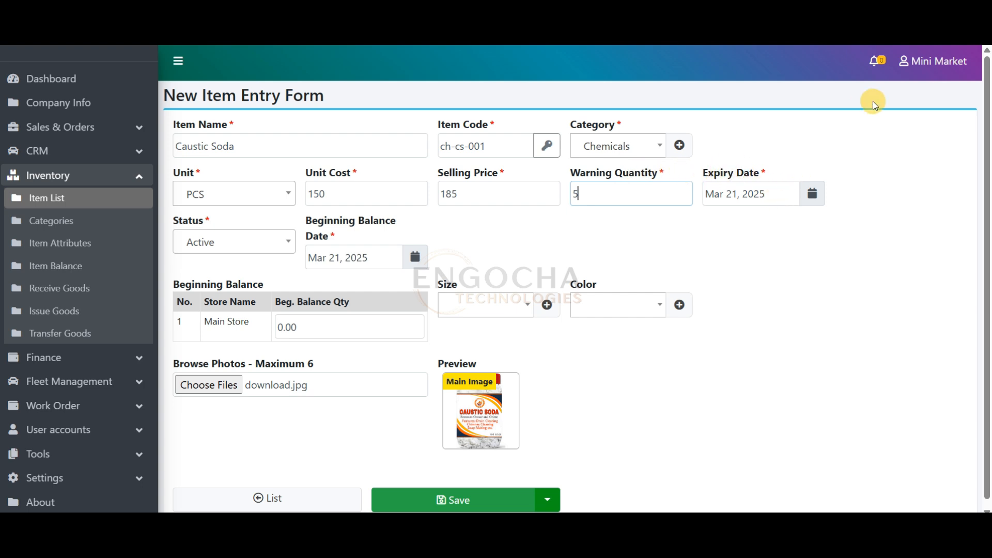
Set the item's expiry date to Oct 23, 2025 and keep its status as Active
left_click_drag(768, 196, 709, 206)
key("BackSpace")
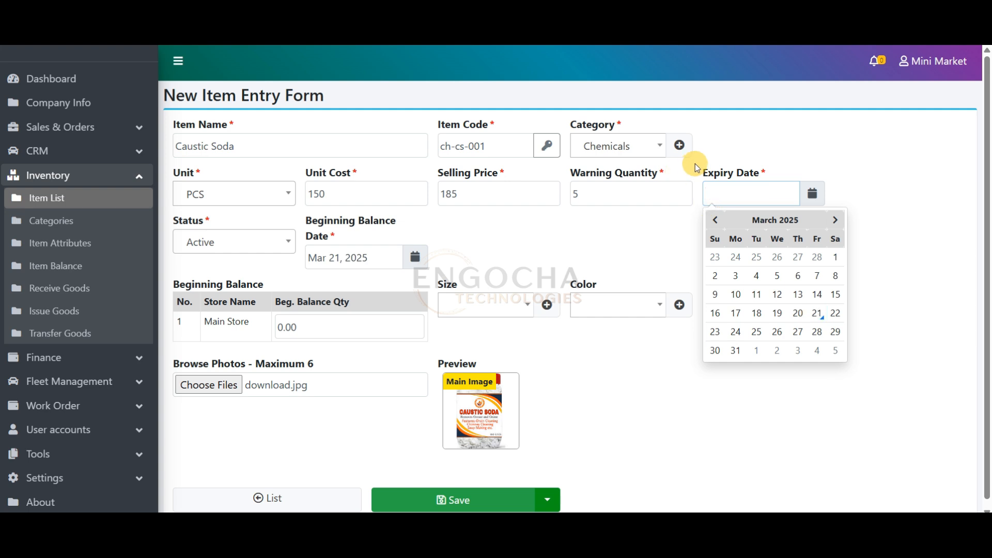
left_click(717, 148)
left_click(735, 190)
left_click(832, 221)
left_click(832, 222)
left_click(832, 221)
left_click(832, 221)
left_click(832, 221)
left_click(832, 222)
left_click(832, 221)
left_click(796, 312)
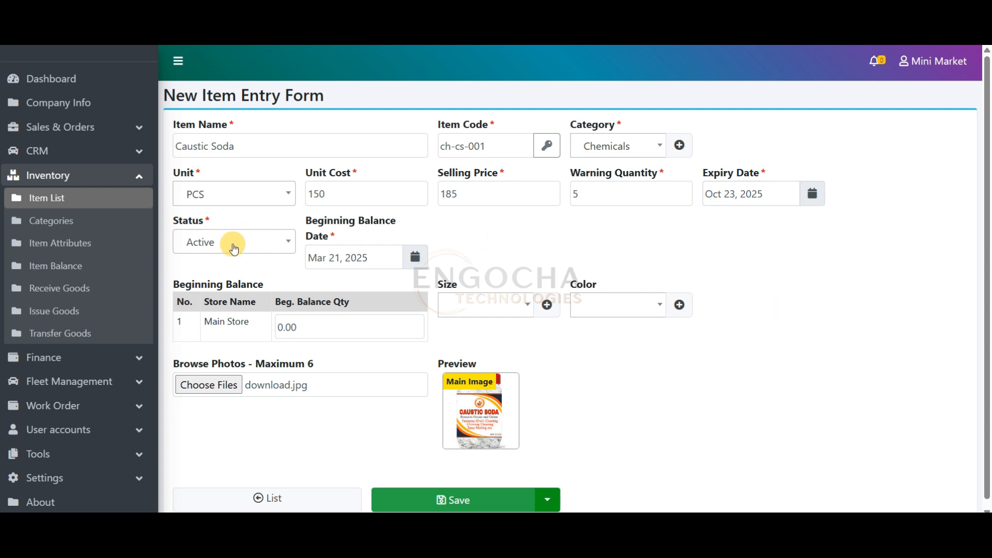
left_click(260, 243)
left_click(547, 202)
left_click(562, 241)
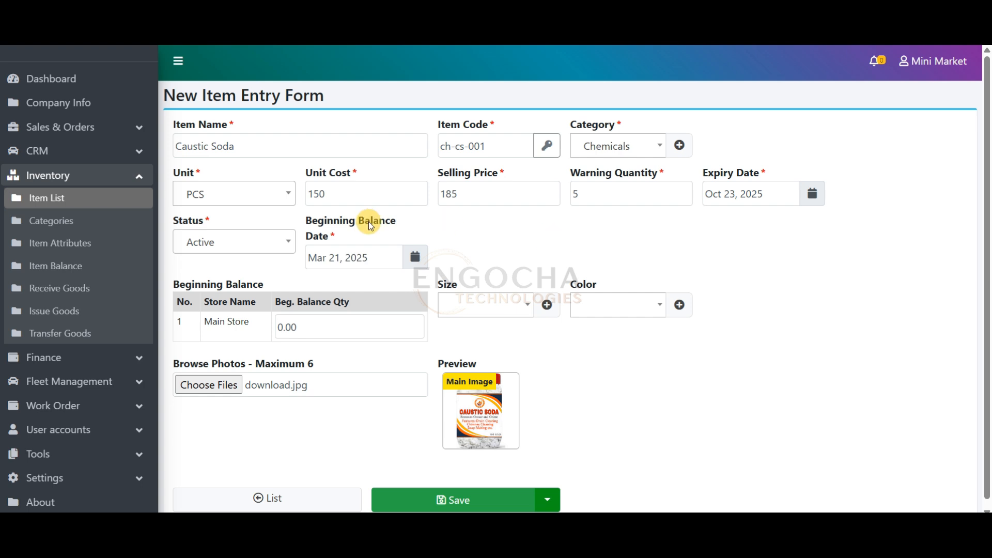
Set the beginning balance date to Jul 08, 2024
left_click(362, 258)
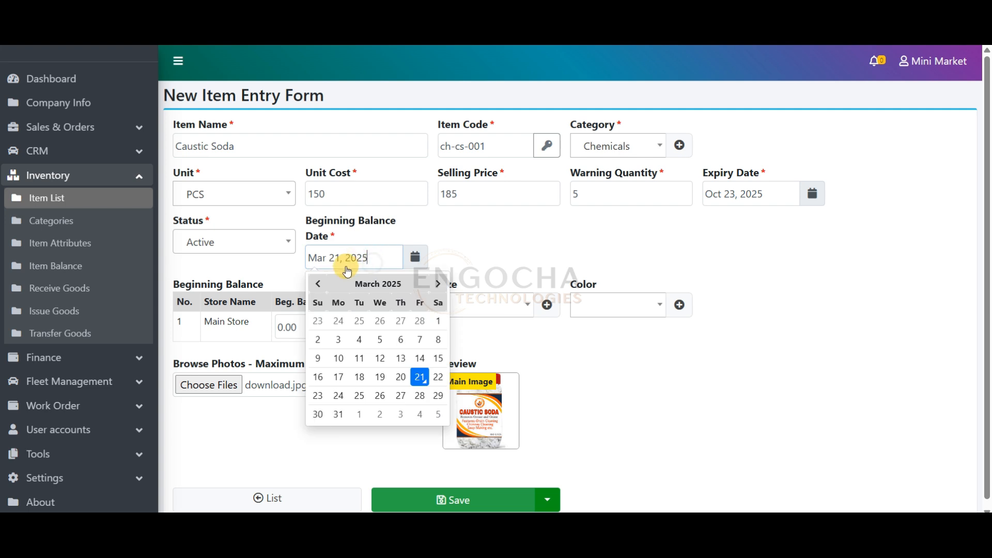
left_click(319, 282)
left_click(319, 282)
left_click(319, 282)
left_click(319, 282)
left_click(319, 282)
left_click(319, 283)
left_click(319, 283)
left_click(319, 282)
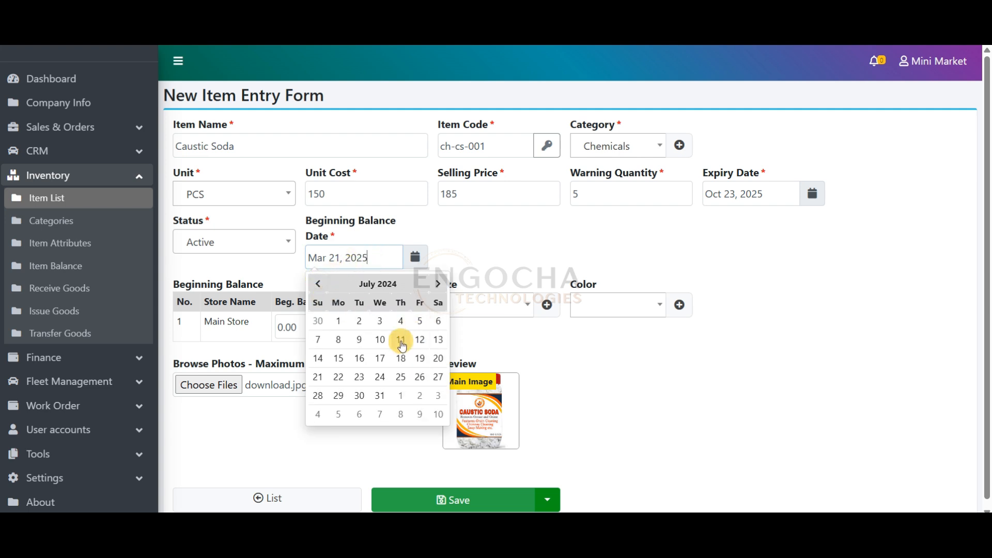
left_click(339, 341)
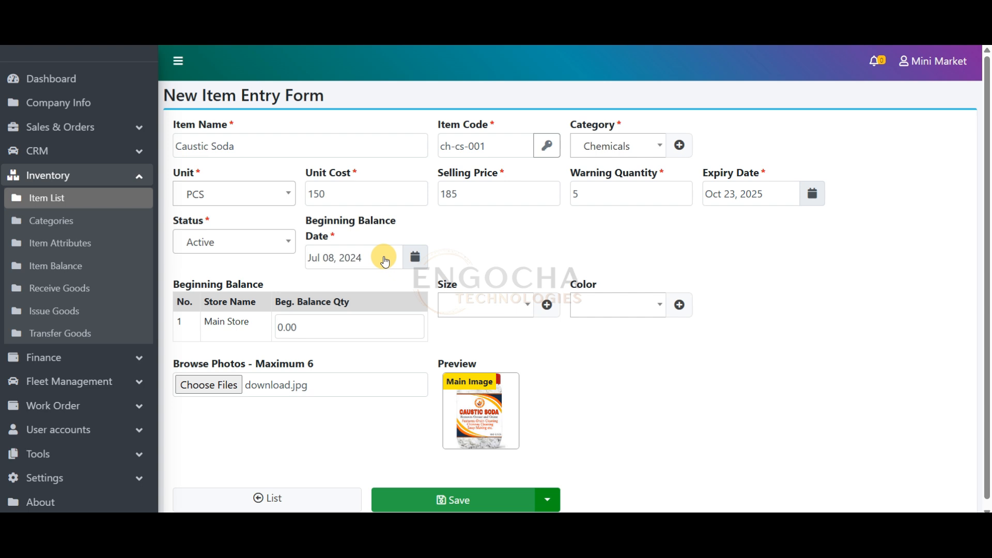
Set the Main Store beginning balance quantity to 50 and try to save the item with the download.jpg photo
left_click(282, 327)
left_click_drag(271, 299, 164, 283)
left_click(312, 329)
left_click_drag(312, 328, 266, 325)
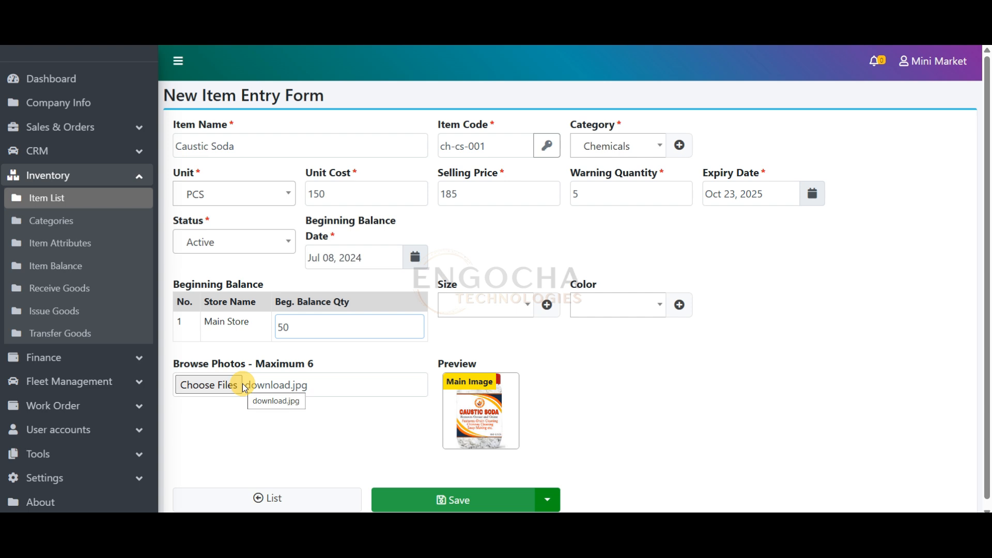
scroll(987, 211, "down", 1)
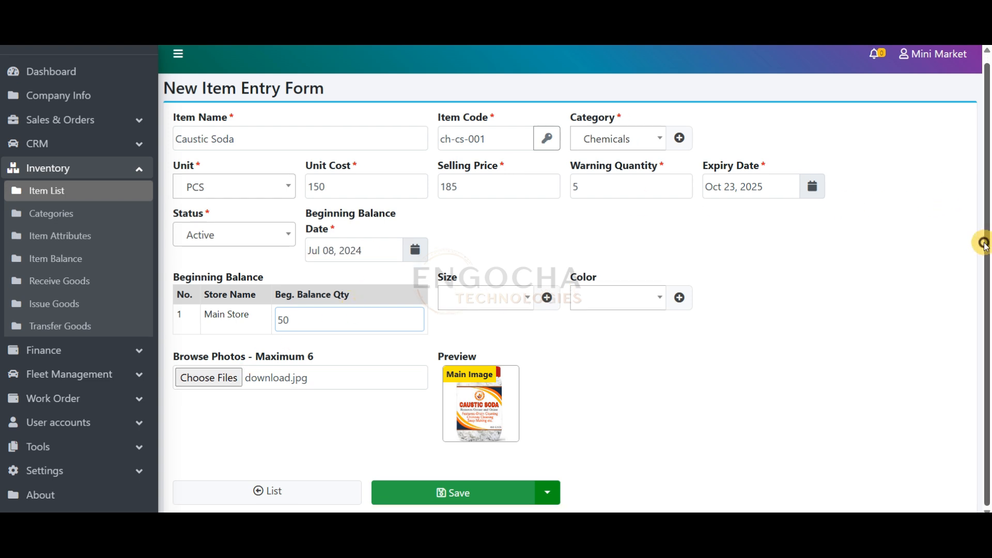
left_click(458, 497)
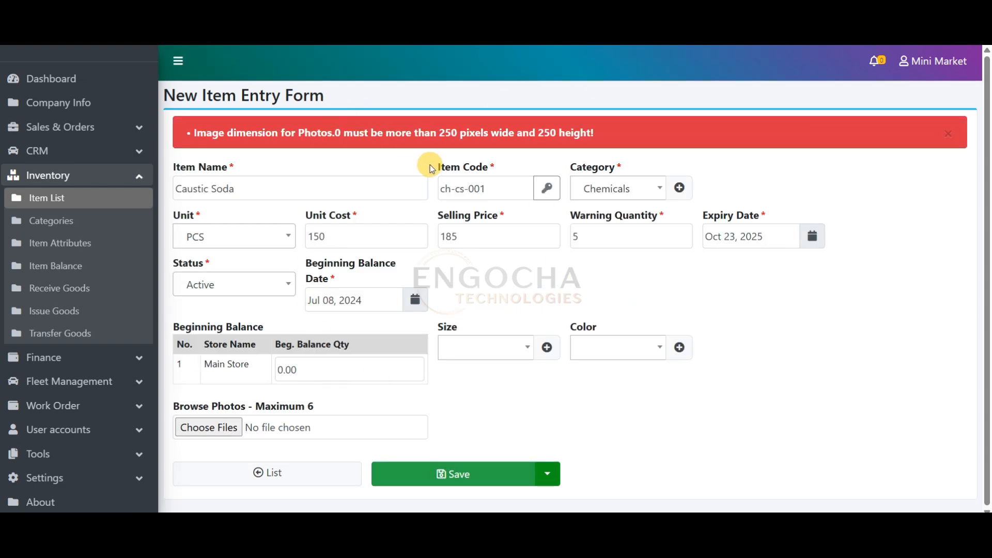
Enter the Main Store beginning balance quantity of 50 again, attach FLOUR100KG-2T.jpg as the photo and save the item
left_click_drag(986, 263, 986, 303)
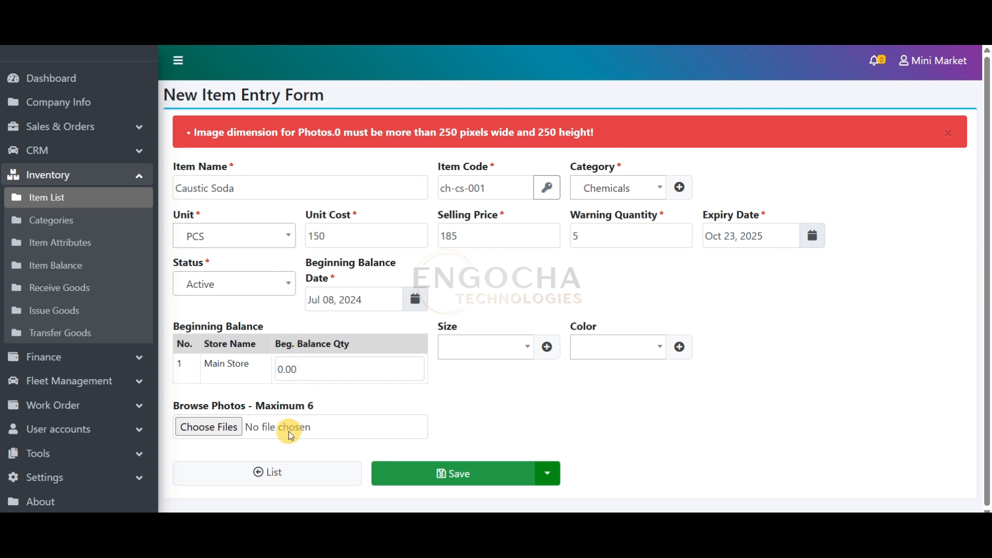
left_click(365, 364)
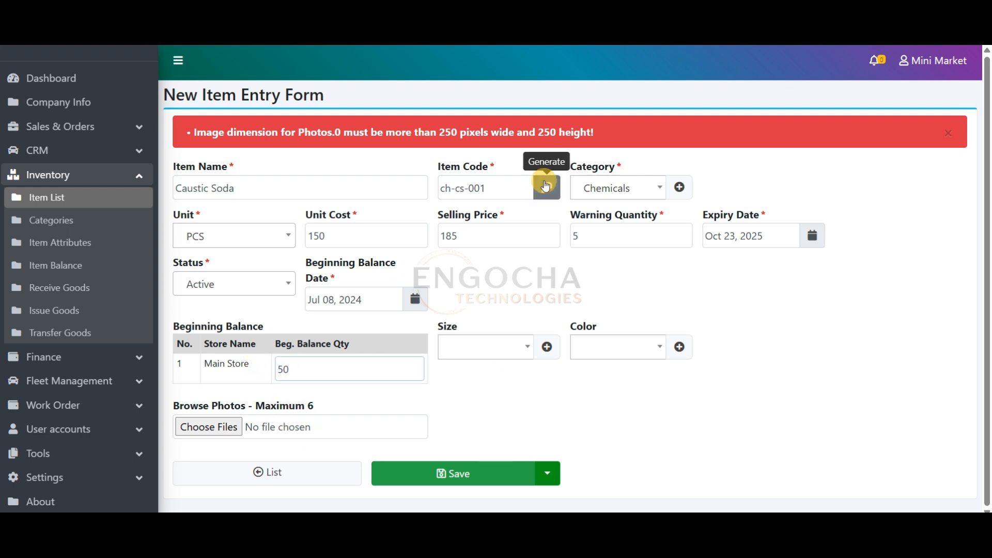
left_click(335, 431)
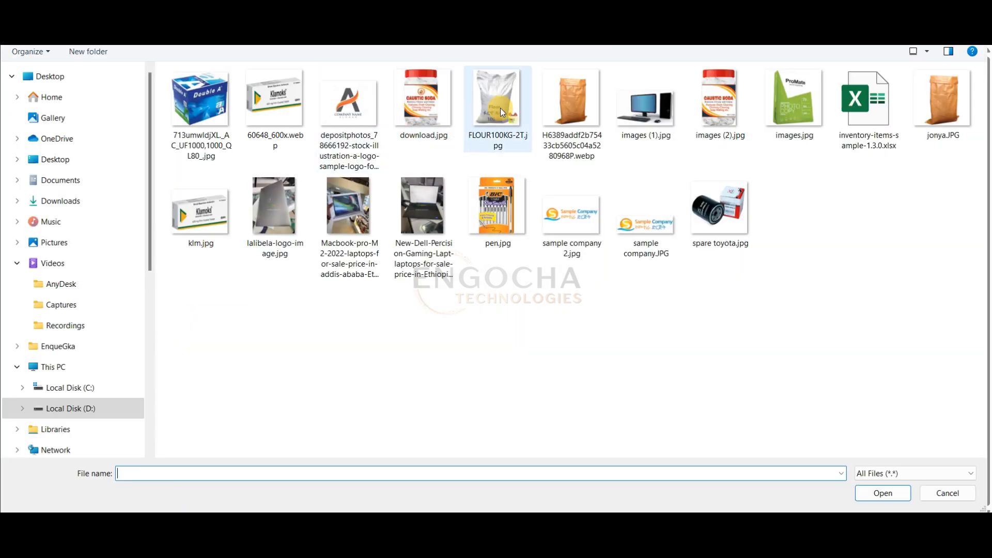
double_click(500, 108)
scroll(987, 337, "down", 2)
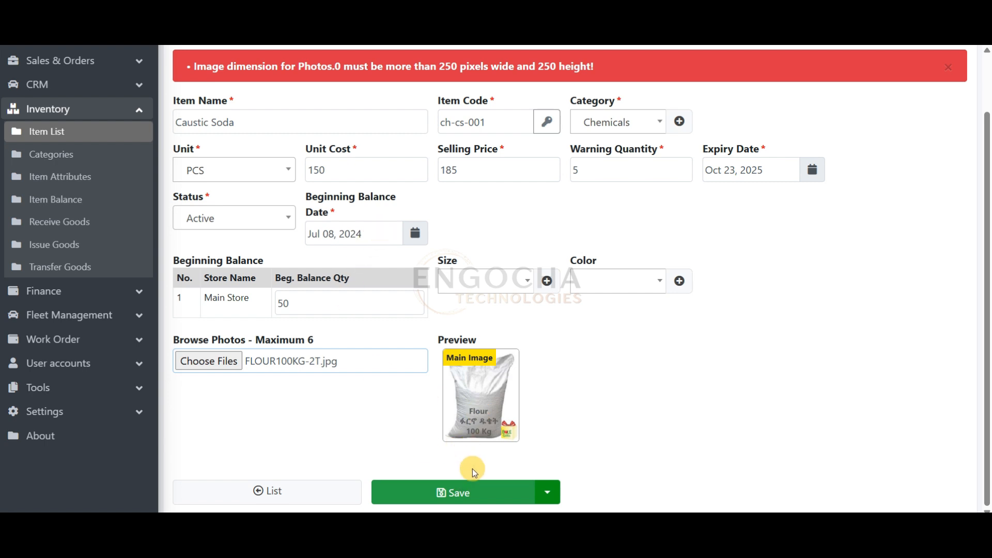
left_click(472, 489)
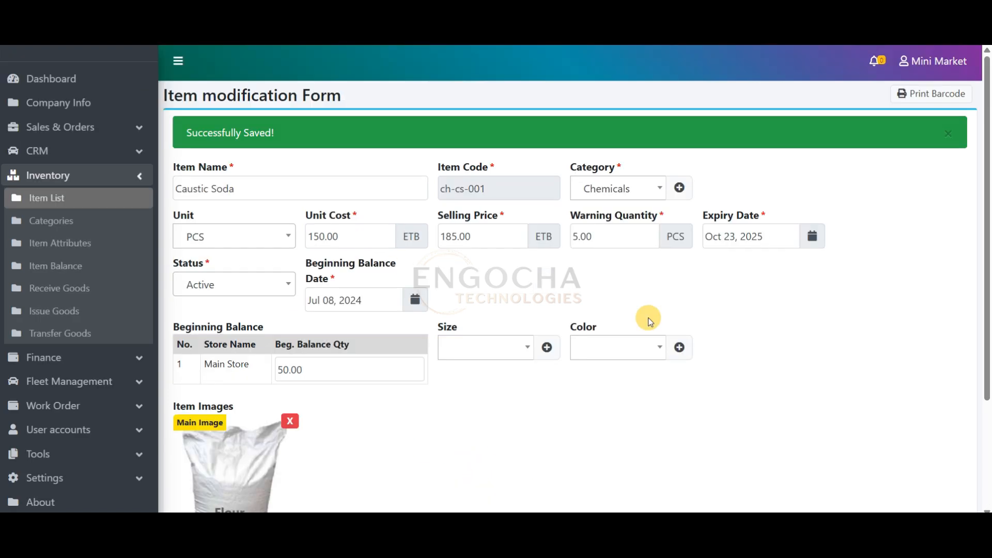
Review the saved Caustic Soda item's details and image, and return to the item list
left_click_drag(991, 169, 991, 185)
scroll(987, 185, "up", 1)
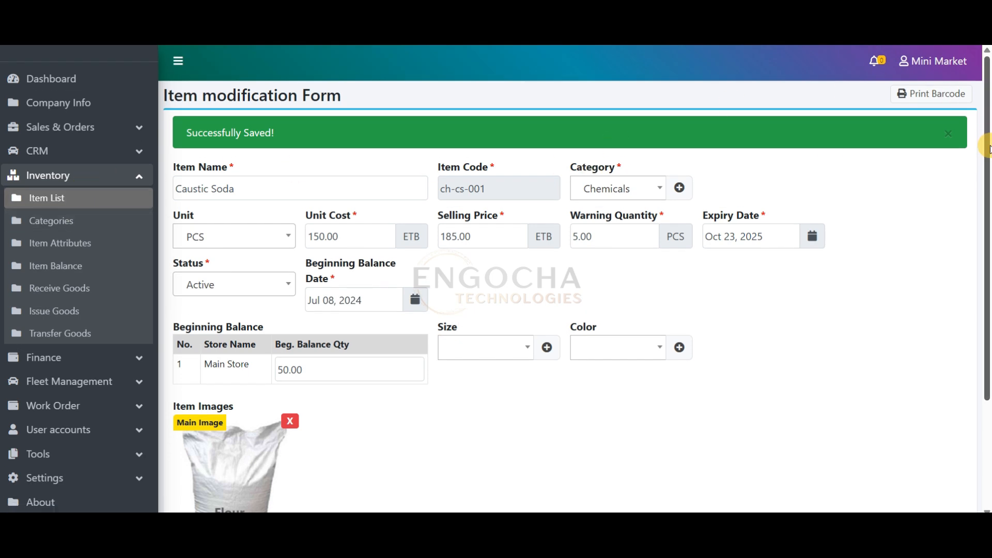
left_click_drag(987, 127, 968, 297)
left_click(266, 490)
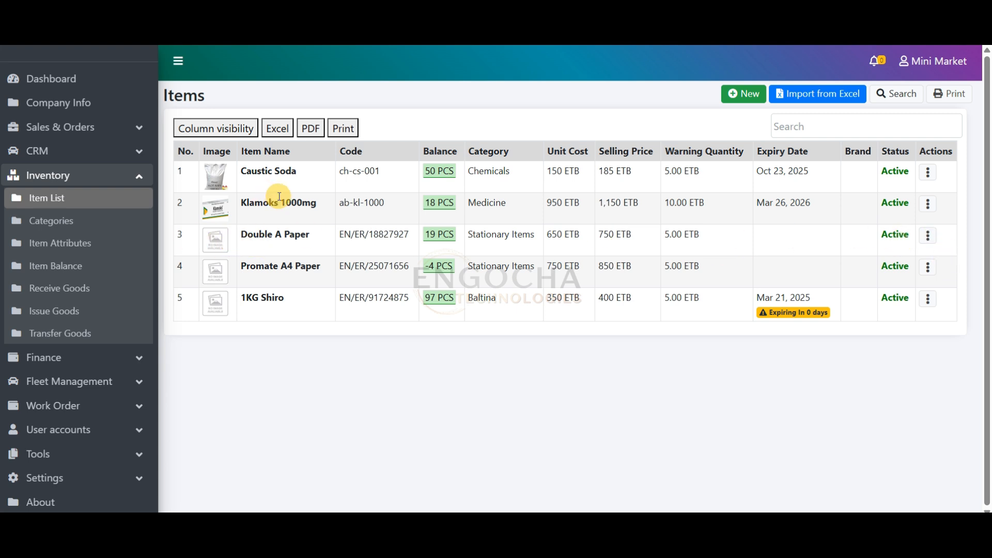
Open the Double A Paper item for modification, attach the photo 713umwldjXL_AC_UF1000,1000_QL80_.jpg and try to save it
left_click_drag(243, 234, 285, 235)
left_click_drag(264, 266, 291, 267)
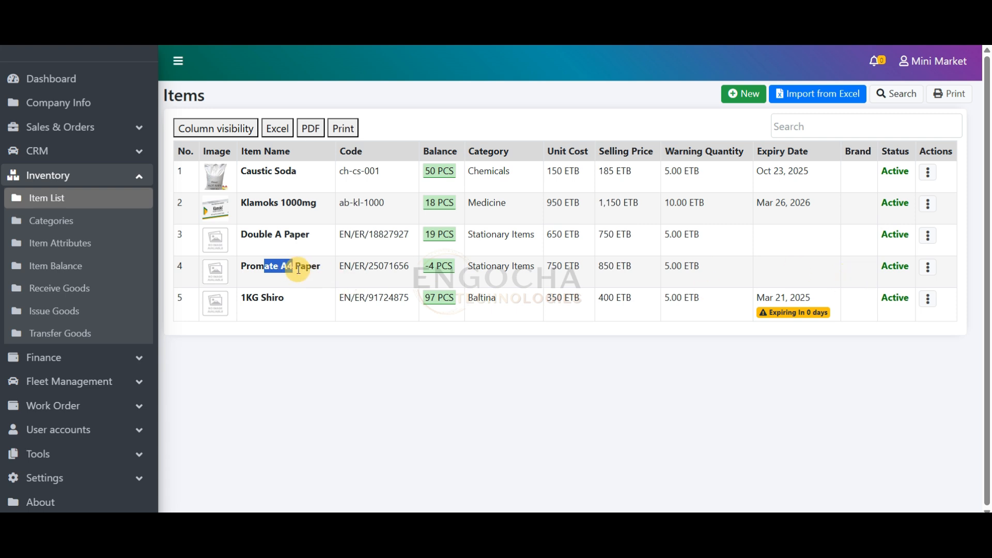
left_click(252, 237)
left_click(928, 235)
left_click(889, 261)
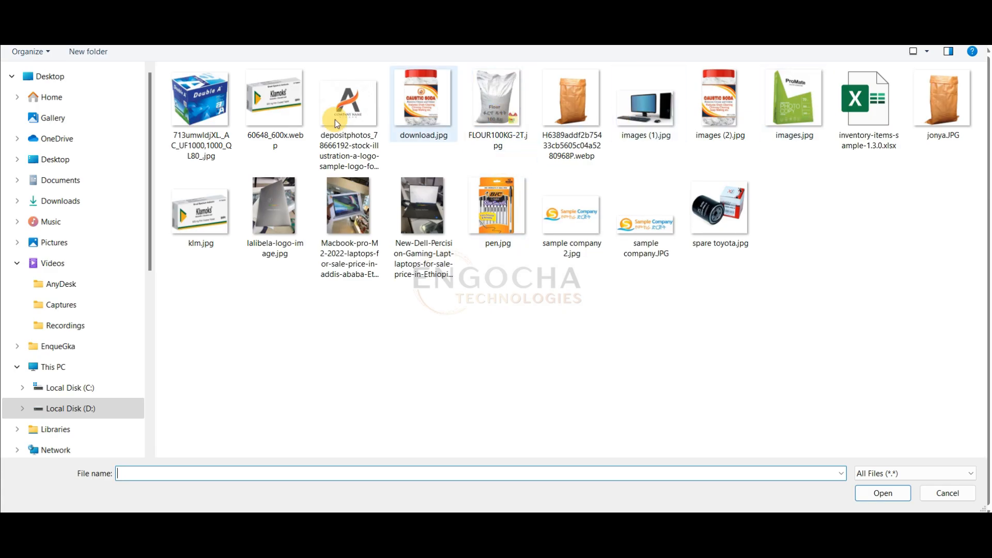
double_click(200, 98)
left_click(463, 498)
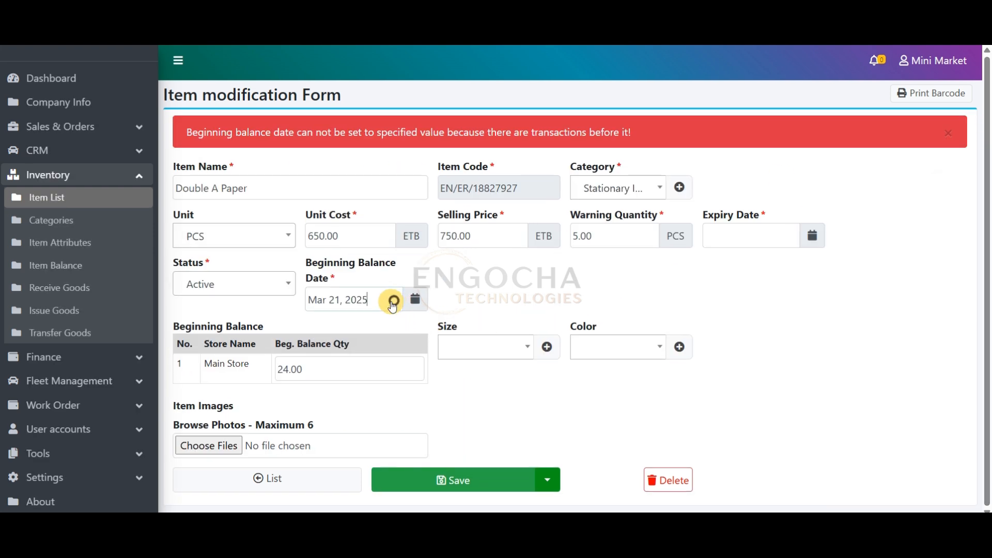
Set the Double A Paper item's beginning balance date to Oct 16, 2024
left_click(391, 297)
left_click(321, 326)
left_click(321, 325)
left_click(321, 325)
left_click(321, 325)
left_click(321, 326)
left_click(389, 395)
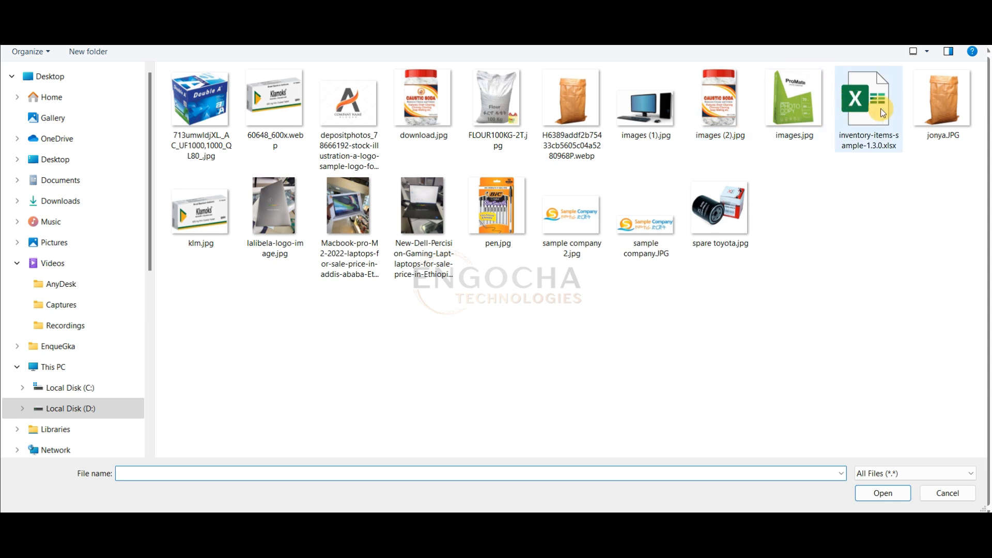
Attach the photo 713umwldjXL._AC_UF1000,1000_QL80_.jpg to Double A Paper, save the item and return to the item list
double_click(200, 101)
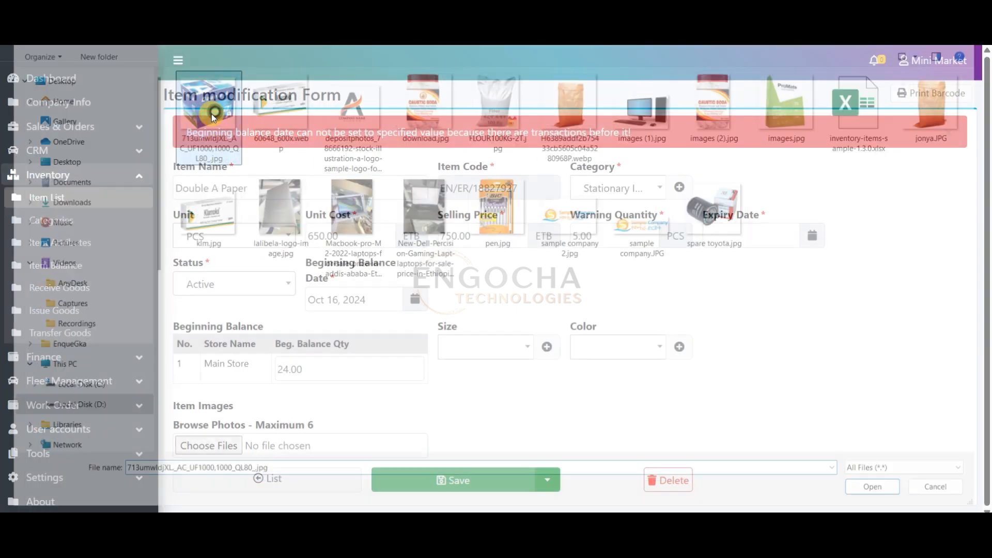
scroll(946, 345, "down", 1)
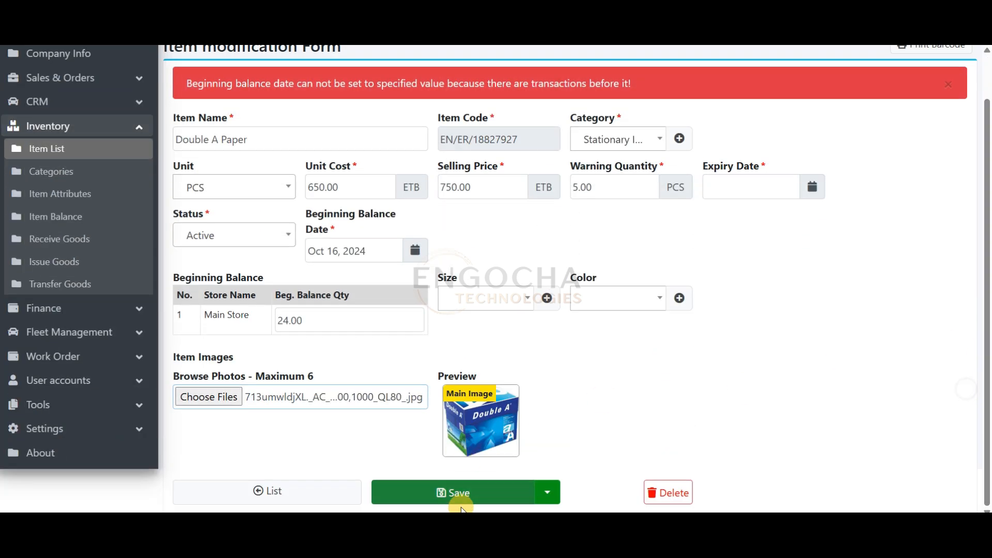
left_click(470, 492)
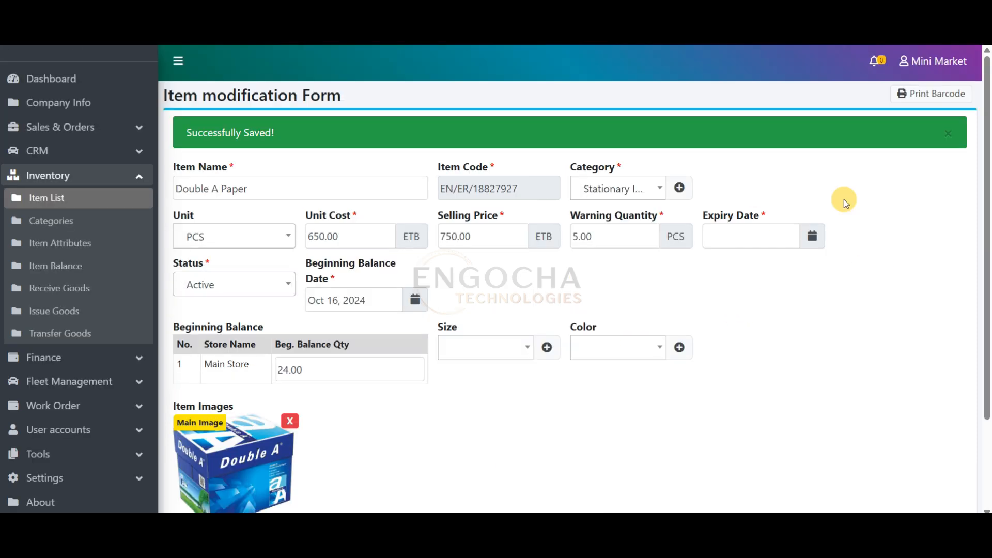
left_click_drag(987, 292, 987, 335)
left_click(274, 493)
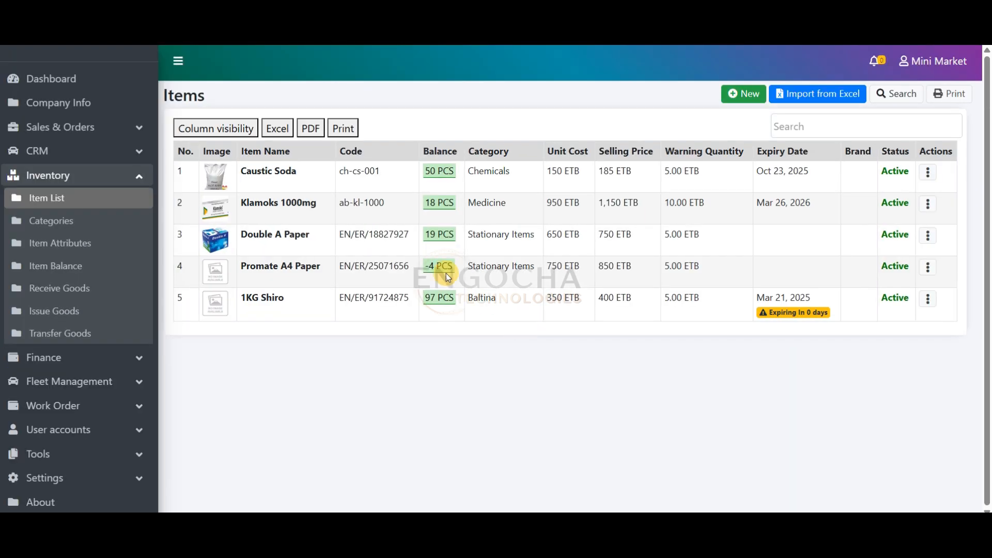
Open and close the item list's print view, and show the item search filters
left_click(944, 97)
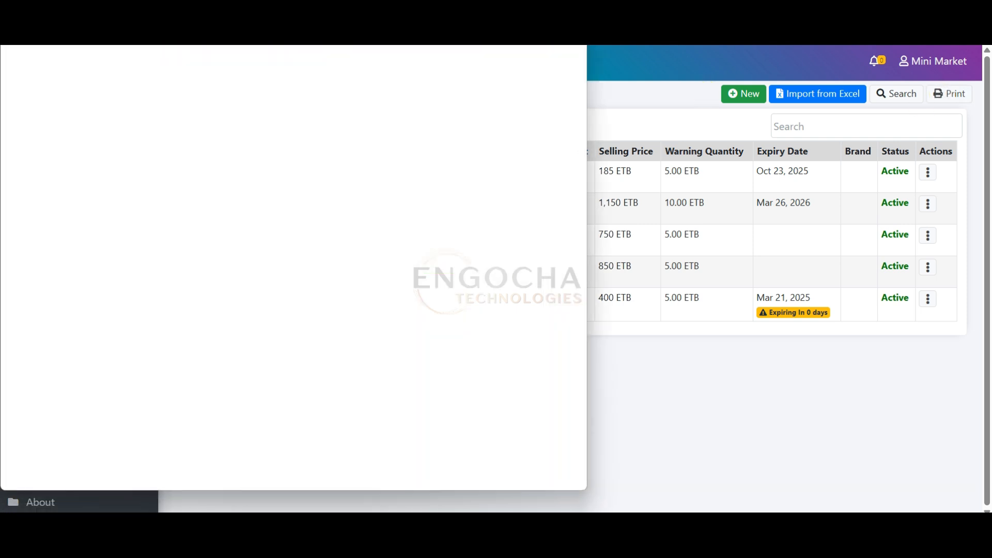
left_click(575, 10)
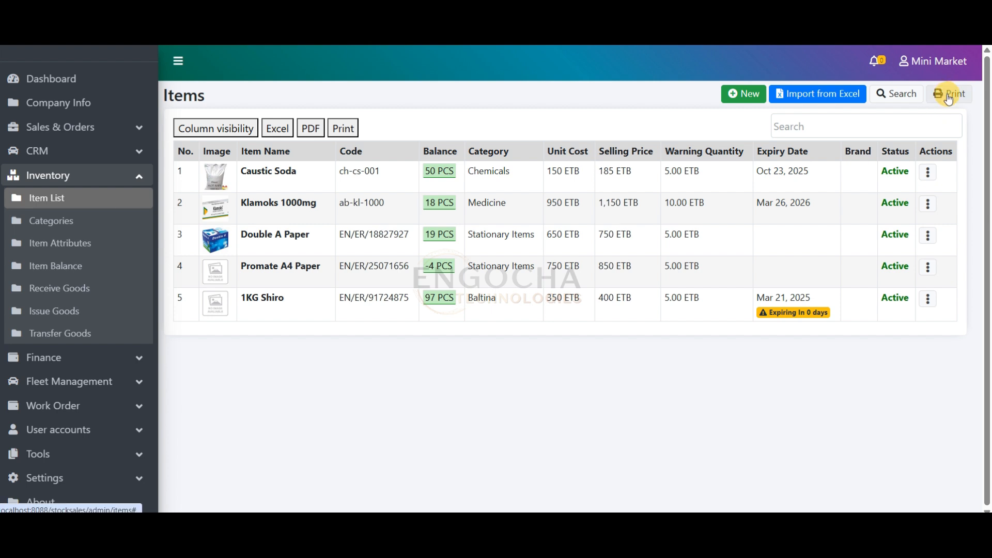
left_click(904, 94)
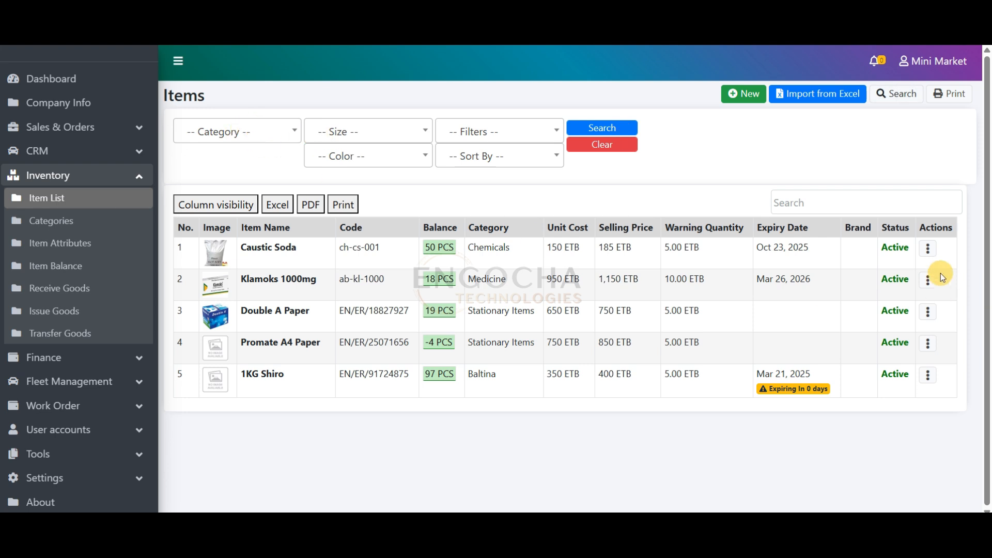
Search the item list in turn for "sod", "cau", "pr" and "a4"
left_click(849, 202)
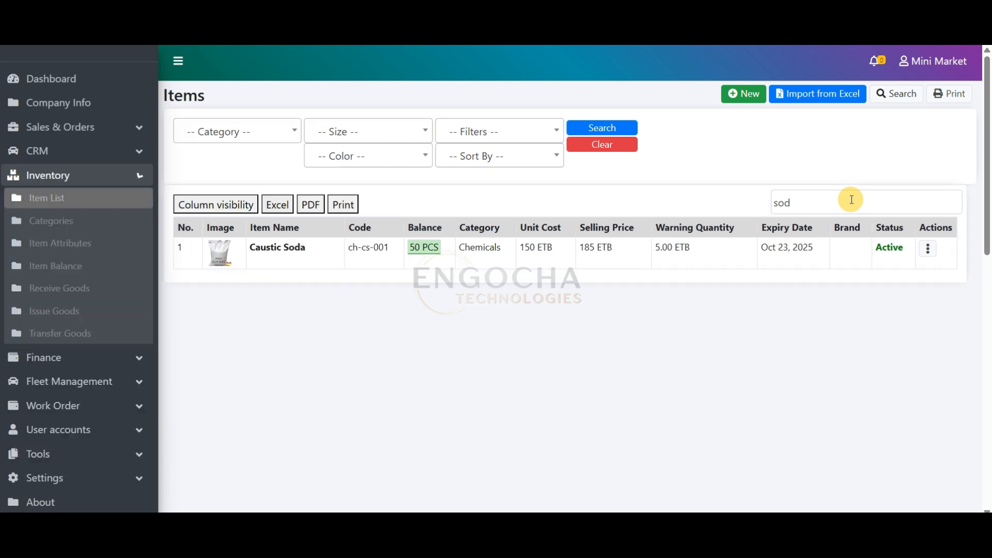
left_click_drag(851, 199, 733, 199)
type("cau")
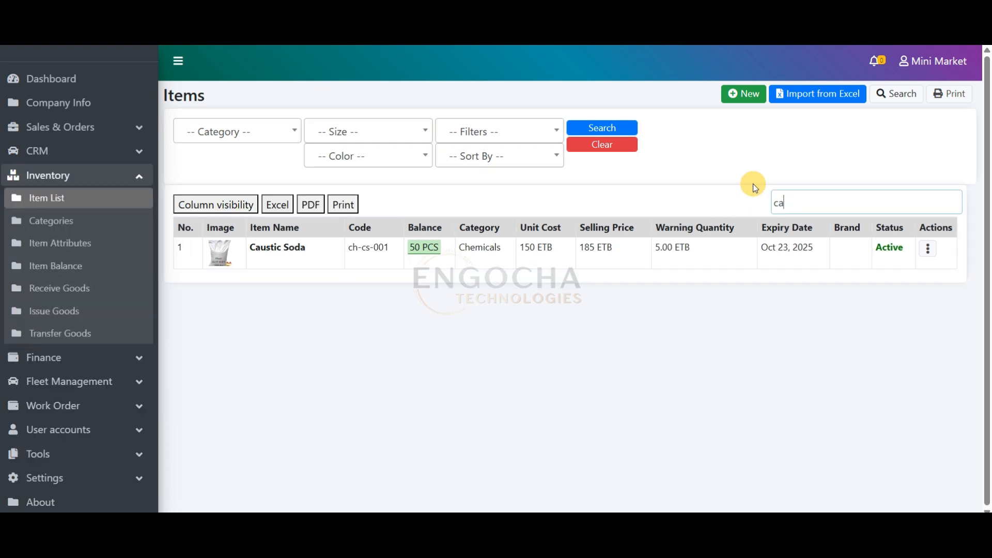
key("BackSpace")
key("BackSpace")
key("BackSpace")
type("pr")
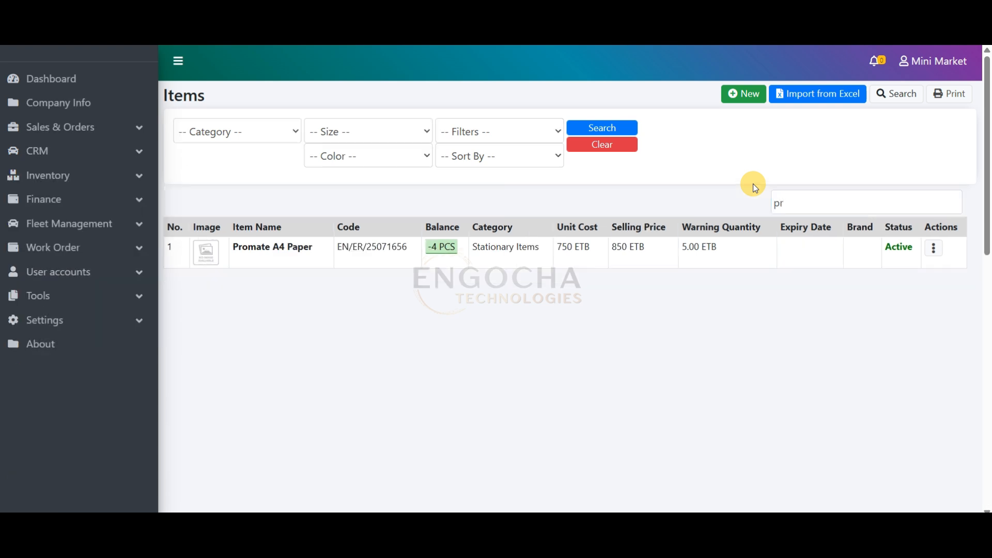
key("ctrl+a")
type("a4")
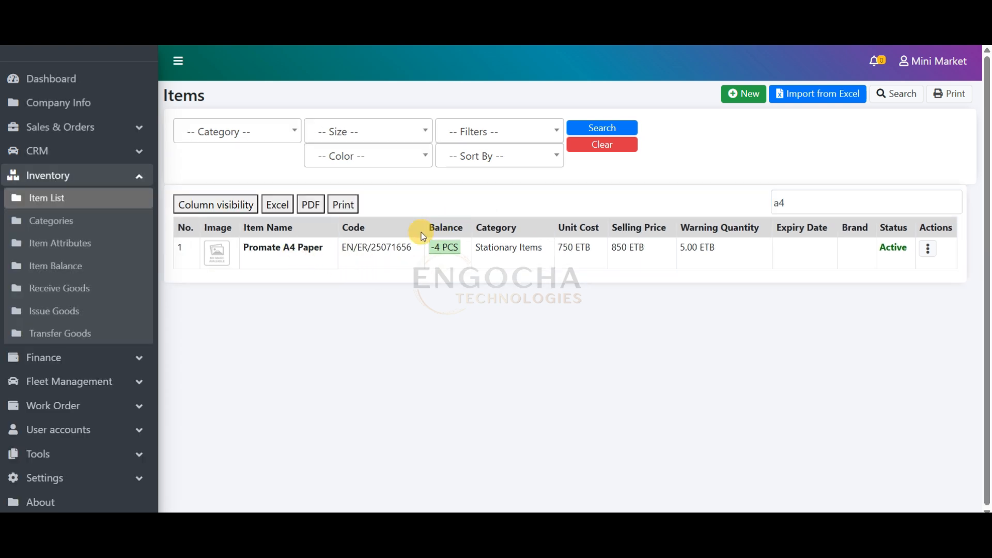
Search the item list for "paper" and clear the search to restore the full list
double_click(789, 210)
type("pa")
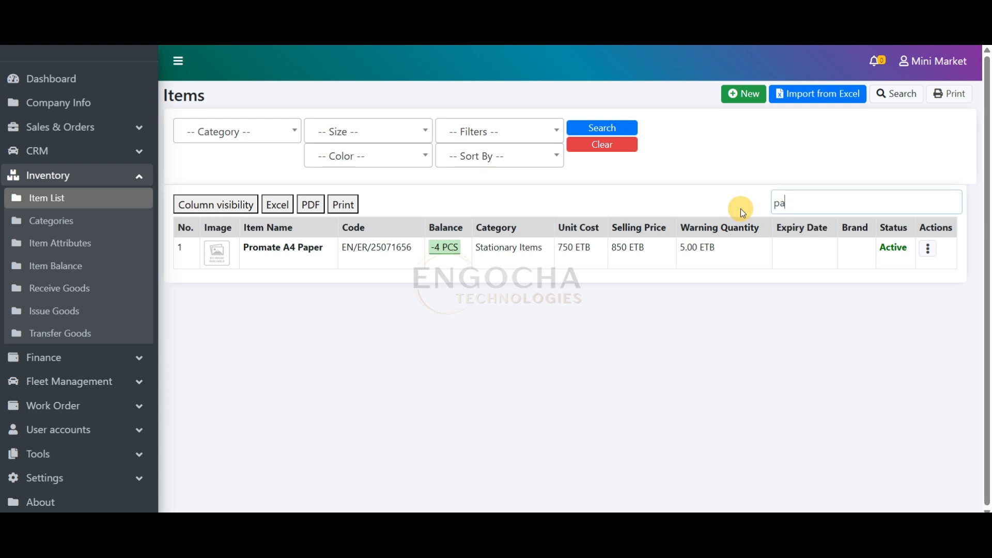
type("per")
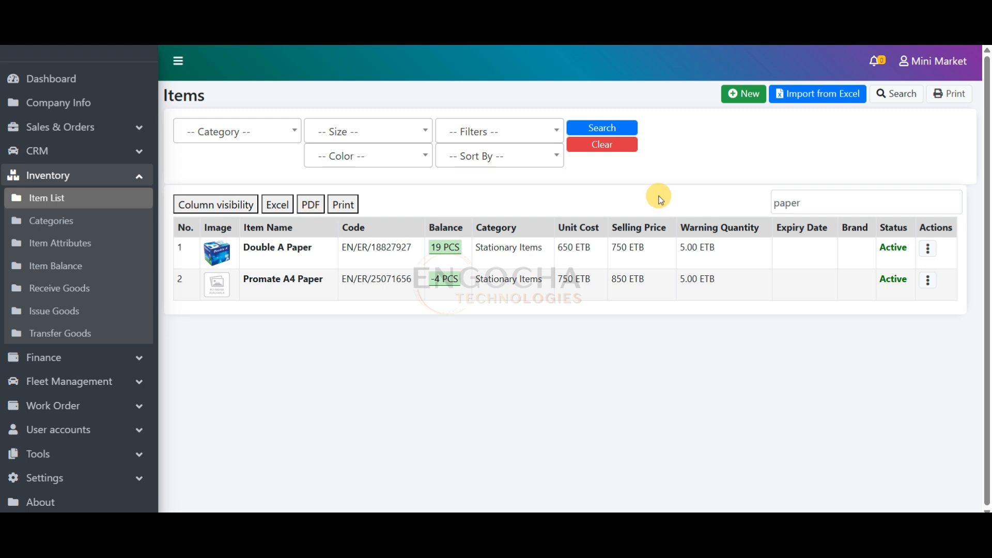
left_click(843, 204)
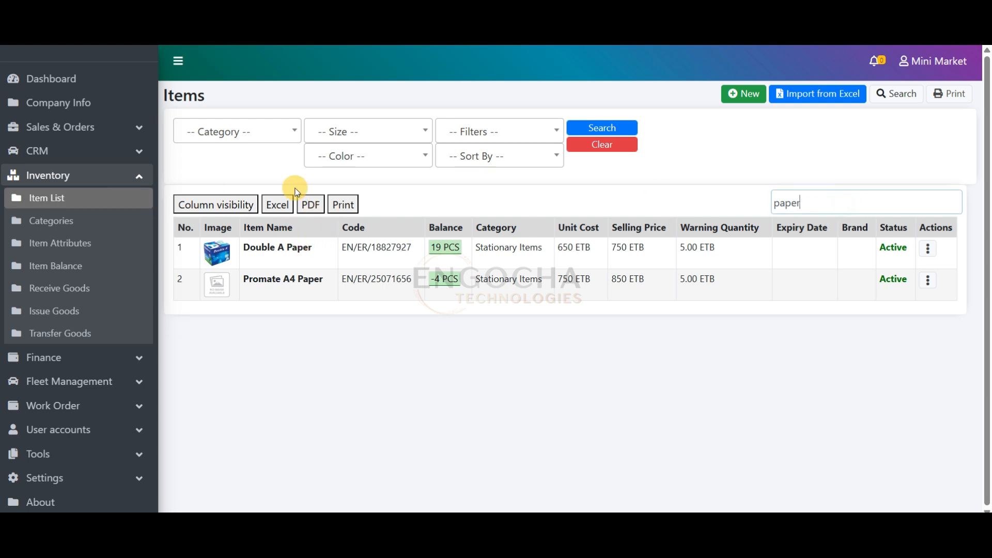
left_click(600, 144)
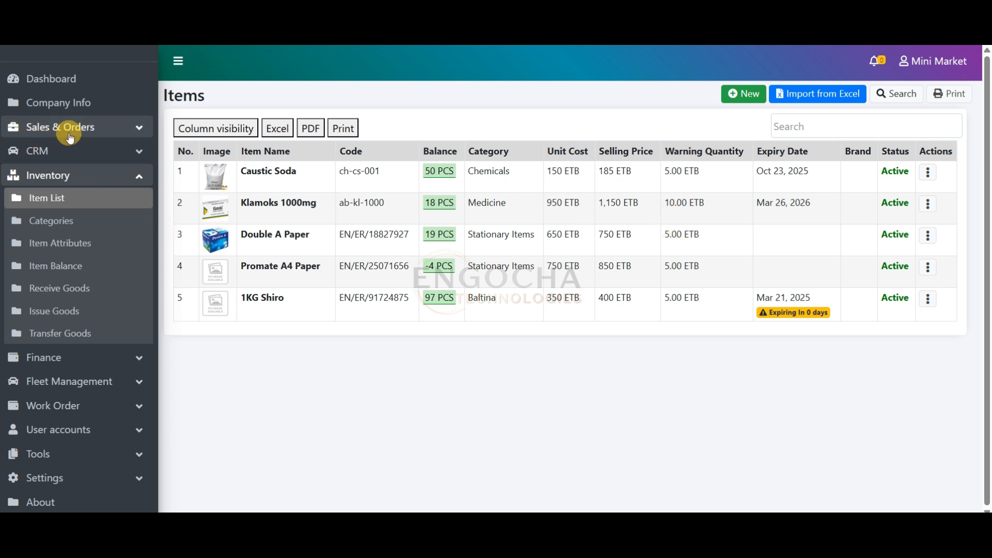
View the Sales List, check the dashboard's quick-add options for new records, and return to the Sales List
left_click(123, 129)
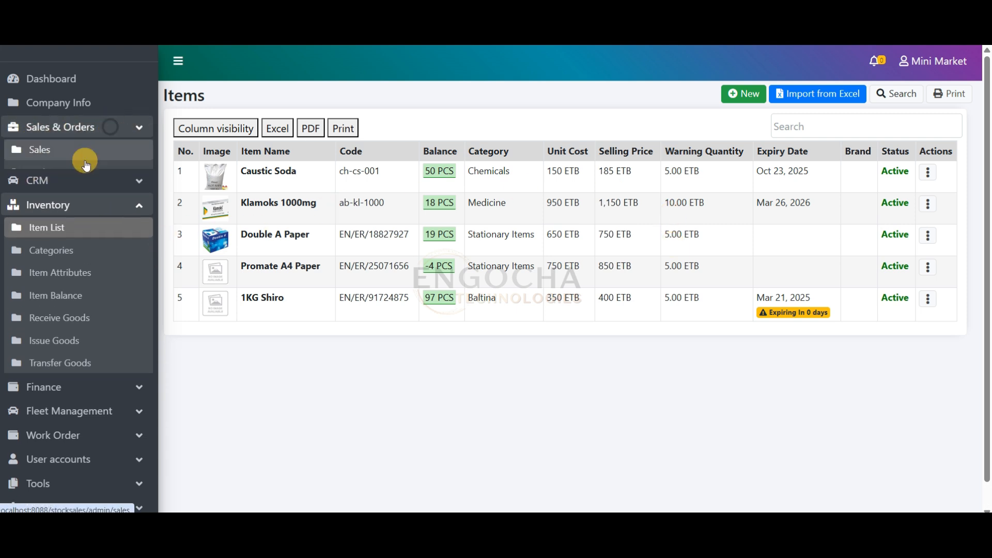
left_click(61, 148)
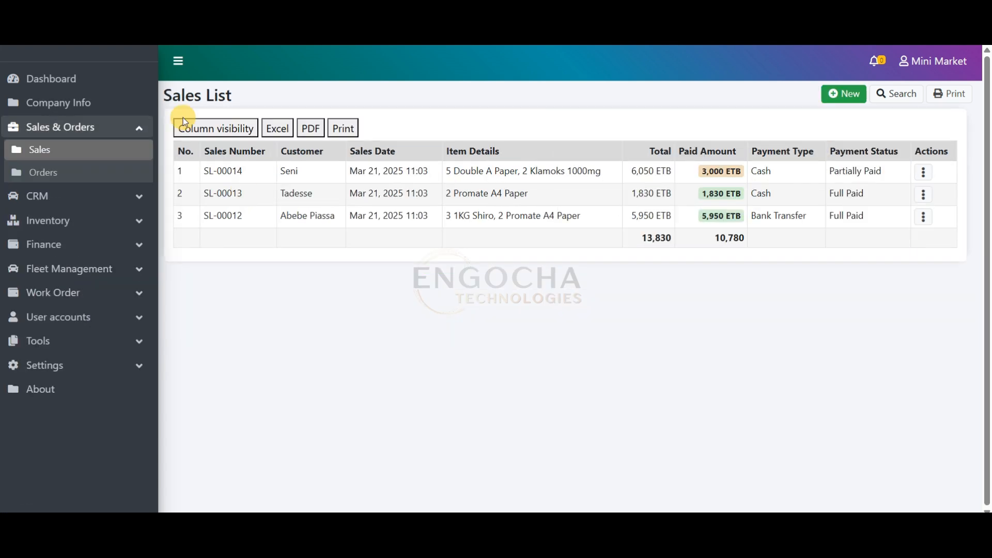
left_click(261, 97)
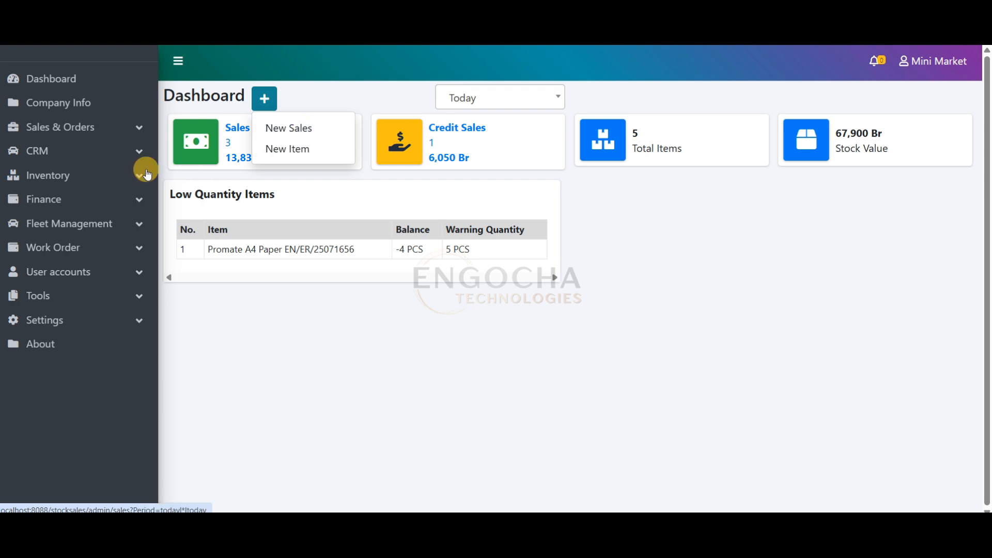
left_click(83, 128)
left_click(66, 152)
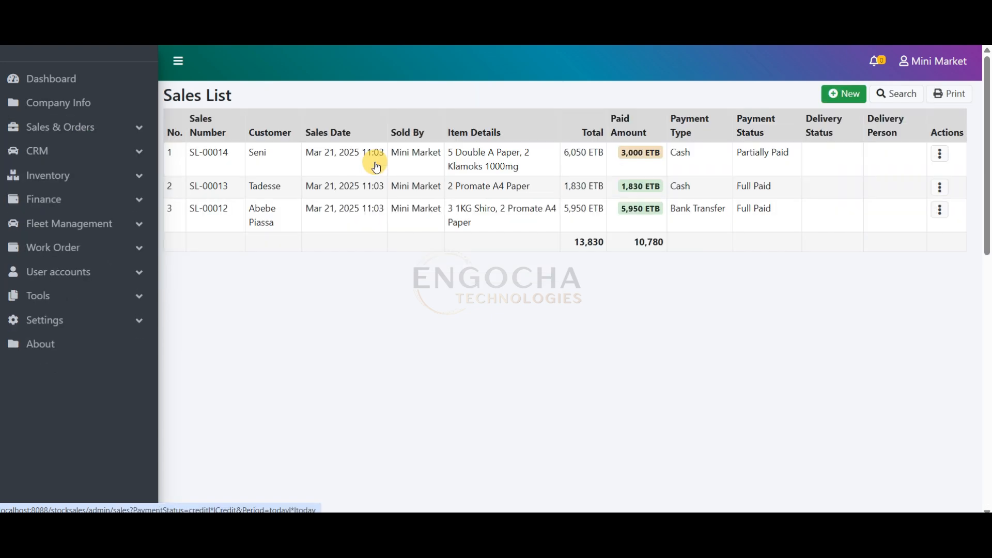
Create a new sale and choose Walk in Customer as its customer
left_click(838, 97)
scroll(270, 107, "down", 2)
left_click(288, 66)
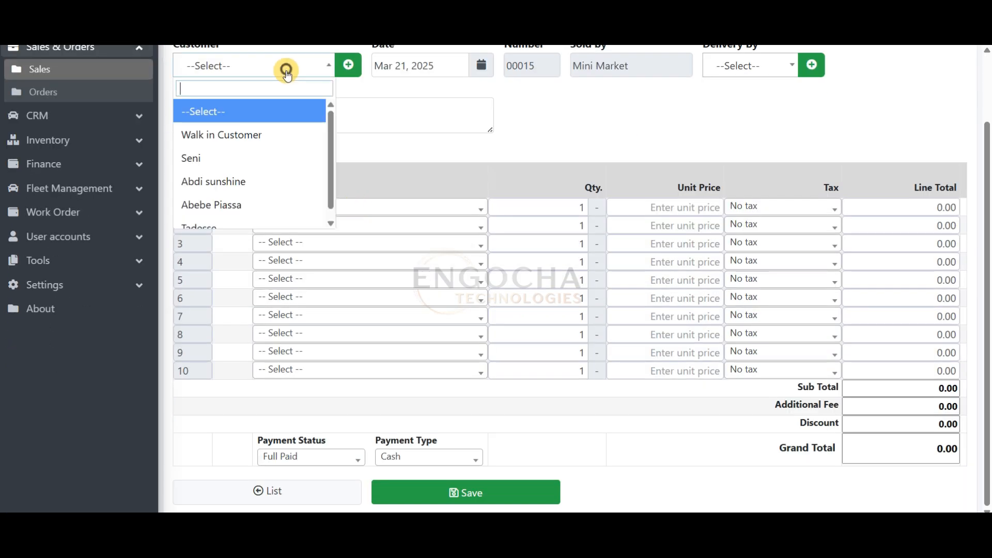
scroll(326, 195, "down", 1)
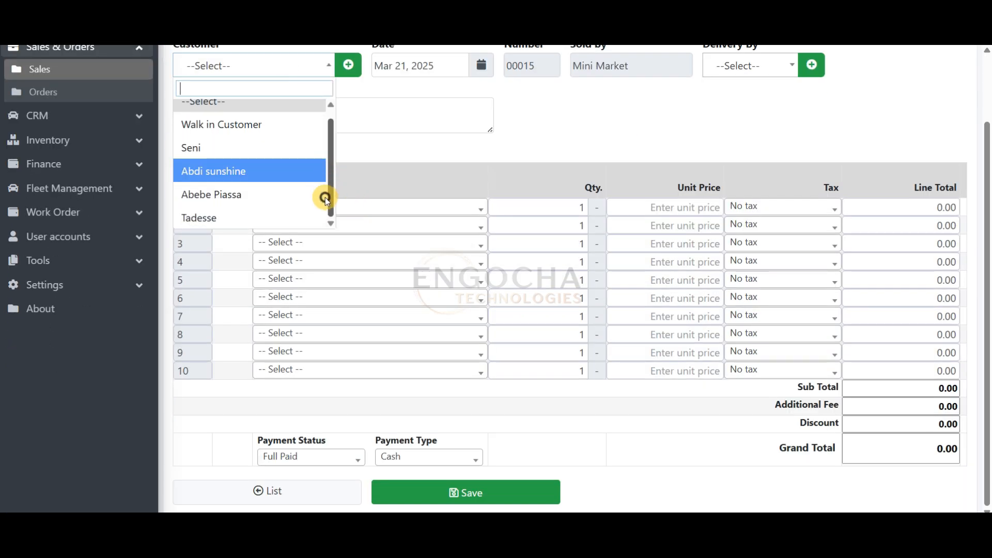
left_click(249, 126)
left_click_drag(987, 145, 987, 91)
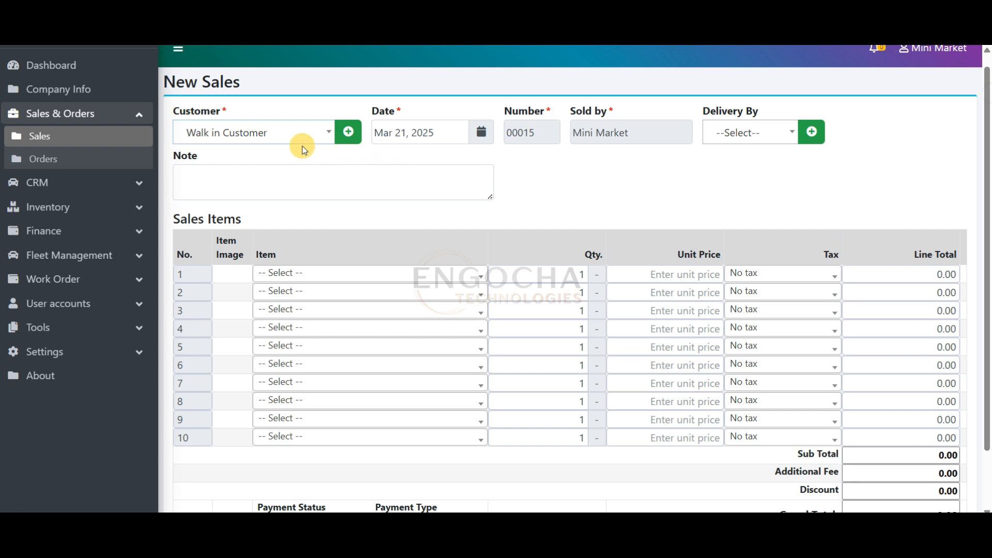
Add 1KG Shiro with quantity 2 and Klamoks 1000mg with quantity 5 to the sales items
left_click(318, 273)
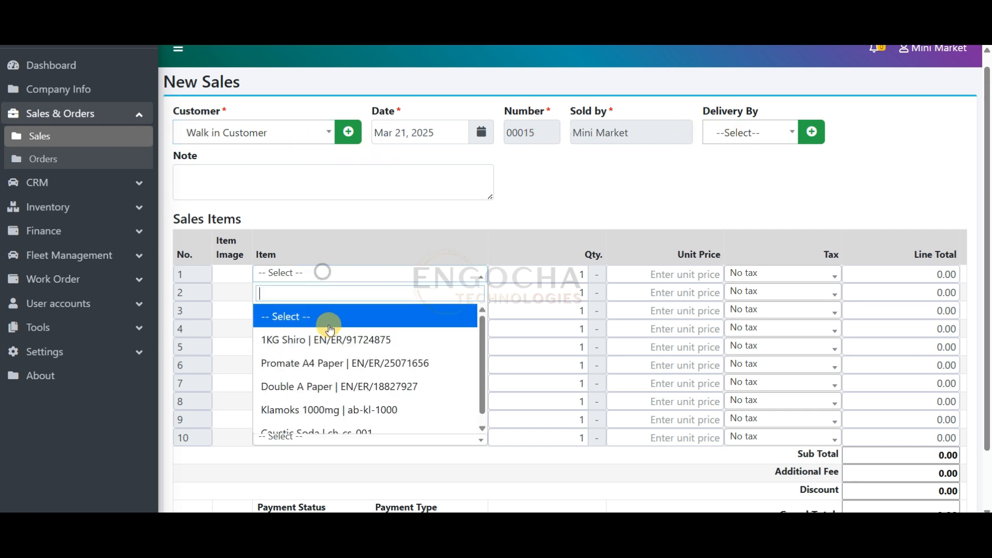
left_click(327, 342)
left_click(323, 294)
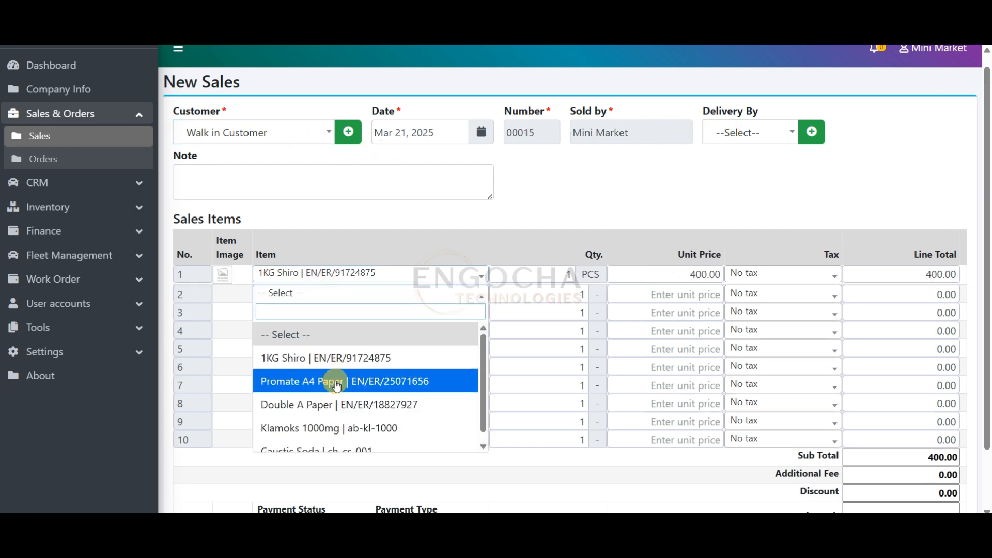
left_click(321, 428)
left_click_drag(561, 293, 592, 294)
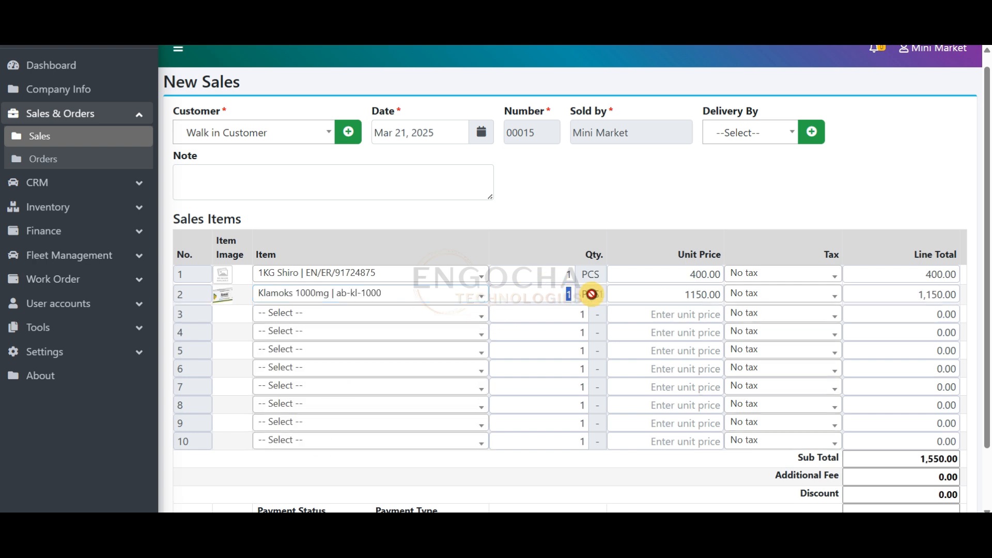
type("5")
double_click(557, 272)
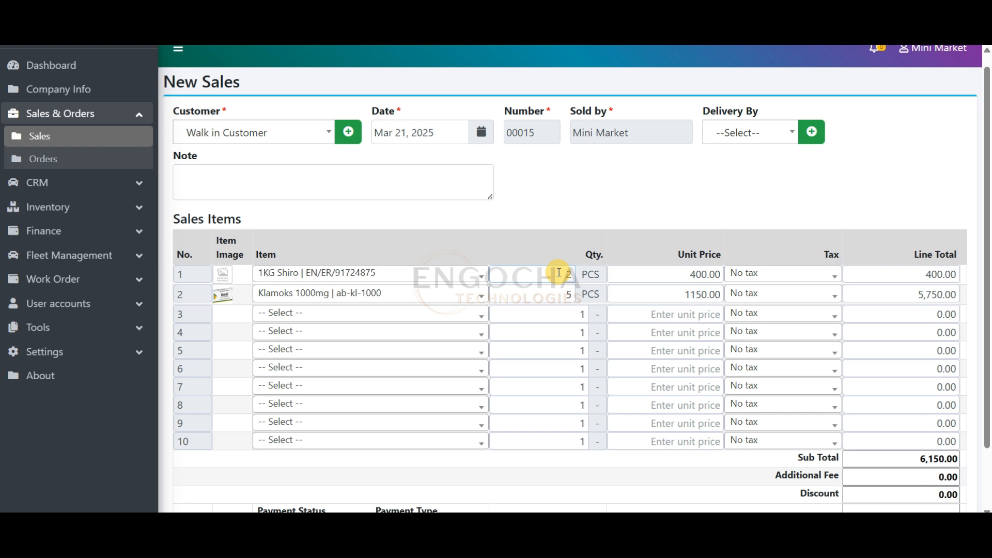
Set the unit price of 1KG Shiro to 450 and of Klamoks 1000mg to 1000
mouse_move(988, 316)
left_mouse_down()
mouse_move(985, 368)
mouse_move(988, 311)
left_mouse_up()
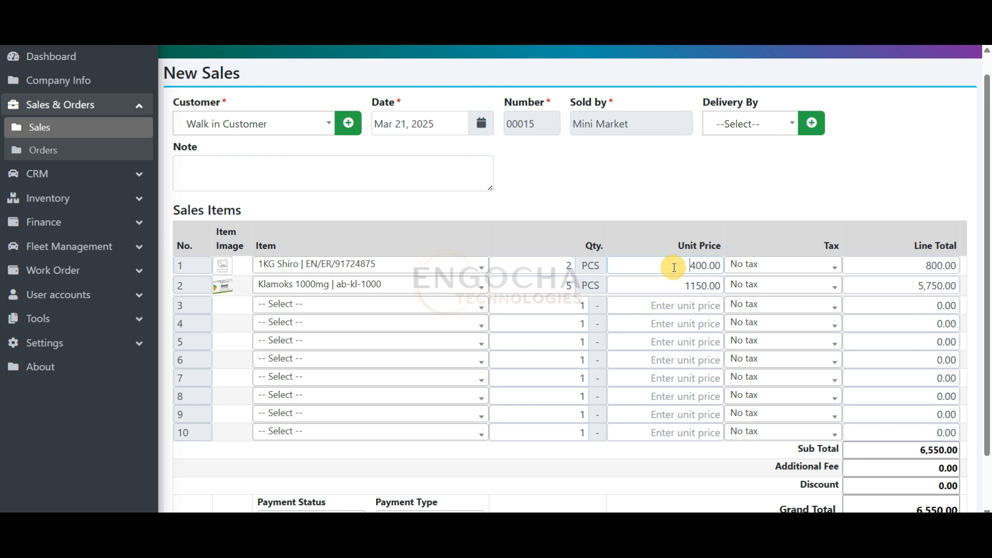
left_click_drag(658, 265, 721, 260)
left_click_drag(683, 285, 723, 285)
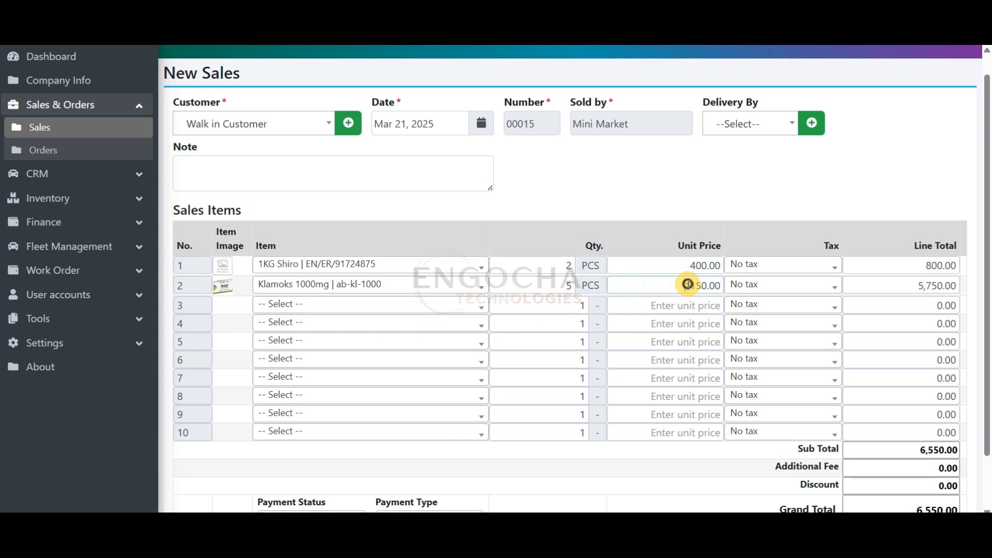
left_click_drag(683, 266, 723, 264)
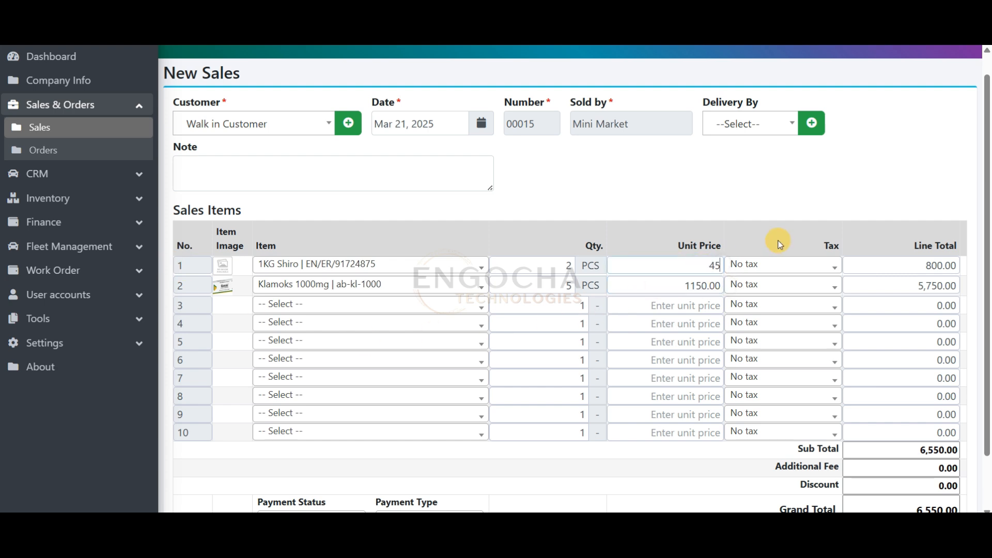
left_click(686, 288)
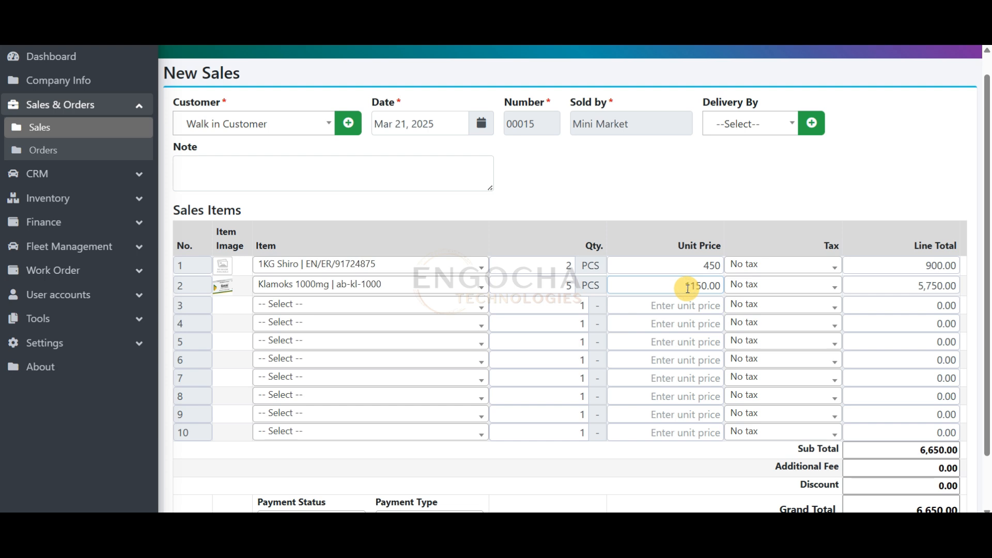
left_click_drag(679, 284, 731, 285)
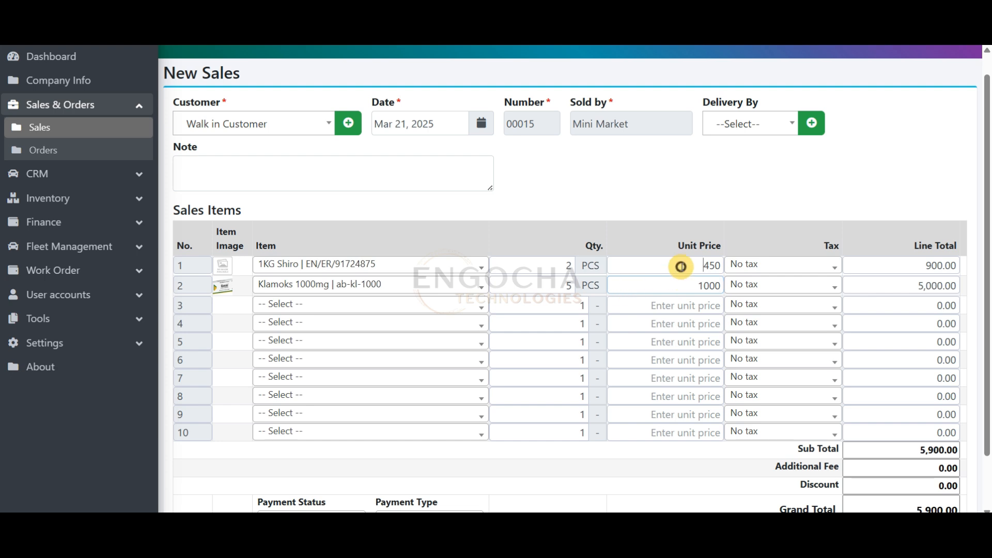
Set the sale's additional fee to 50
left_click_drag(919, 451, 965, 433)
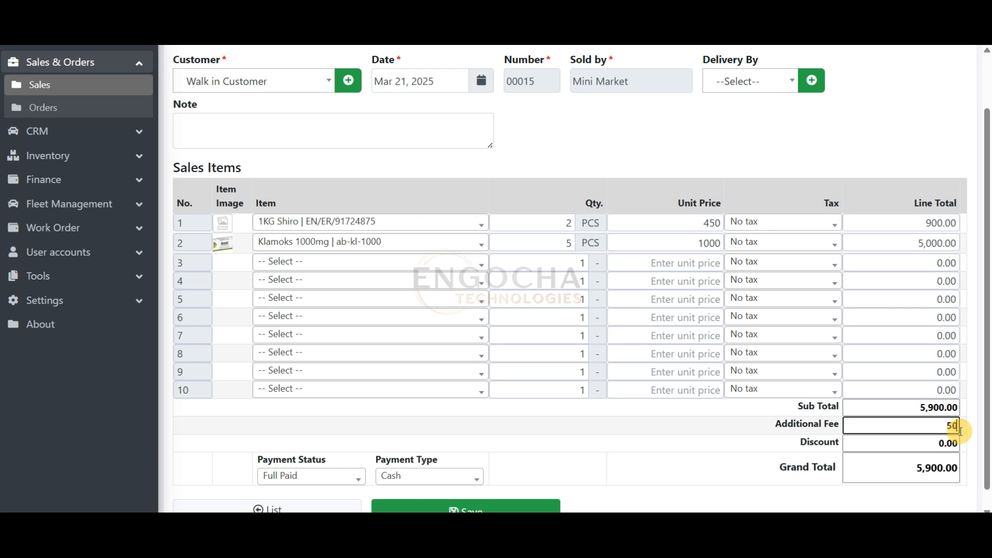
left_click_drag(987, 377, 991, 415)
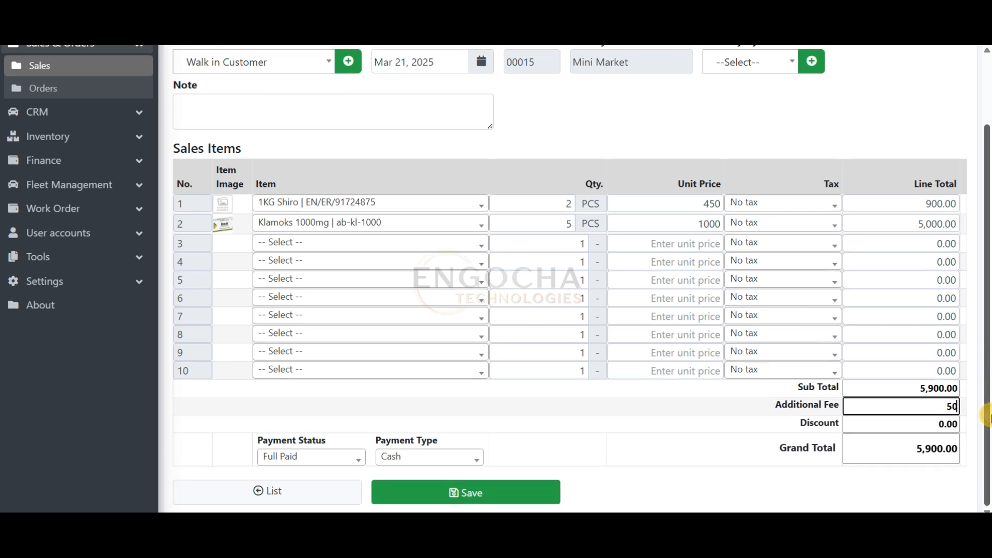
type("50")
Choose Full Paid as the payment status and Telebirr as the payment type, and save the sale
left_click(322, 457)
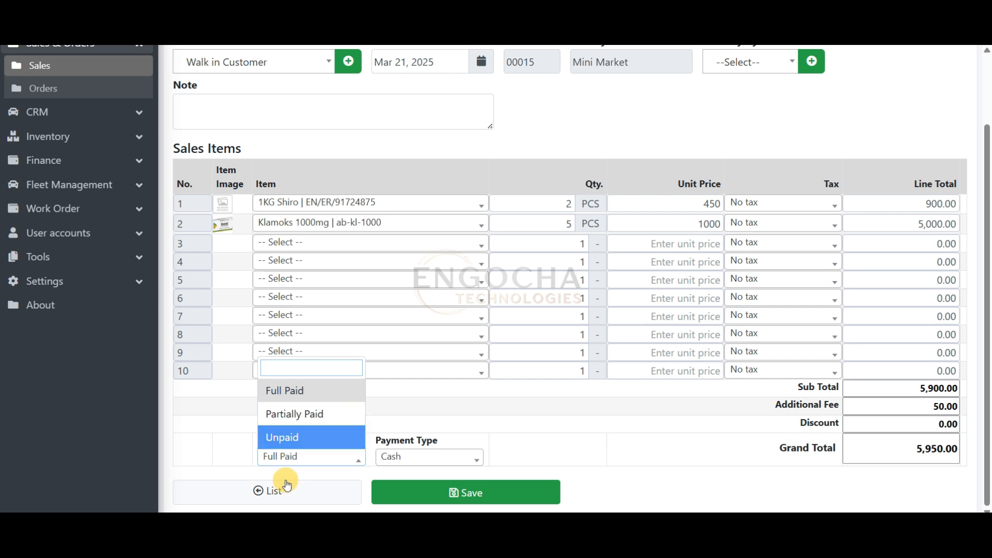
left_click(329, 397)
left_click(412, 455)
left_click(406, 437)
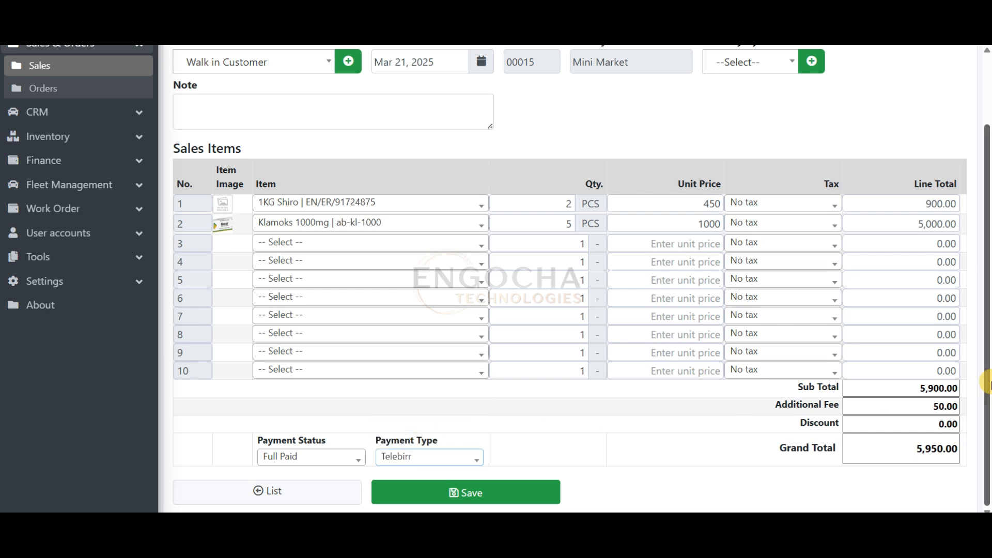
mouse_move(987, 414)
left_mouse_down()
mouse_move(987, 289)
mouse_move(986, 408)
left_mouse_up()
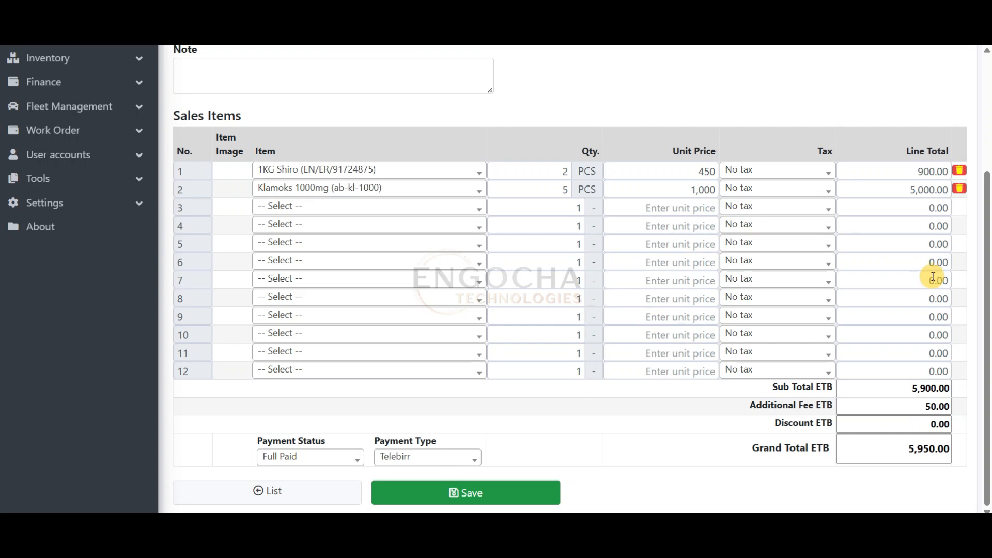
Preview the saved sale's POS receipt, check its date, customer and item details, and cancel the print
left_click_drag(986, 314, 985, 172)
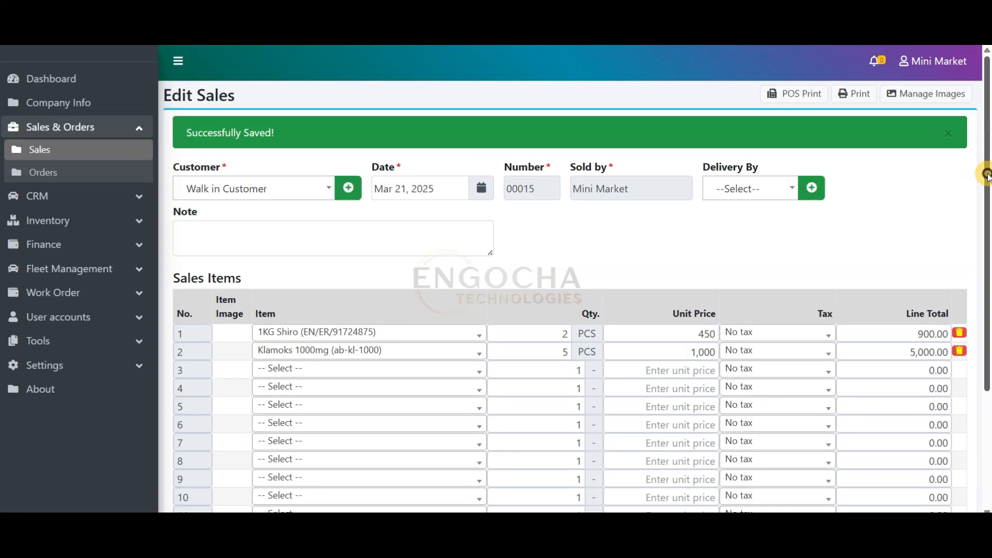
left_click(807, 94)
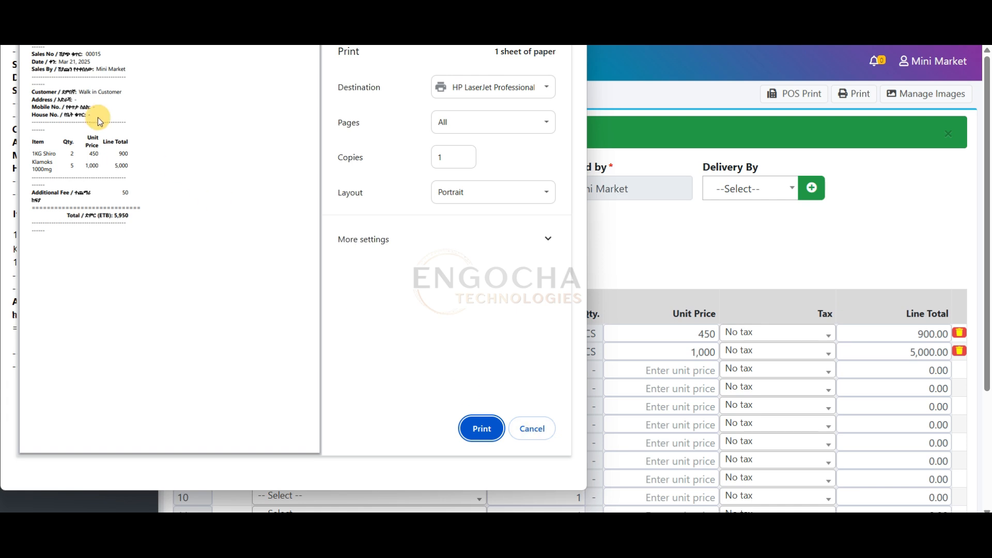
left_click_drag(58, 61, 73, 144)
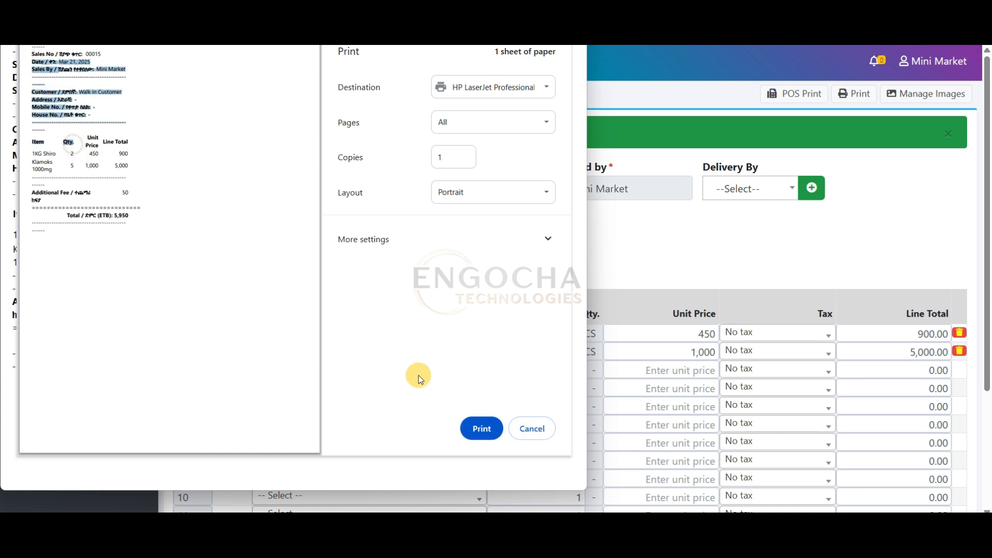
left_click(521, 425)
Preview the printable invoice of the saved sale, cancel the print and return to the sale form
left_click(852, 95)
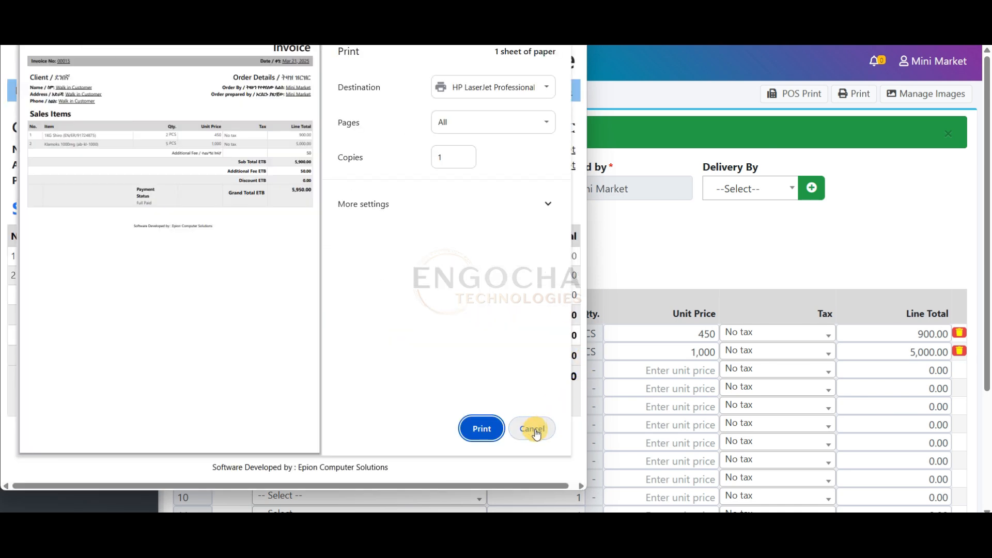
left_click(538, 435)
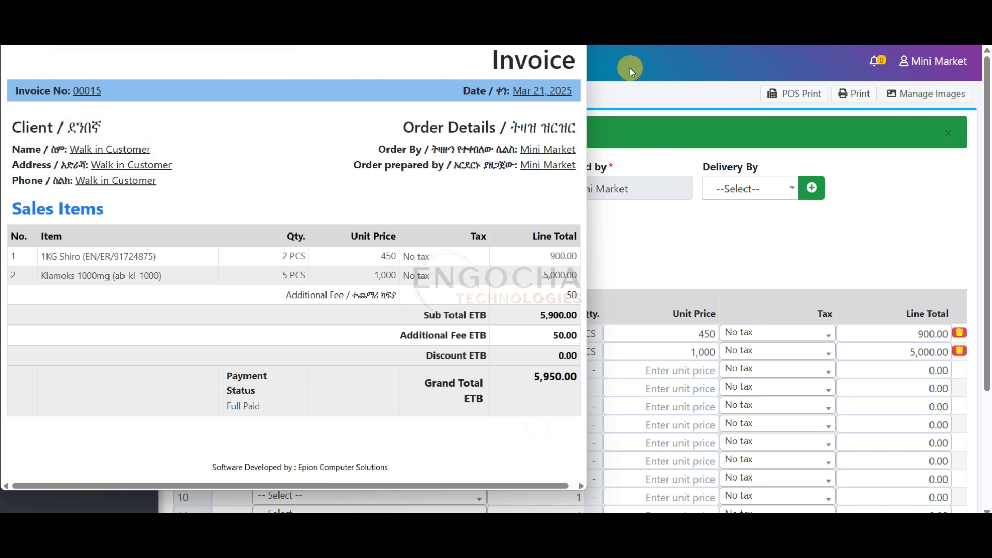
scroll(987, 82, "down", 1)
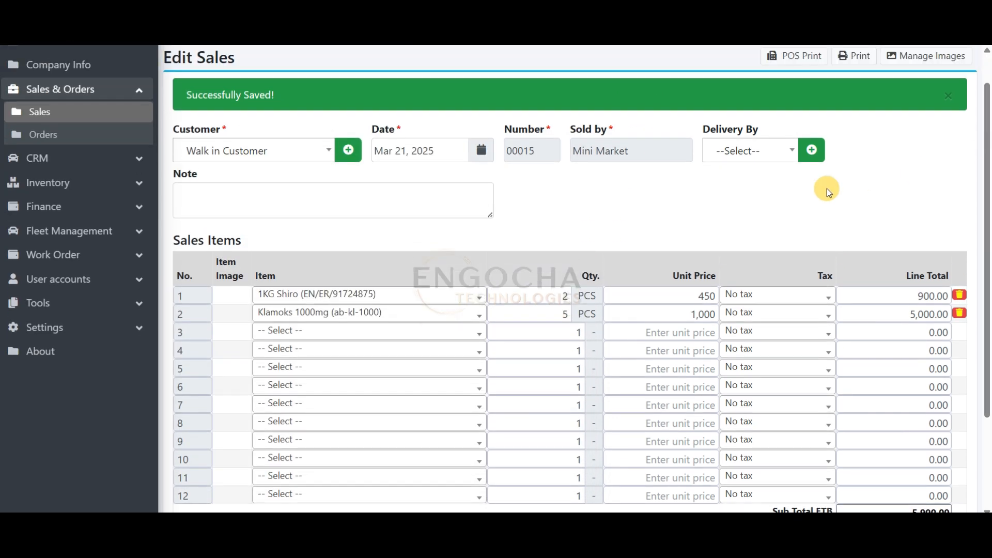
View the transaction history of Double A Paper from the inventory item list, checking quantities, sales reference and location
left_click(98, 180)
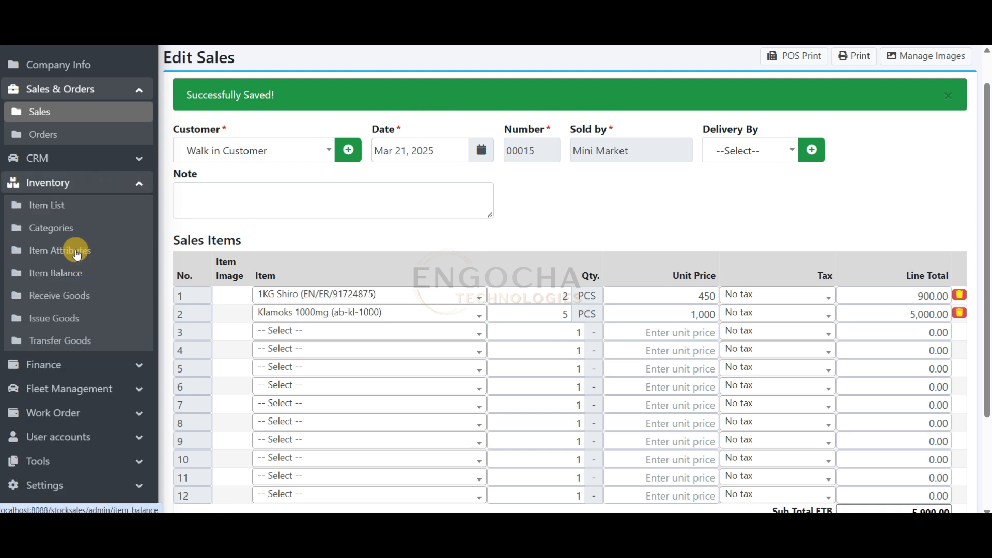
left_click(101, 207)
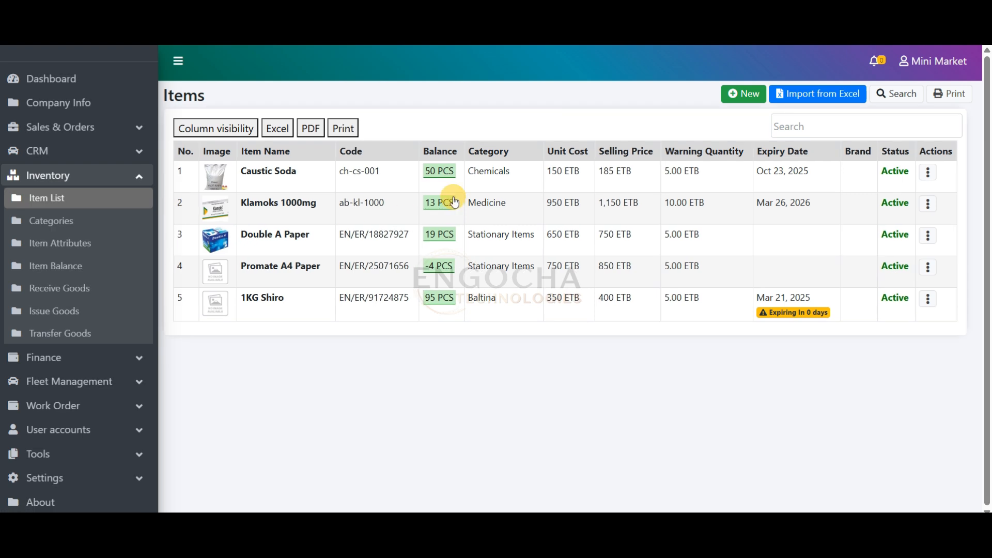
left_click(438, 239)
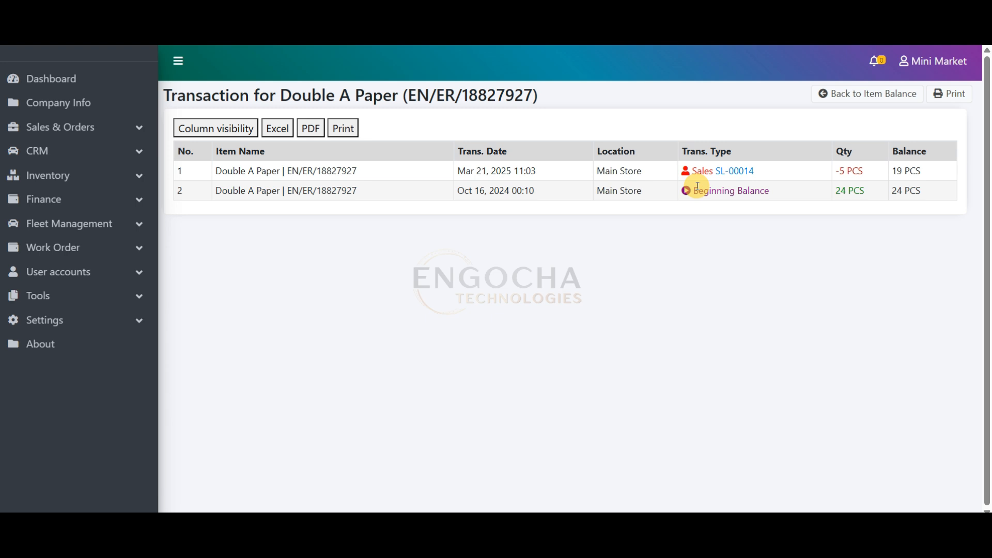
left_click_drag(837, 196, 887, 196)
left_click_drag(756, 172, 716, 171)
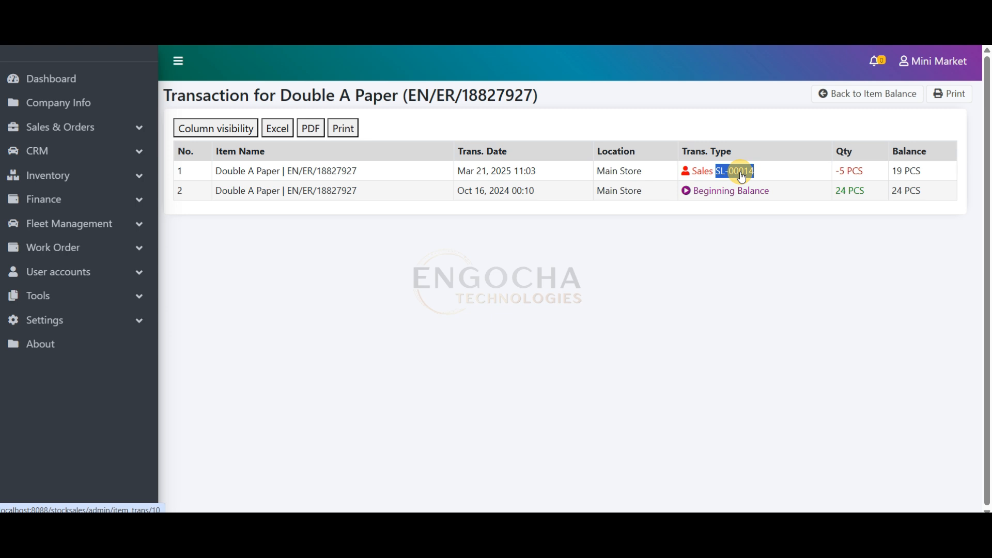
left_click(785, 131)
left_click_drag(606, 170, 633, 170)
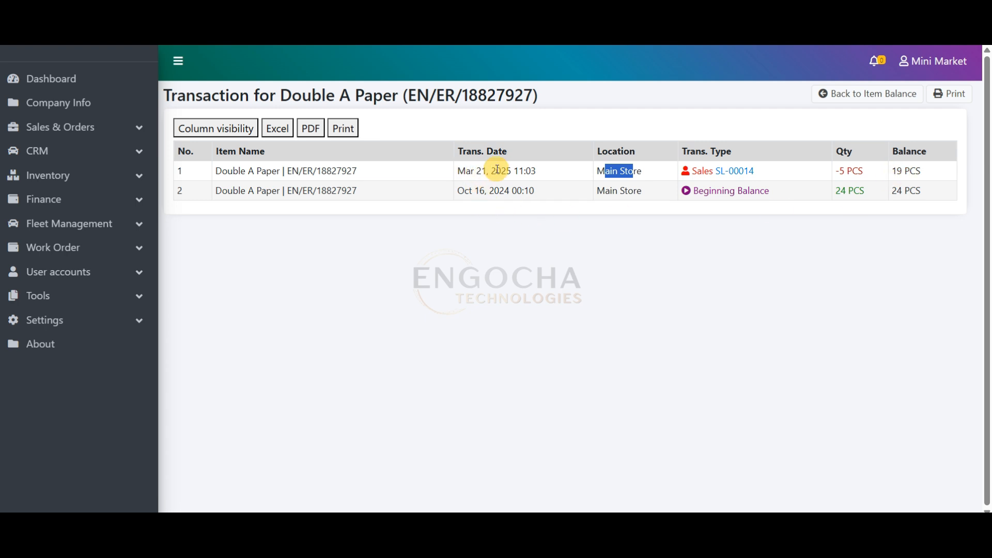
View the transaction history of Caustic Soda from the item list and return to the list
left_click(61, 175)
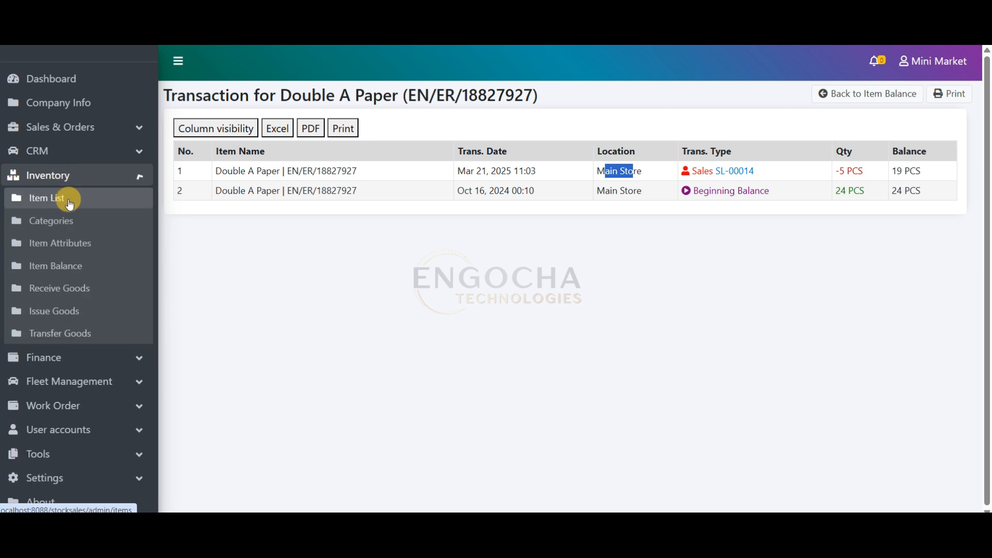
left_click(69, 200)
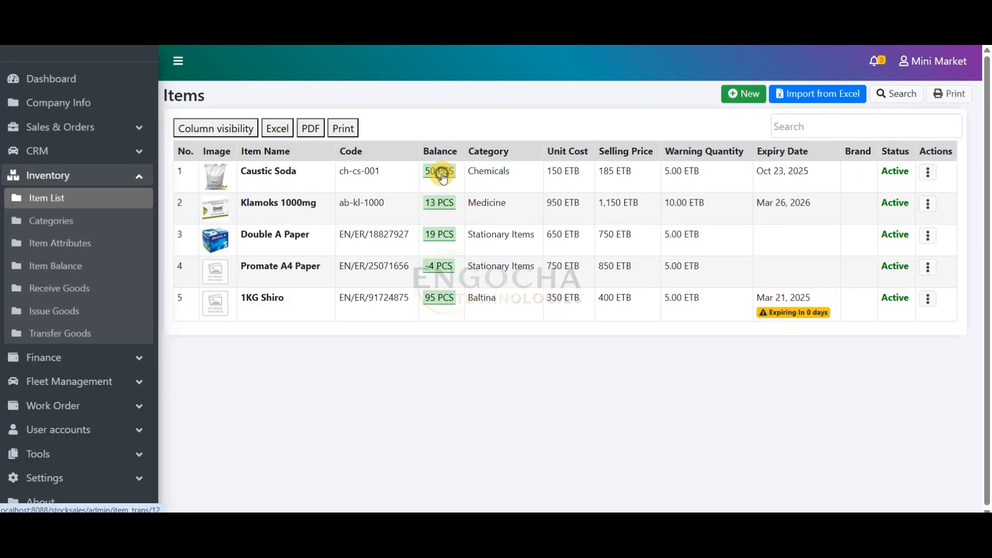
left_click(443, 176)
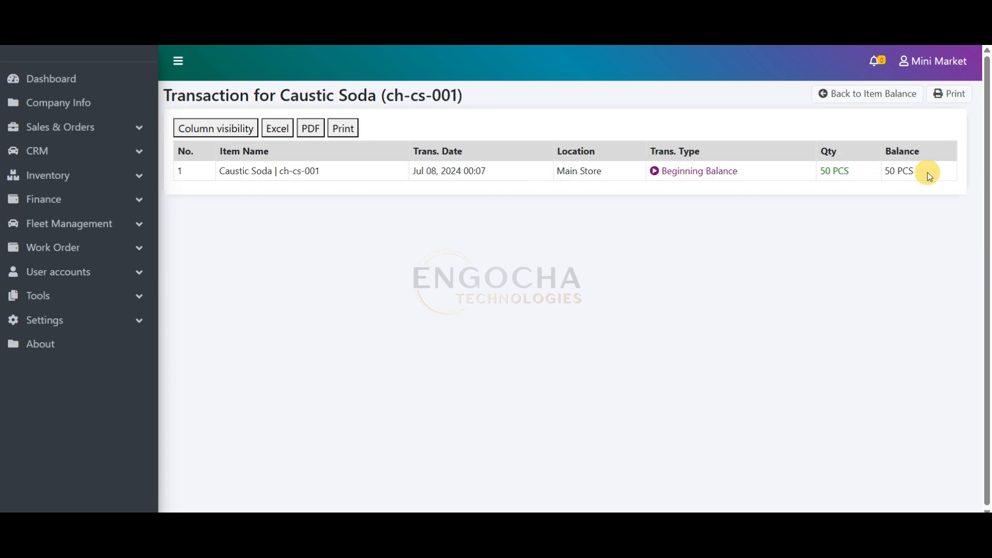
left_click(4, 36)
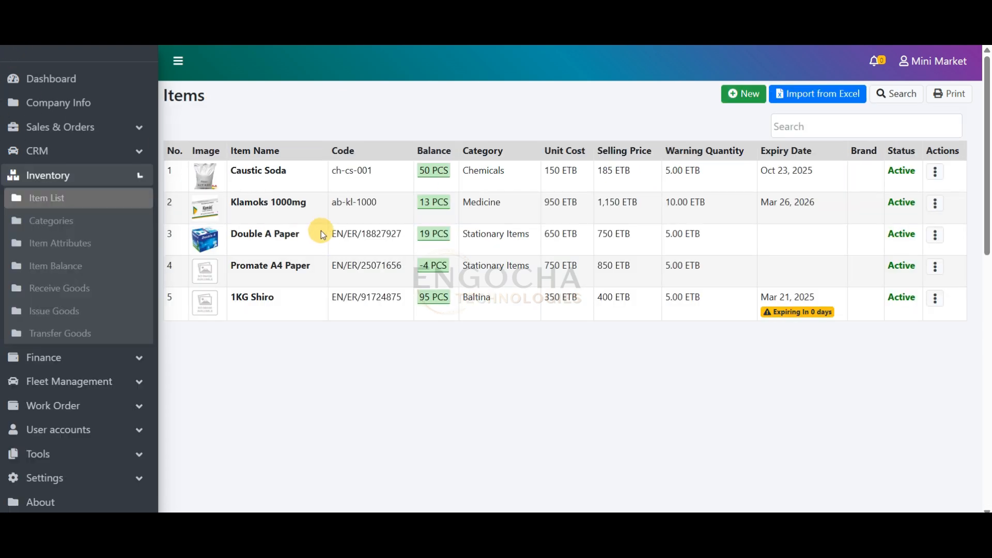
View the transaction history of Promate A4 Paper, checking its beginning balance and the quantities and references of its sales
left_click(443, 265)
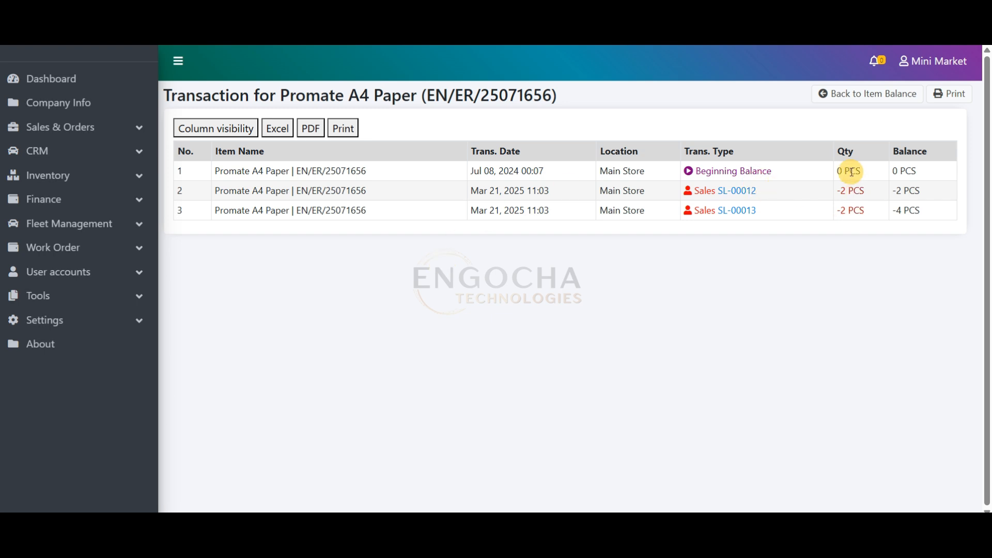
double_click(839, 172)
double_click(844, 192)
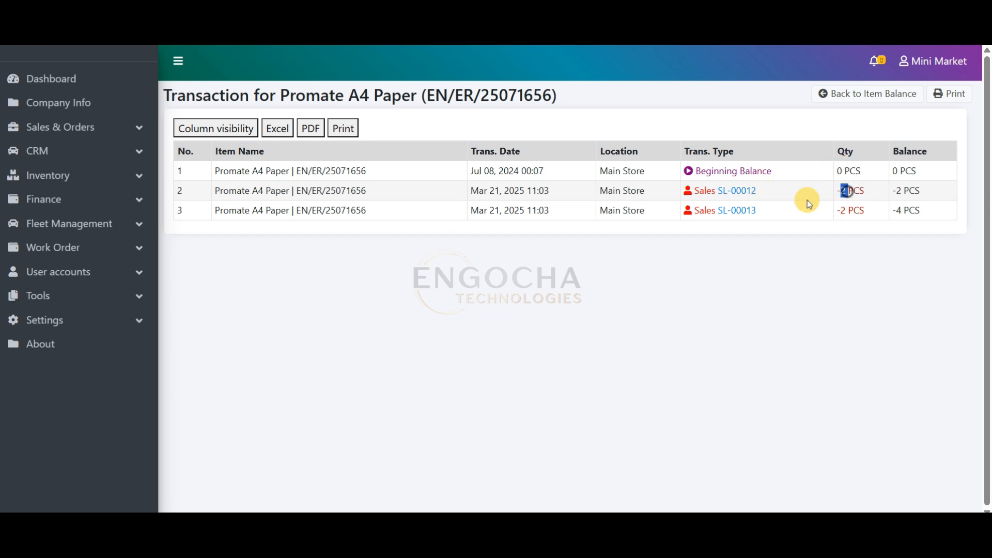
left_click_drag(766, 191, 722, 191)
left_click_drag(773, 215, 725, 213)
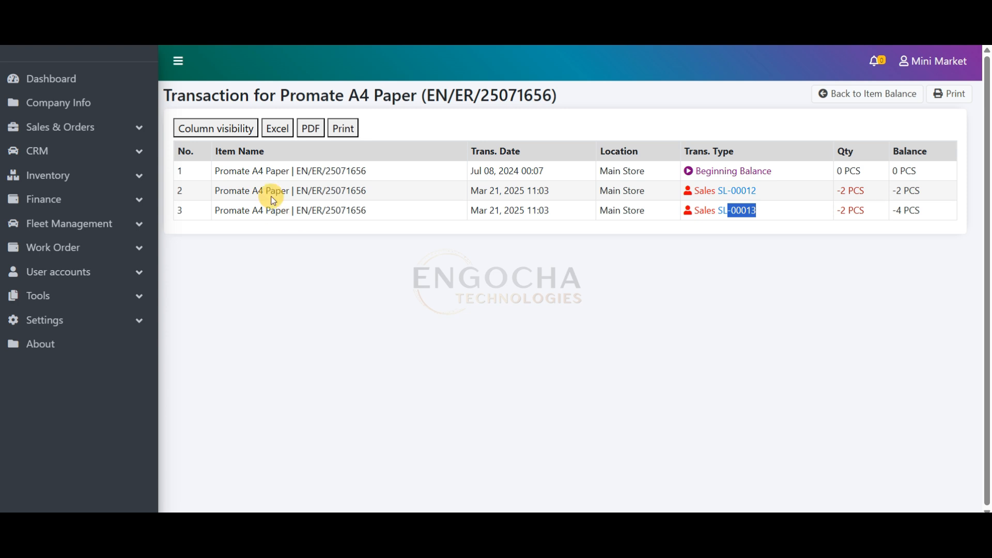
View the Issue Goods list, and start a new goods receiving form from the Receive Goods list
left_click(67, 178)
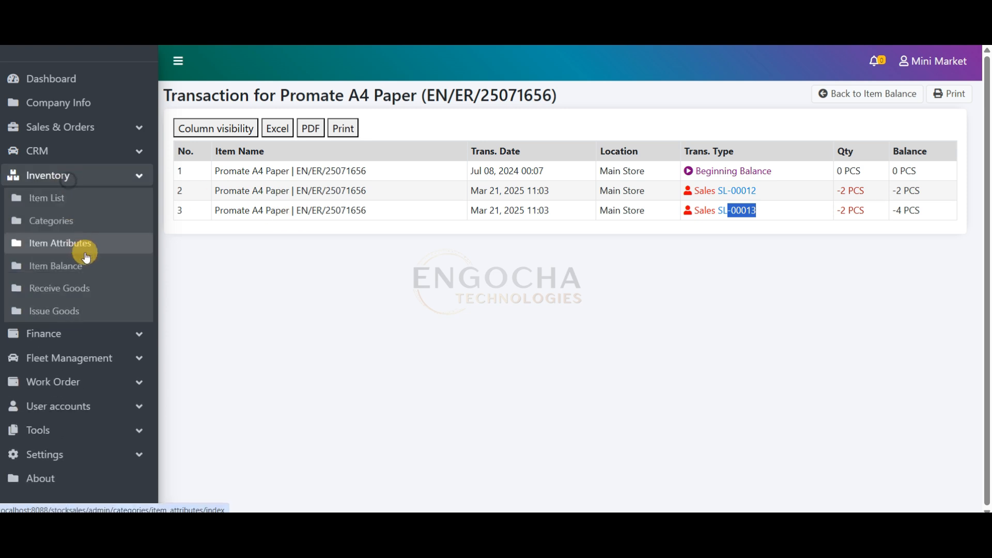
left_click(78, 311)
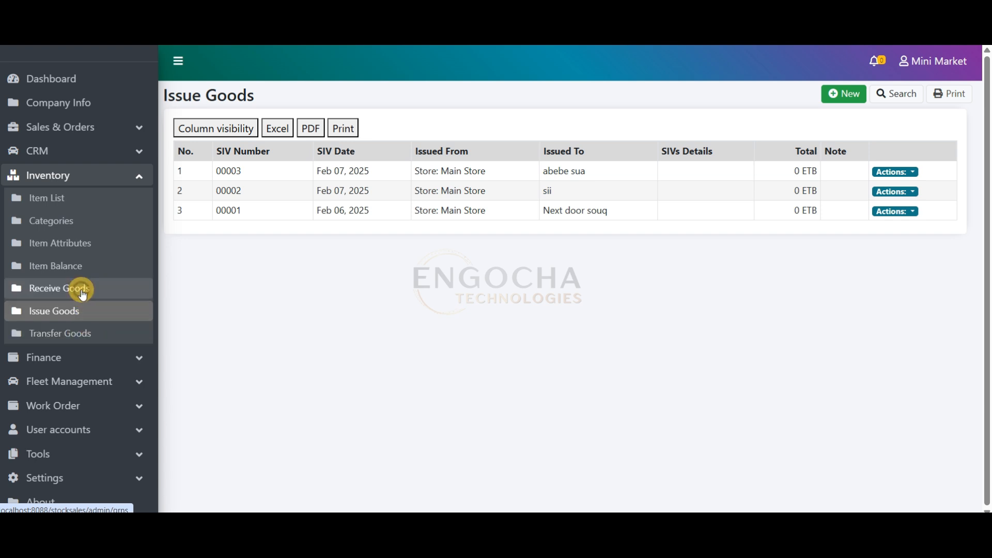
left_click(80, 289)
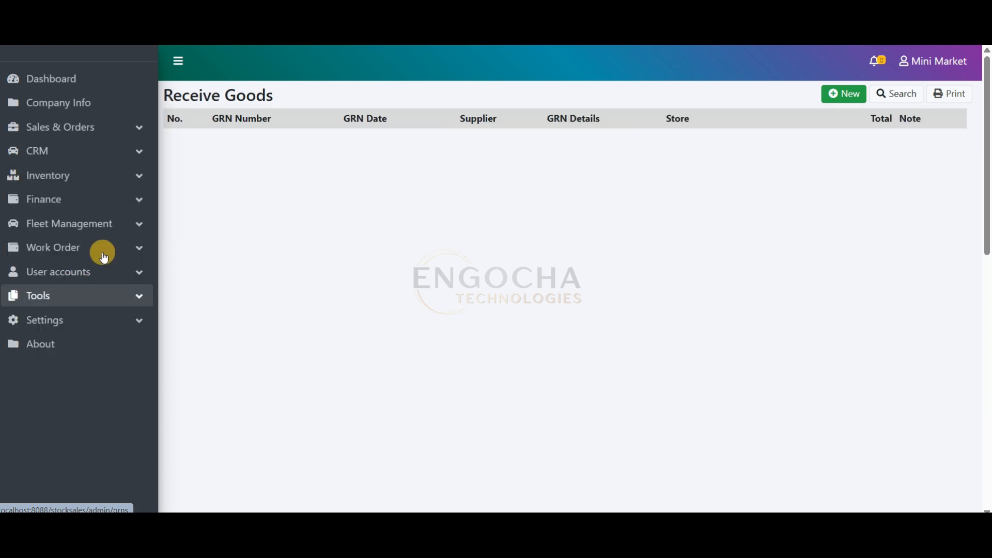
left_click(847, 85)
left_click(849, 95)
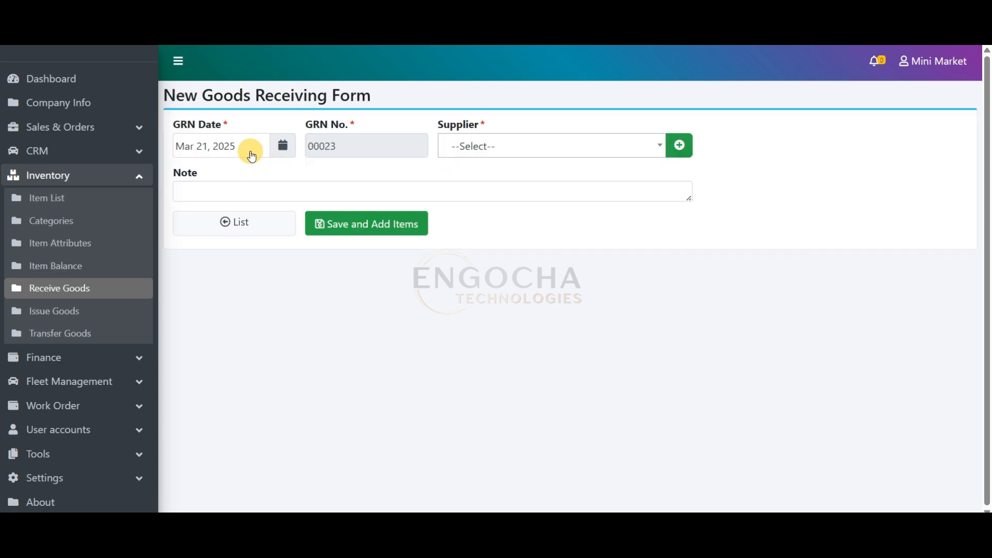
Add a new supplier with its name and "-" as phone number, and save the goods receiving form for that supplier
left_click(523, 148)
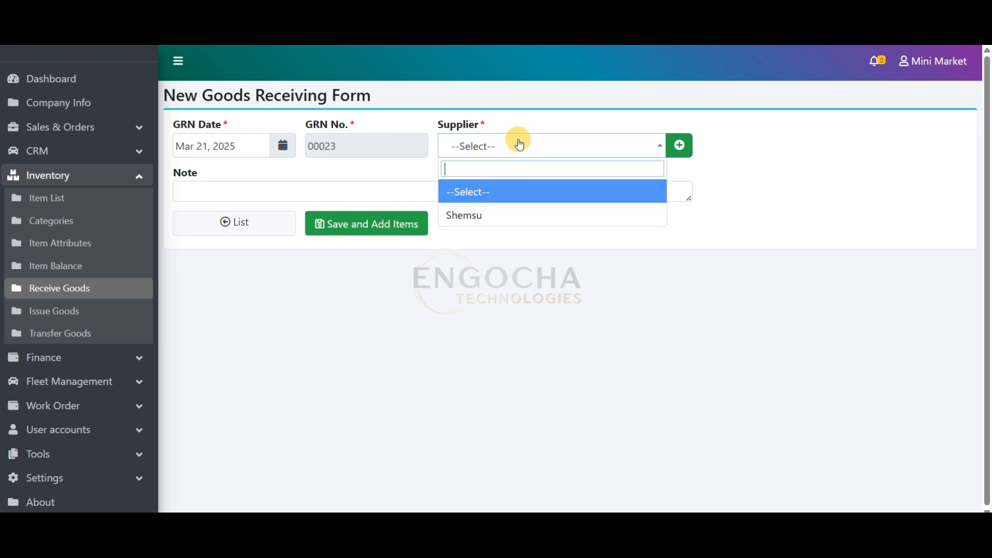
left_click(679, 145)
left_click(417, 138)
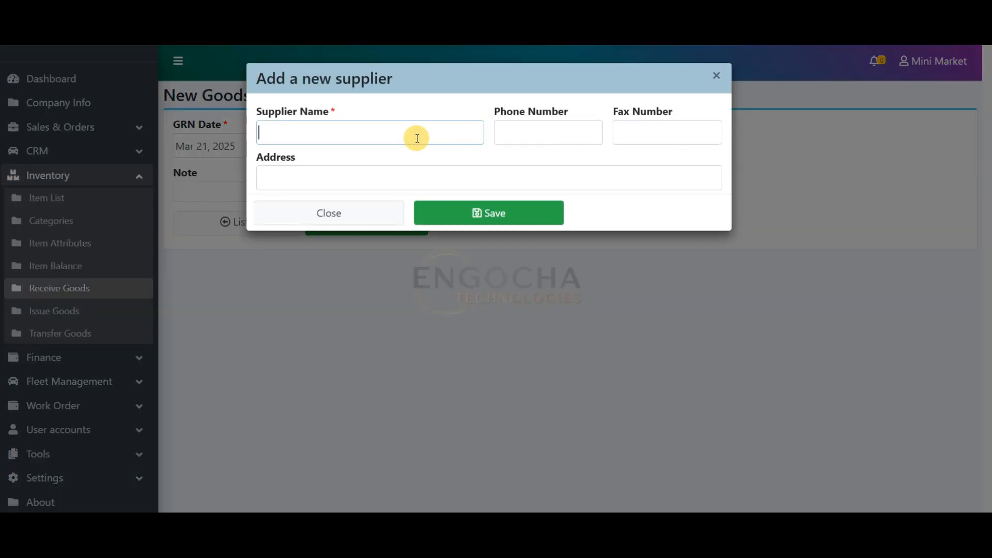
left_click(509, 129)
left_click(419, 134)
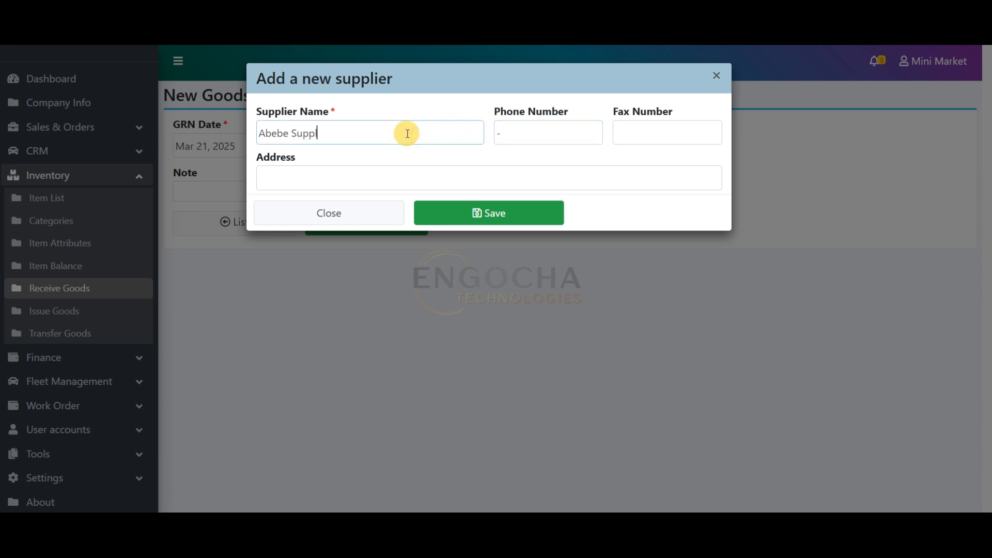
left_click(487, 212)
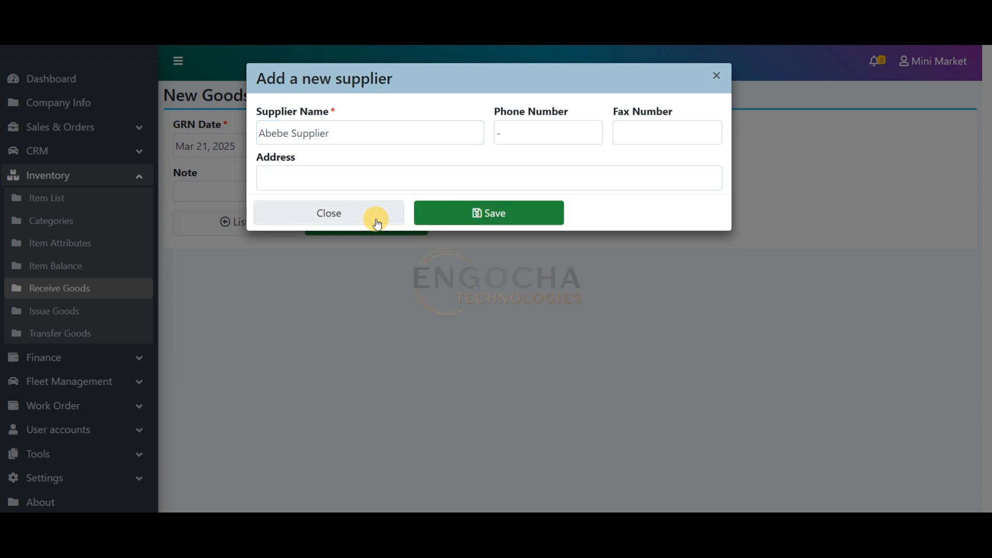
left_click(604, 112)
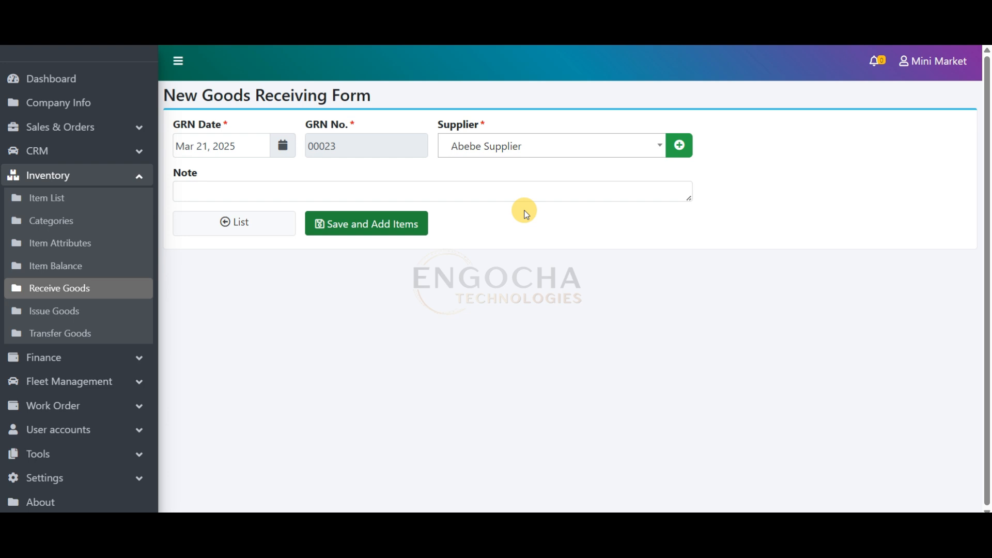
left_click(421, 228)
Add Double A Paper as the first item of the goods receiving form with a quantity of 10
left_click(337, 282)
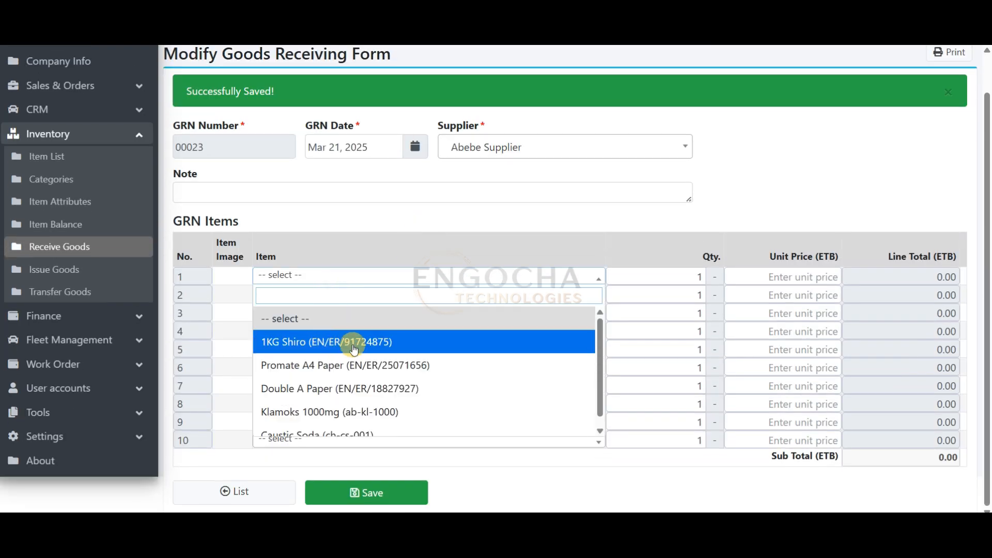
scroll(594, 362, "down", 1)
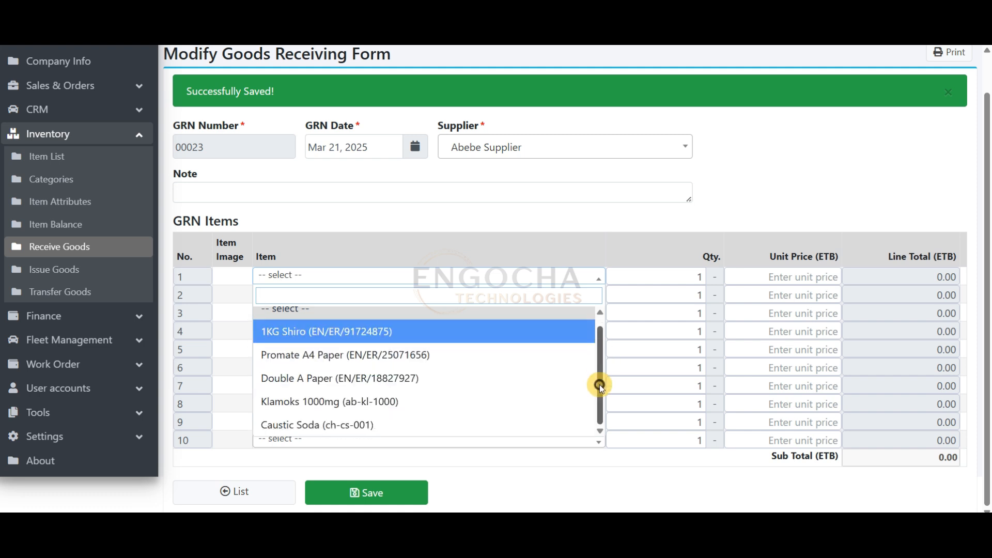
left_click(341, 385)
double_click(693, 277)
Select Caustic Soda as the second received item, and open the Item List in a separate tab
left_click(469, 292)
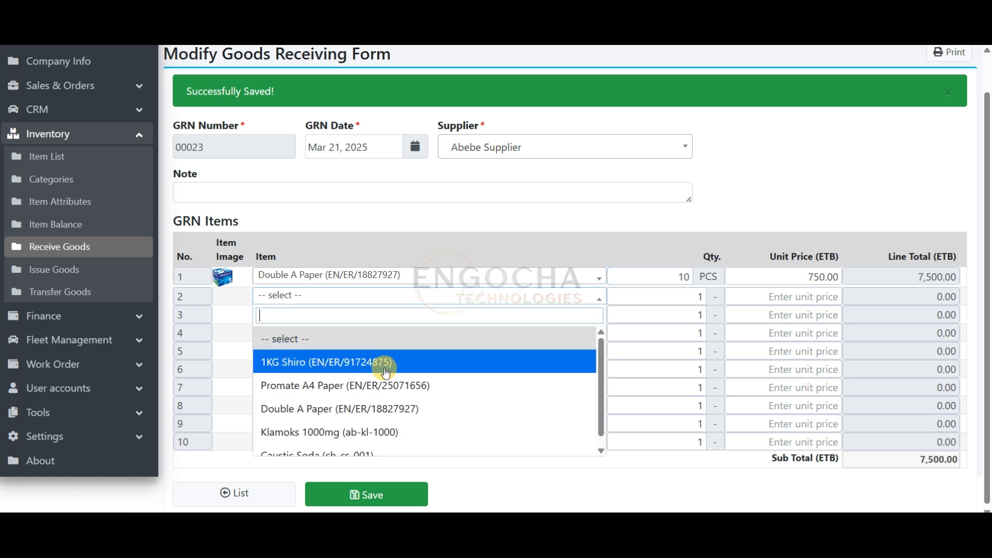
left_click(374, 451)
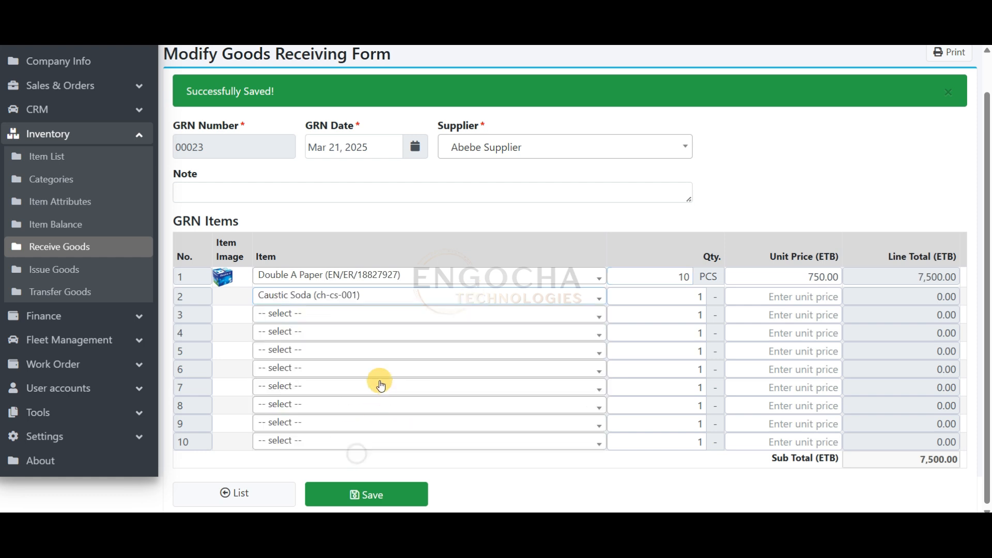
right_click(61, 164)
left_click(85, 173)
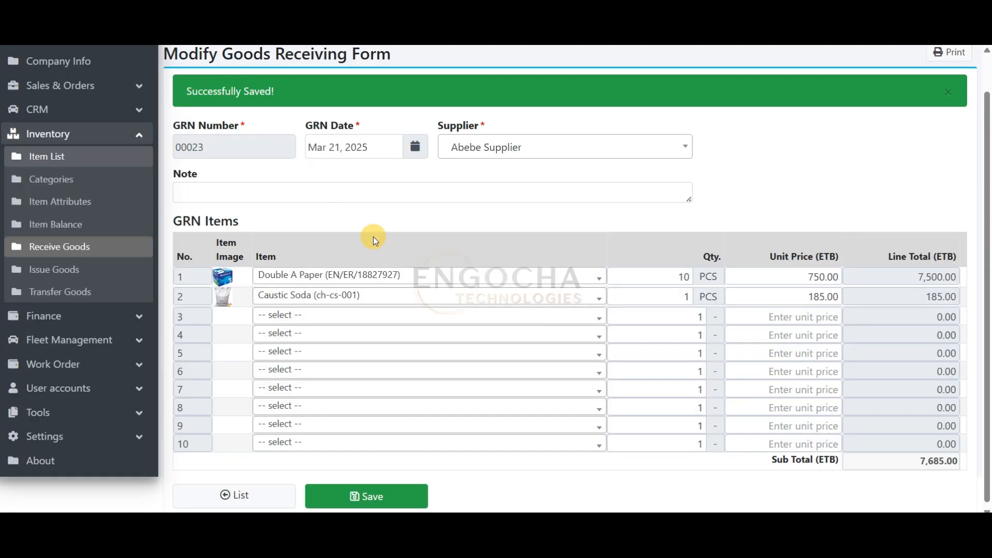
Change the second received item to Promate A4 Paper with a quantity of 20, and save the goods receiving form
left_click(321, 296)
left_click(331, 375)
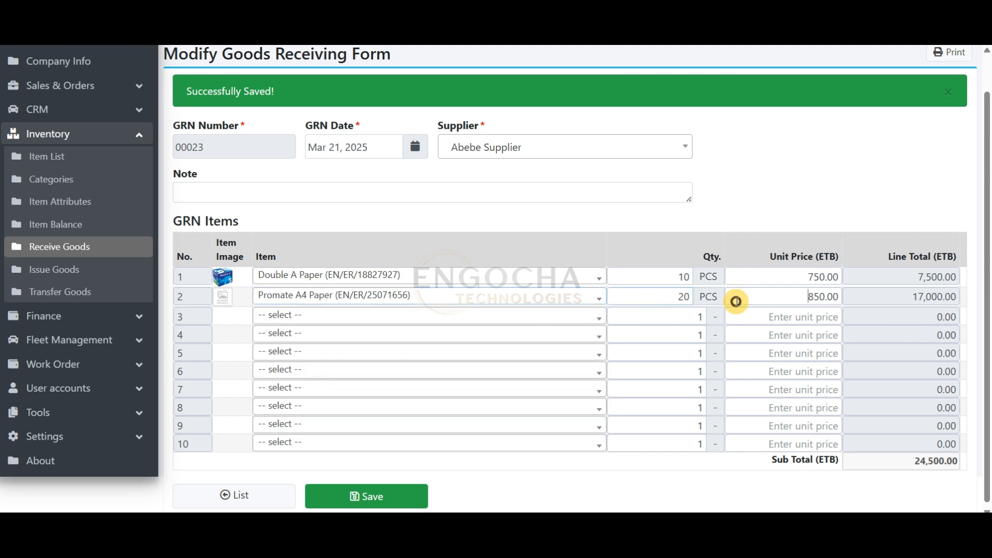
left_click_drag(986, 285, 979, 340)
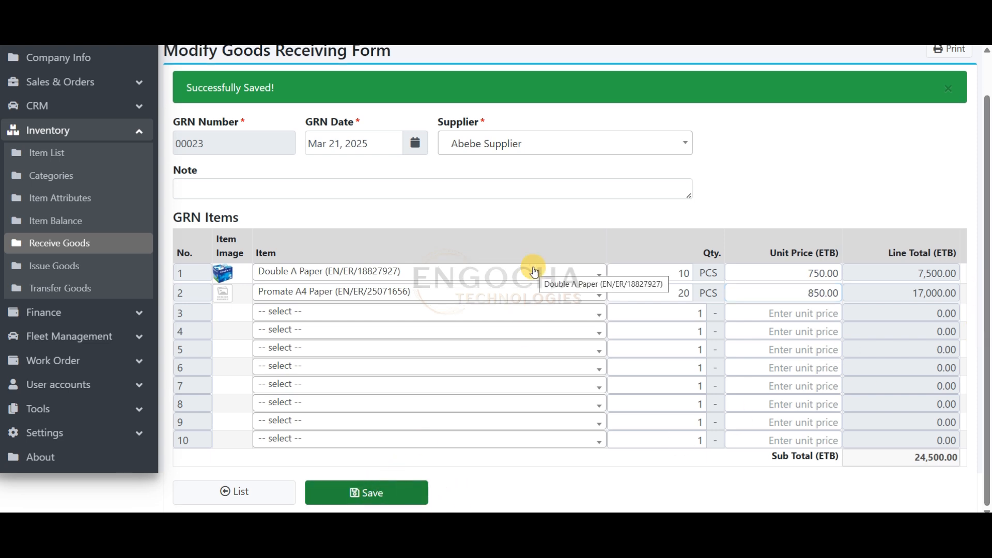
scroll(711, 302, "down", 2)
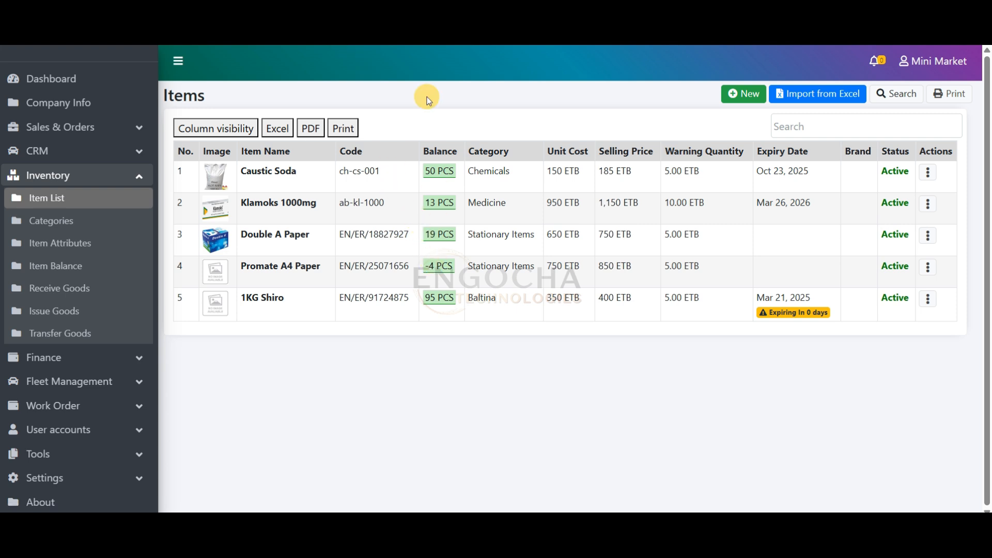
Refresh the item list and view the transaction history of Promate A4 Paper, checking its sales and the goods receipt's quantity, reference and date
key("F5")
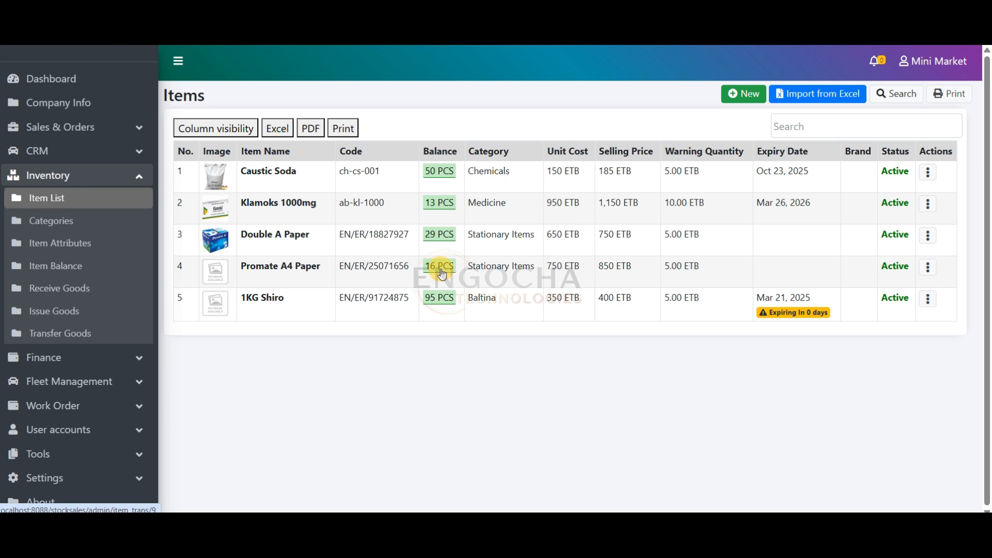
left_click(444, 269)
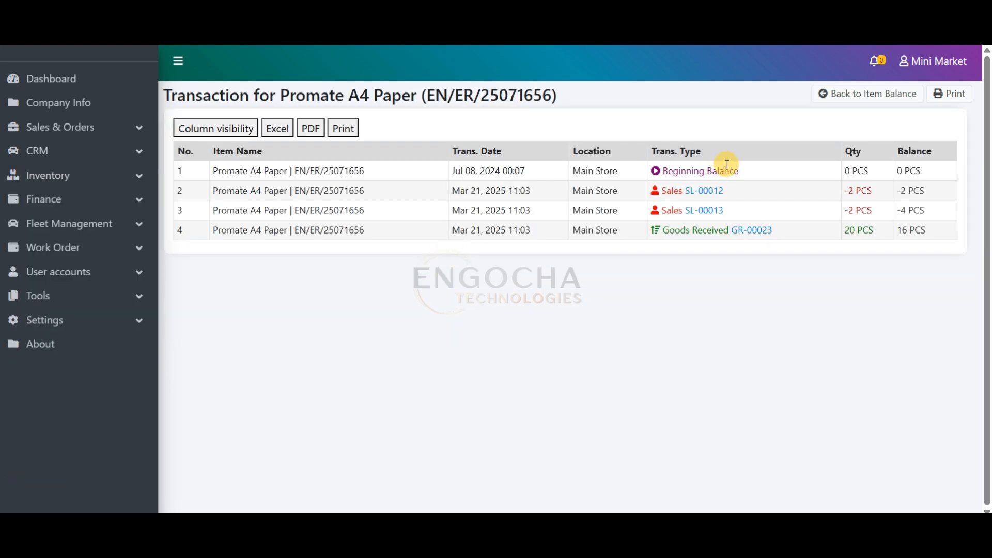
left_click_drag(843, 192, 920, 188)
left_click_drag(842, 211, 925, 211)
left_click_drag(844, 231, 875, 230)
left_click_drag(730, 231, 665, 230)
left_click_drag(791, 230, 732, 231)
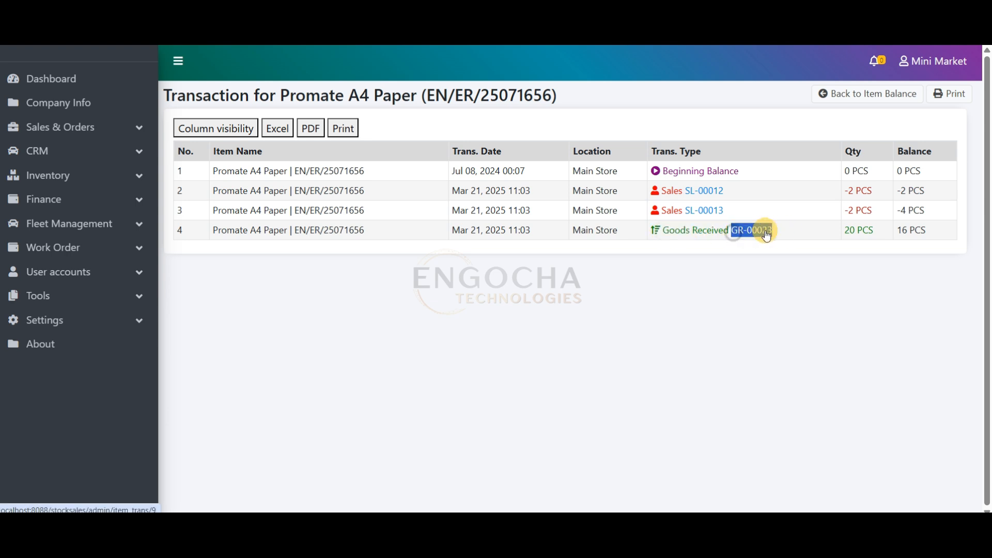
left_click_drag(545, 231, 484, 231)
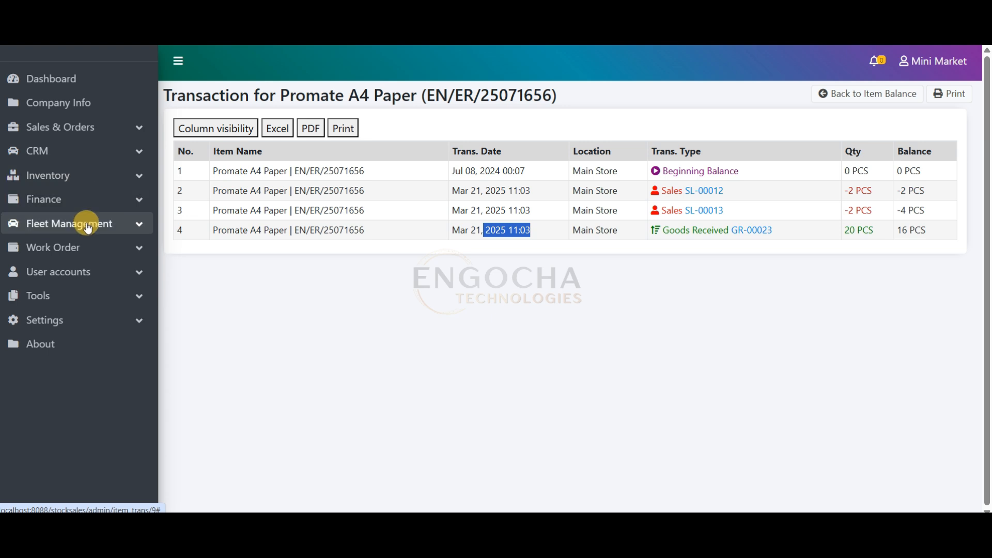
Create a new store issue voucher from Issue Goods, enter the loan recipient as Issued To, and save it for adding items
left_click(72, 175)
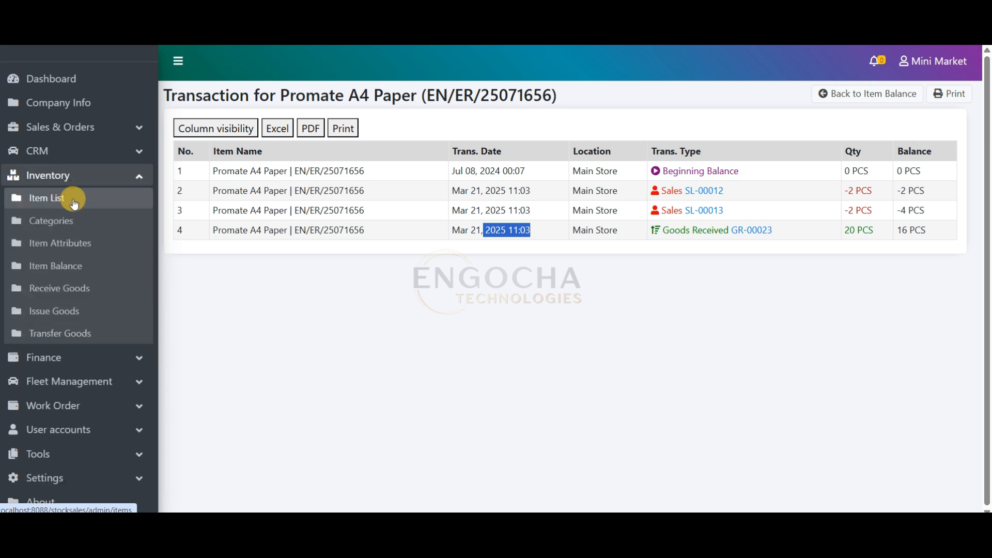
left_click(83, 317)
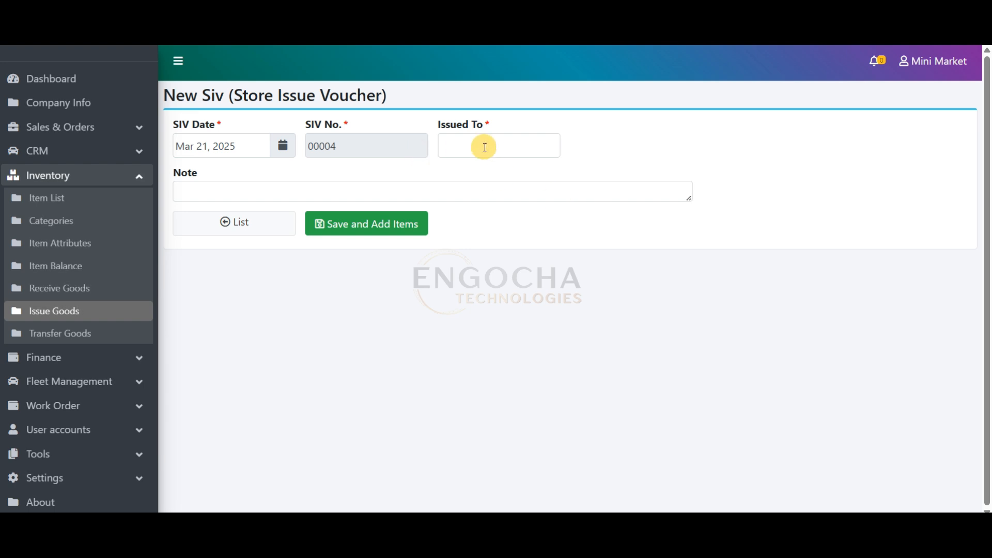
left_click(475, 145)
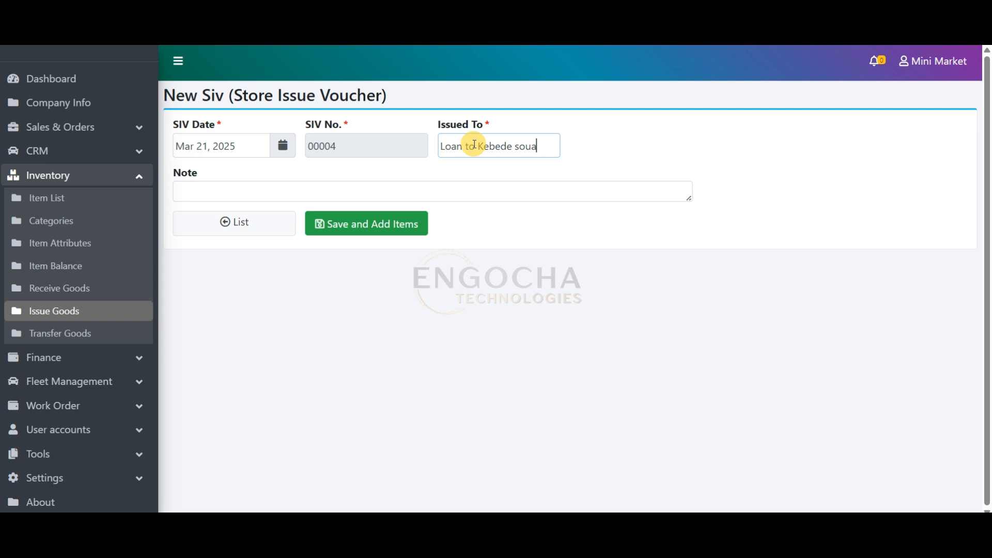
left_click(387, 231)
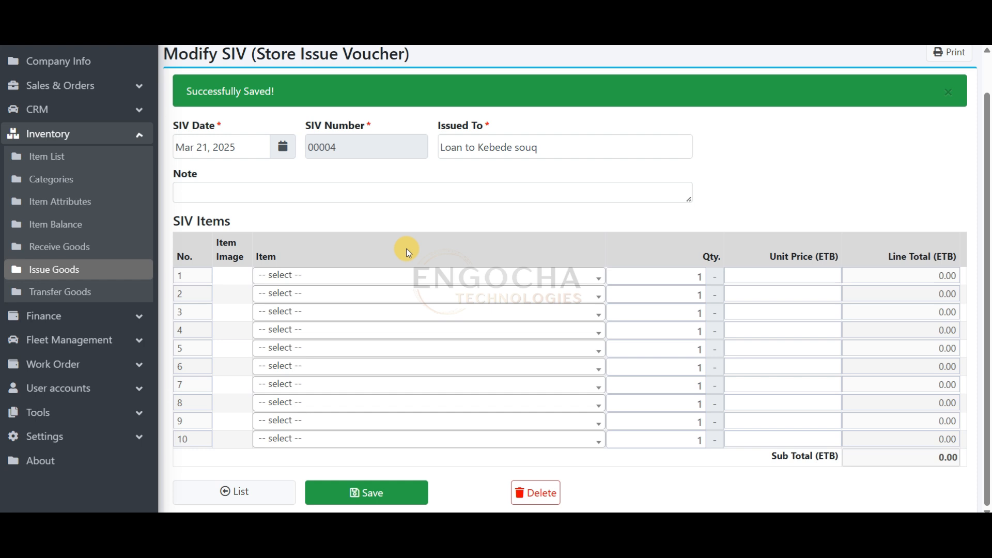
Add Caustic Soda as the first item of the store issue voucher with a quantity of 5
left_click(326, 275)
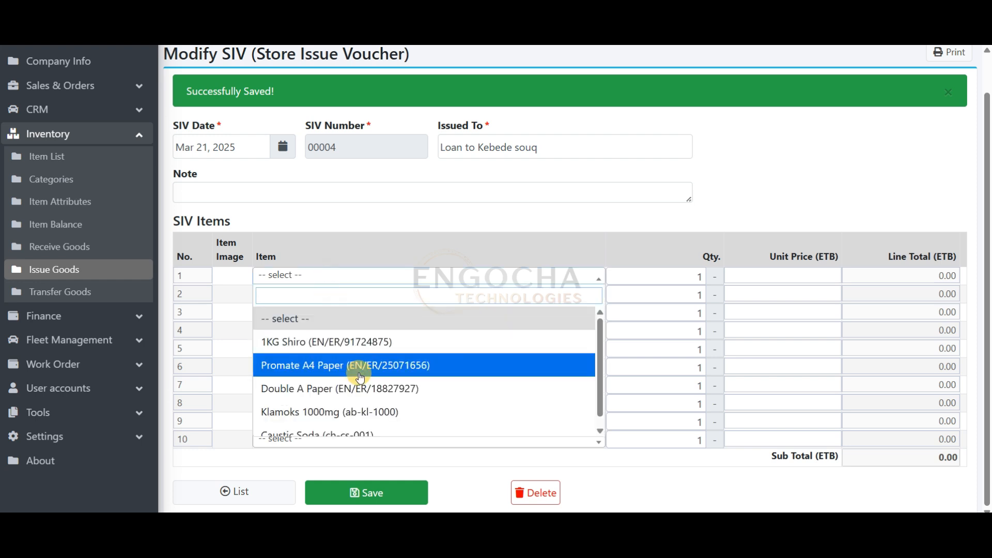
left_click(333, 423)
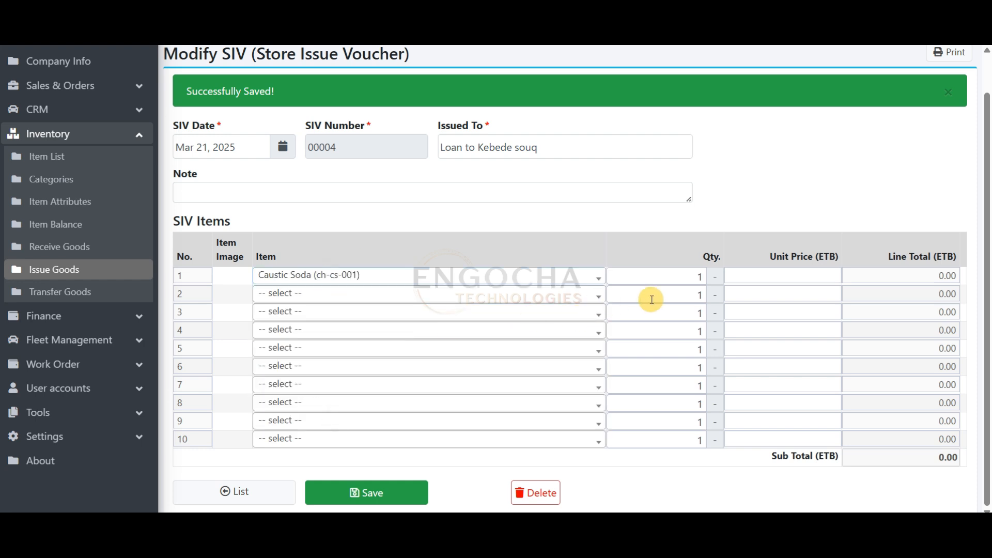
double_click(687, 276)
type("5")
left_click_drag(660, 279, 702, 279)
left_click(742, 279)
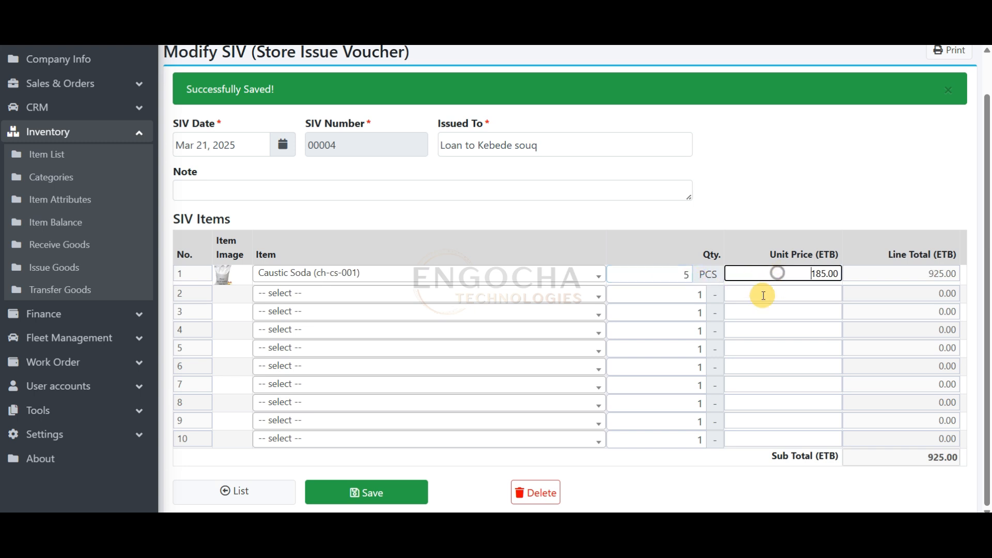
Add 1KG Shiro as the second issued item with a quantity of 2, and save the store issue voucher
left_click(420, 292)
scroll(365, 399, "down", 1)
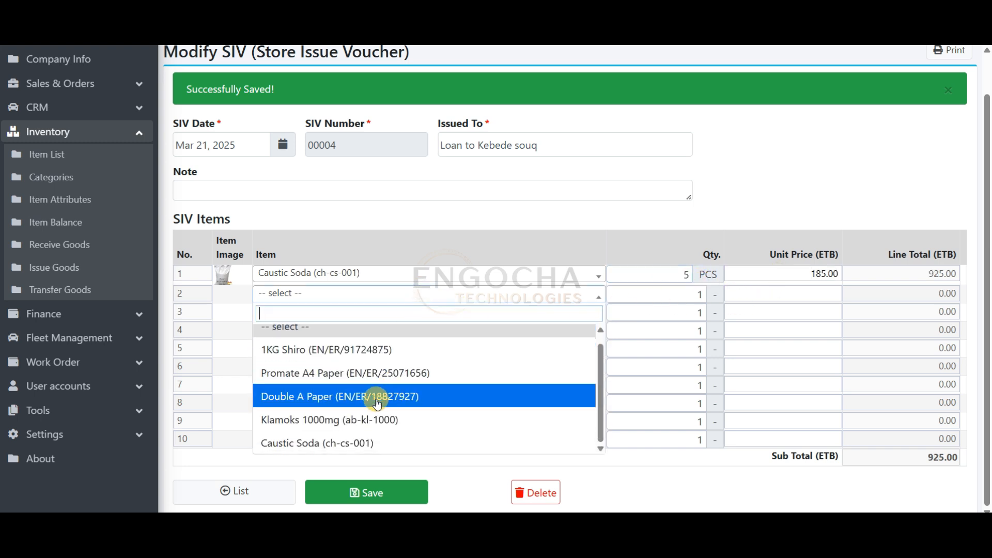
left_click(354, 358)
left_click(703, 290)
left_click(767, 294)
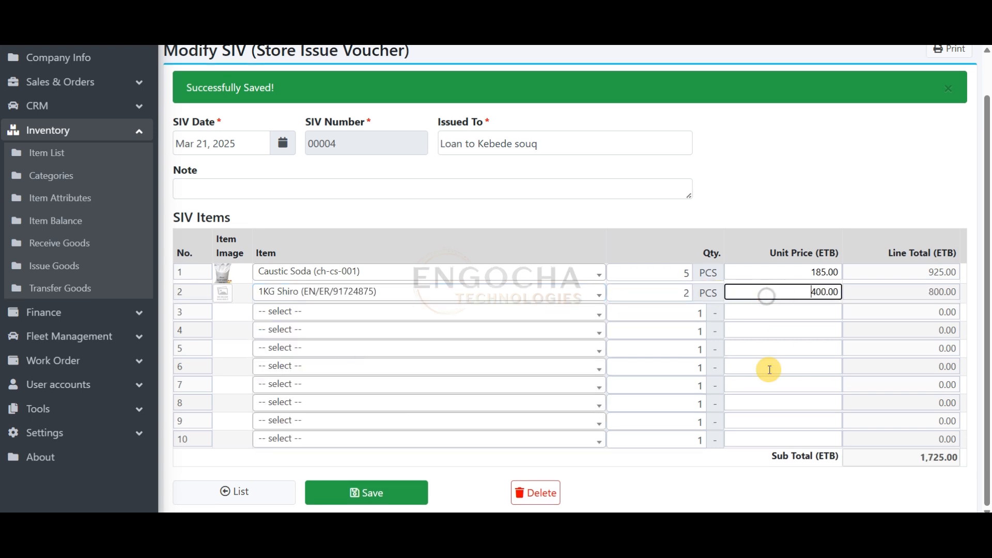
left_click(396, 497)
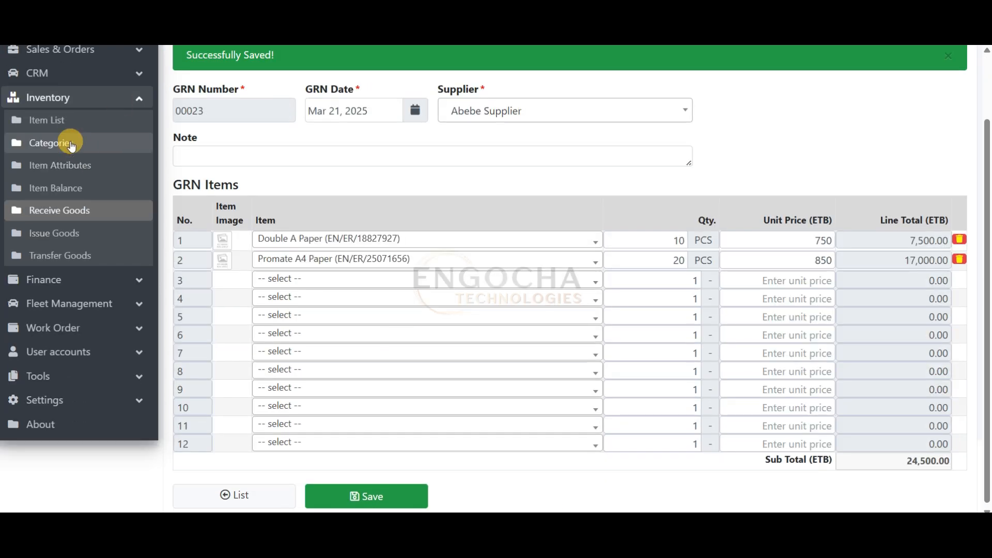
View the transaction history of Caustic Soda from the item list, checking the issued quantity and the balance
left_click(49, 120)
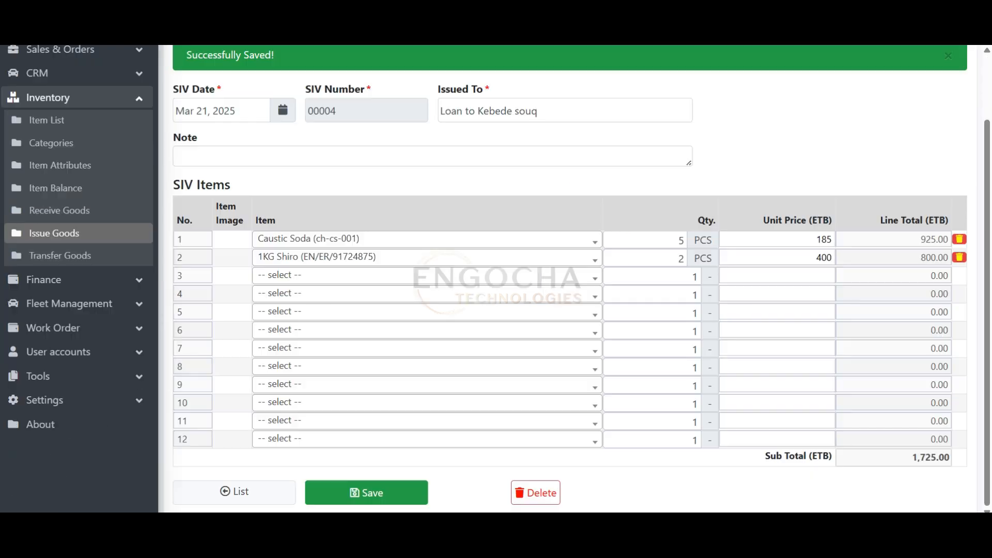
double_click(678, 240)
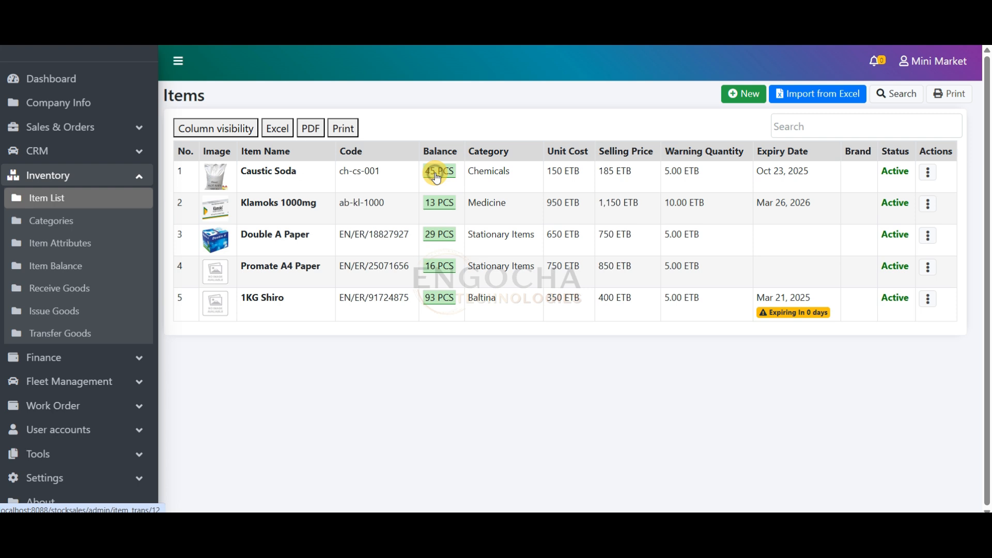
left_click(436, 174)
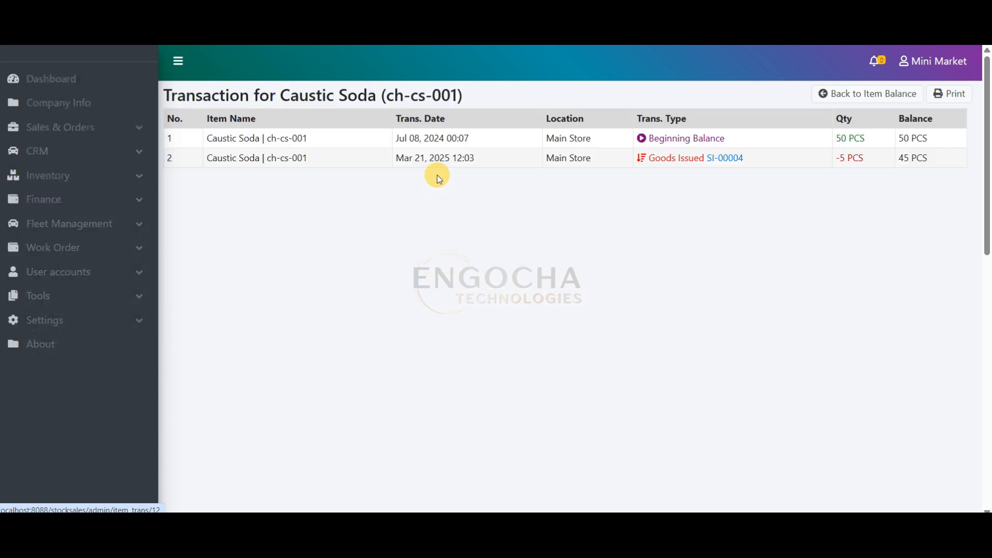
left_click_drag(827, 171, 920, 171)
left_click_drag(867, 198, 928, 198)
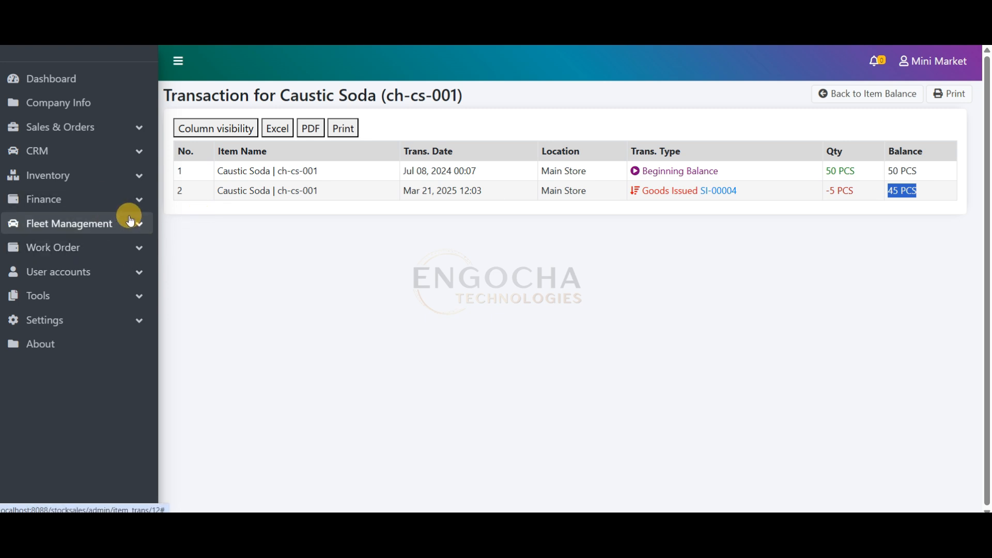
Open the company information for editing and clear the mobile number
left_click(80, 105)
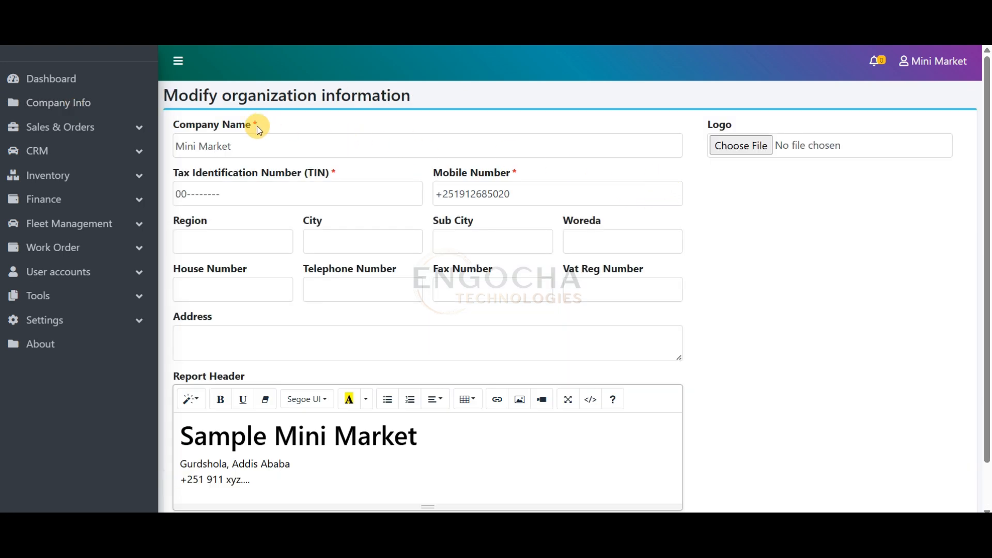
left_click(245, 144)
left_click_drag(261, 145, 186, 144)
left_click_drag(560, 194, 420, 194)
key("BackSpace")
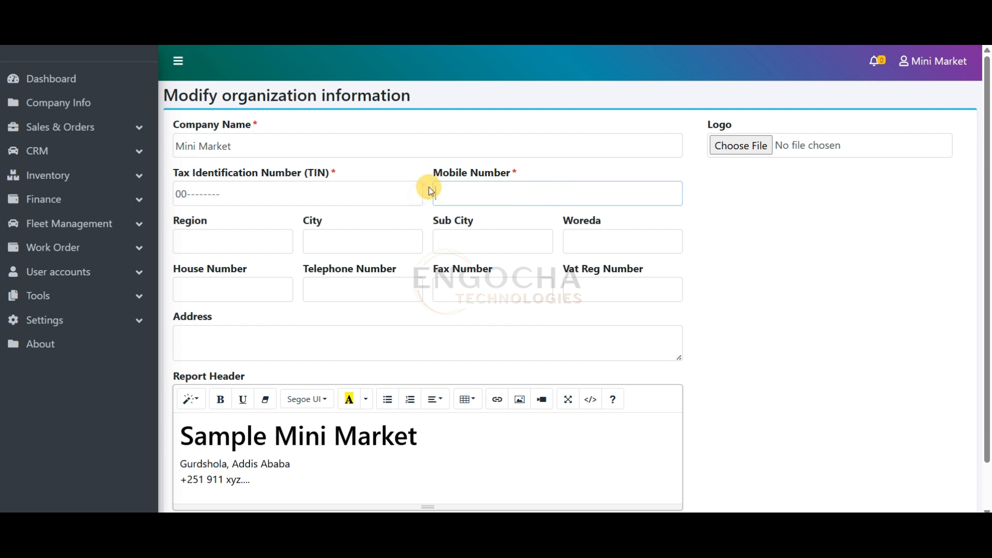
Choose sample company.JPG as the company logo, replacing the first pick, sample company 2.jpg
left_click(769, 146)
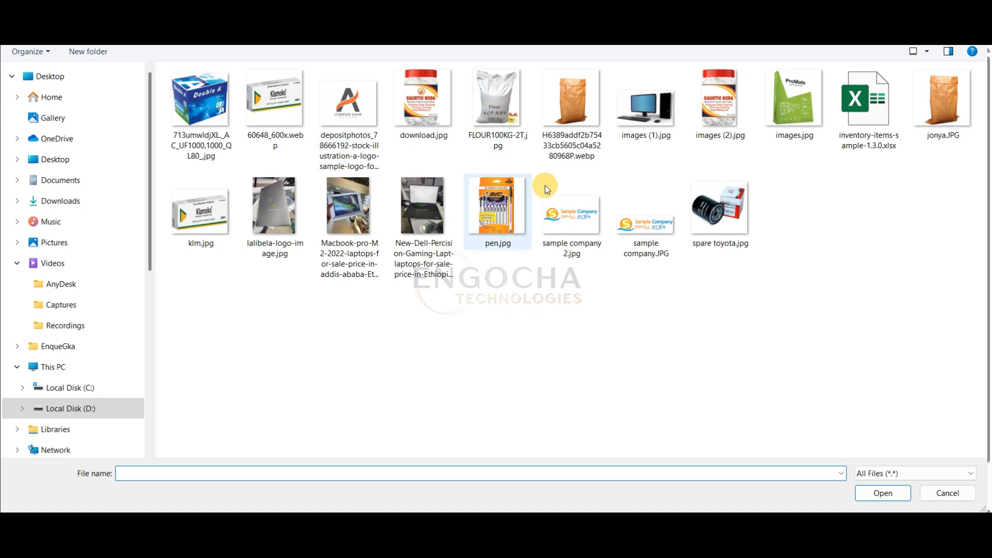
key("Escape")
left_click(776, 147)
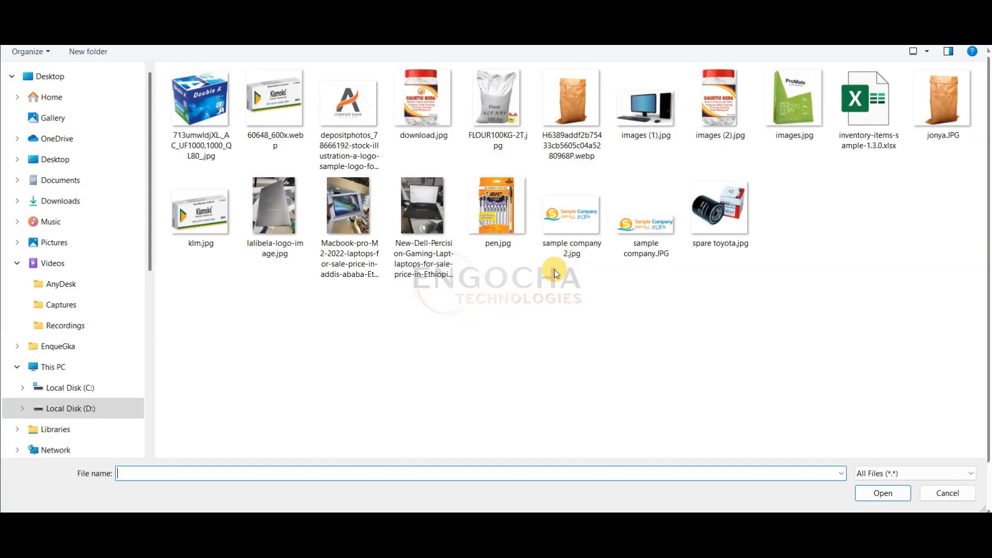
double_click(653, 240)
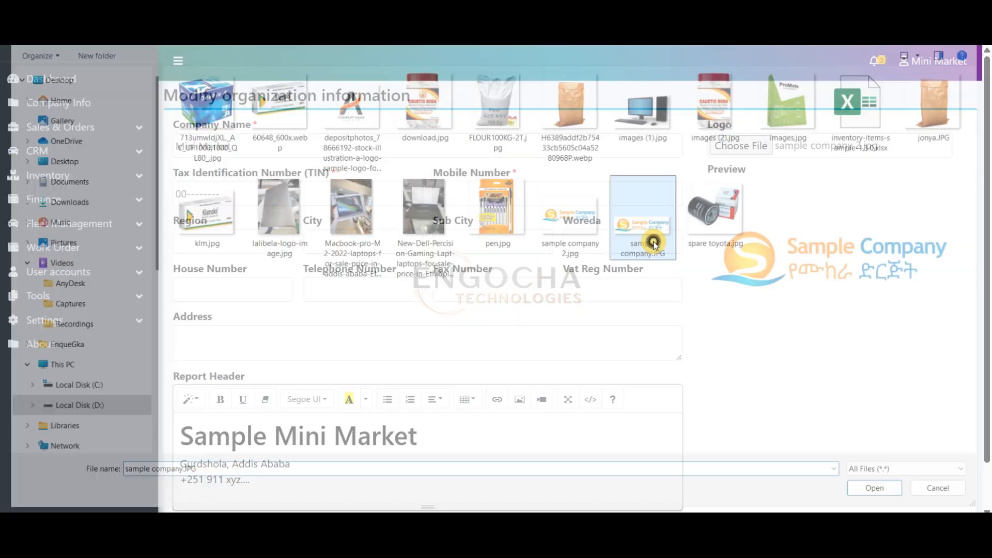
Replace the company name with "Sample Mini Market", copied from the report header's heading
left_click_drag(465, 442, 155, 428)
key("ctrl+c")
left_click(228, 140)
key("ctrl+a")
key("ctrl+v")
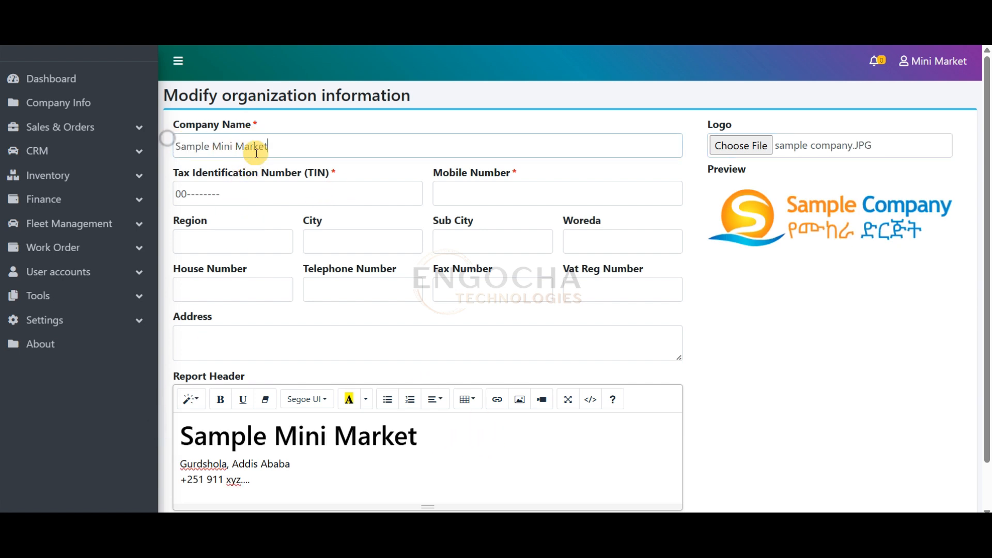
Review the report header, enter "--" as the mobile number, and save the company information
scroll(431, 239, "down", 1)
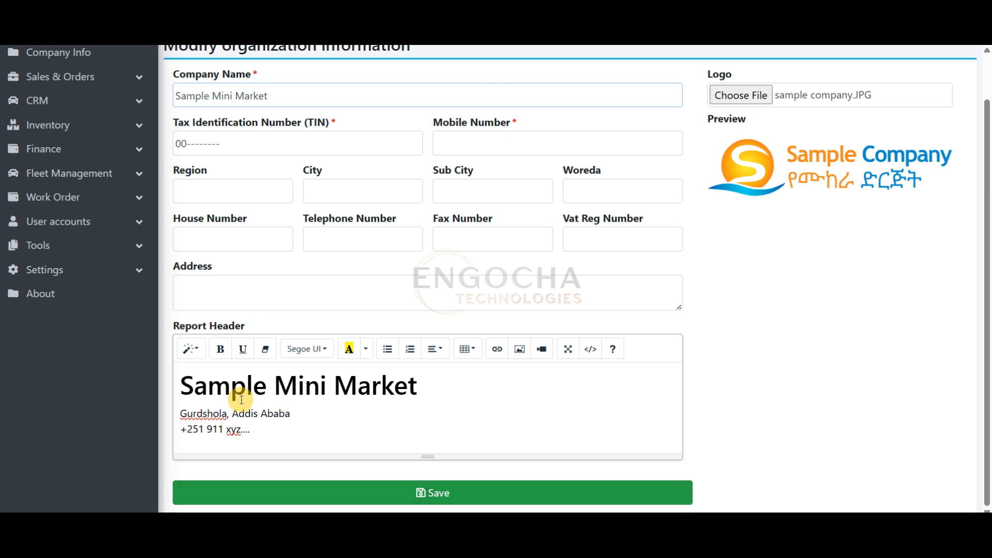
left_click(251, 414)
scroll(362, 416, "up", 1)
scroll(357, 414, "down", 1)
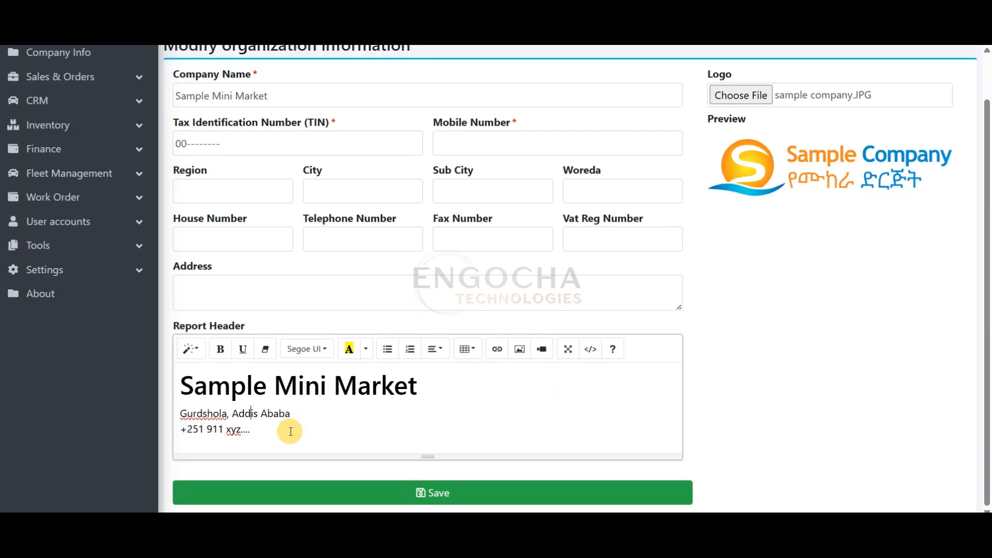
left_click(481, 144)
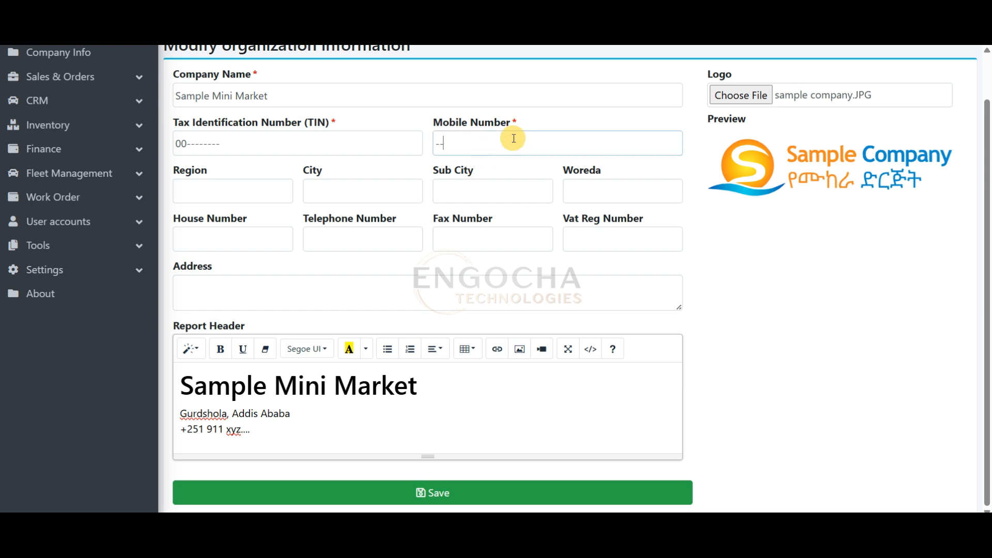
left_click(455, 492)
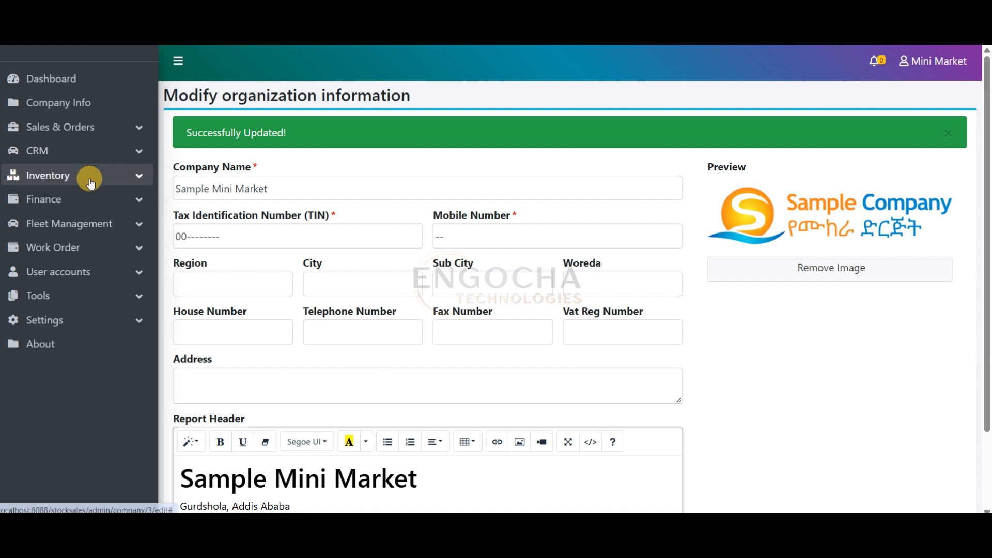
Open the inventory's item list, preview its printable report, and close the report
left_click(90, 178)
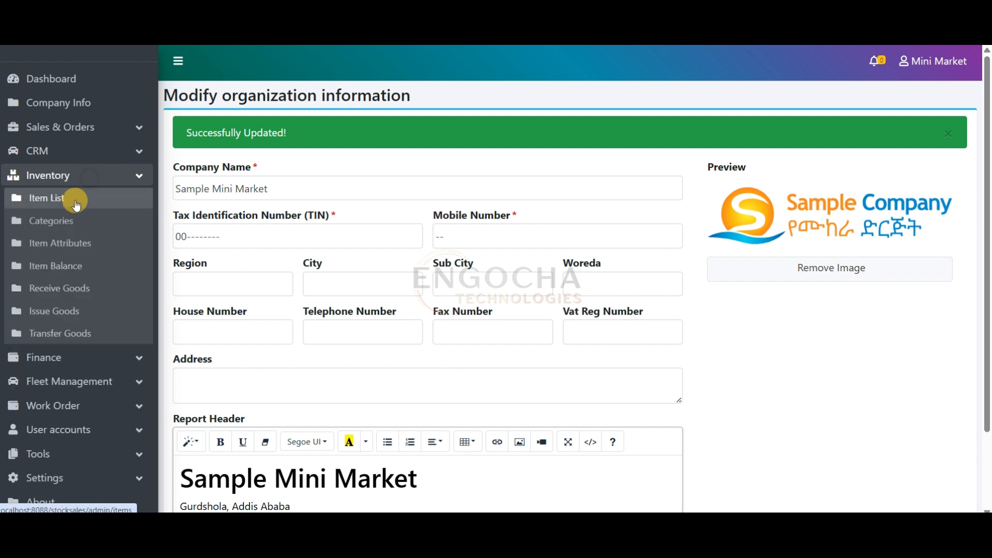
left_click(68, 196)
left_click(897, 94)
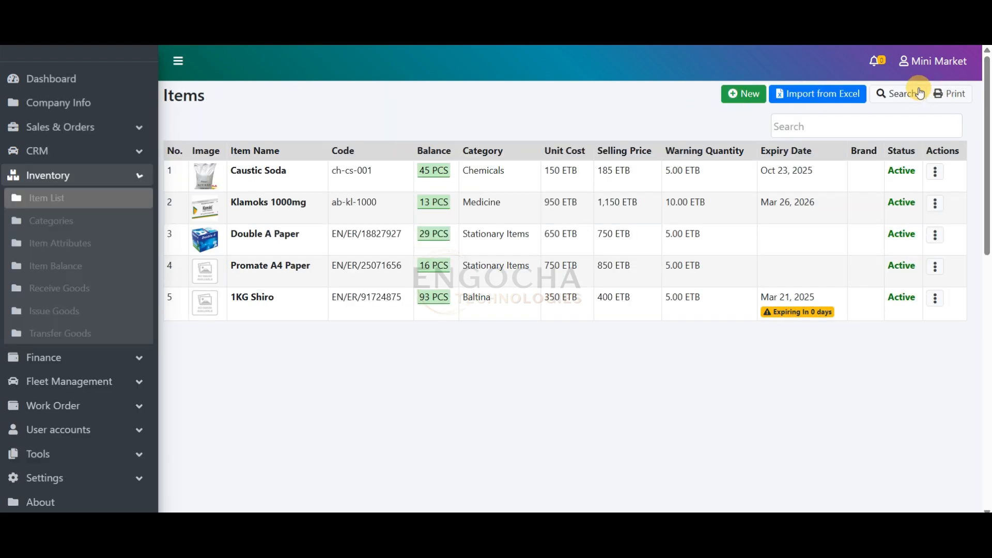
left_click(949, 93)
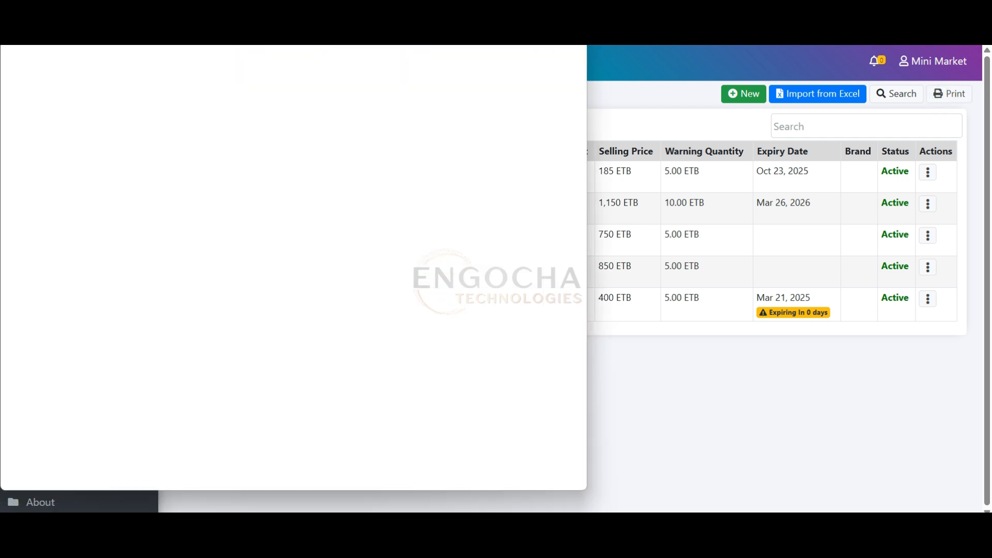
key("ctrl+w")
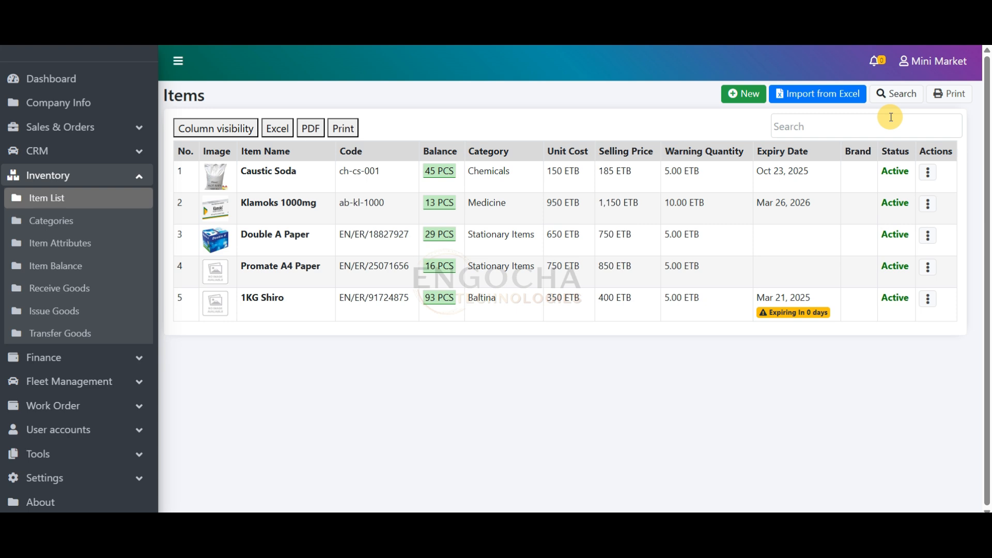
Open the list of goods transfers and look over the available import and balance adjustment tools
left_click(81, 137)
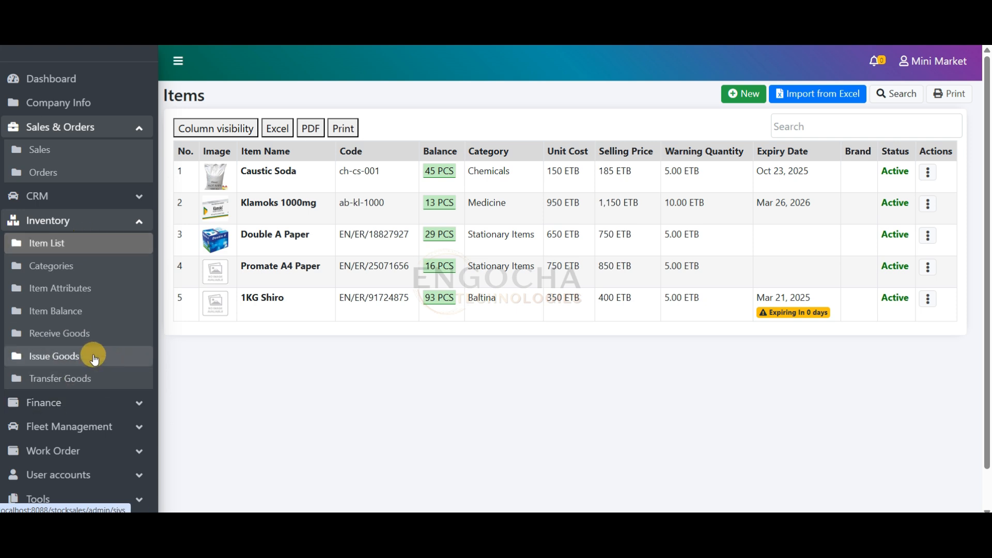
left_click(86, 377)
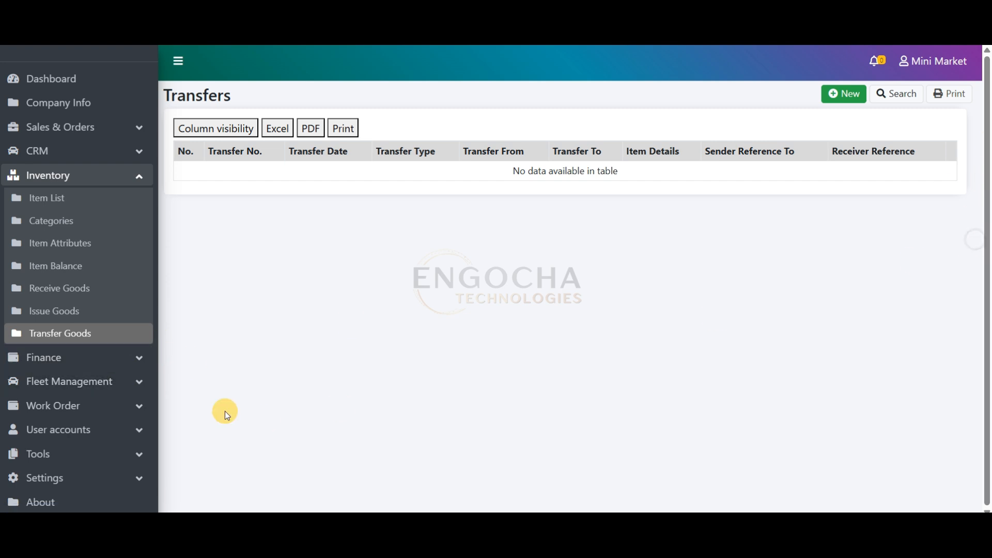
left_click(84, 455)
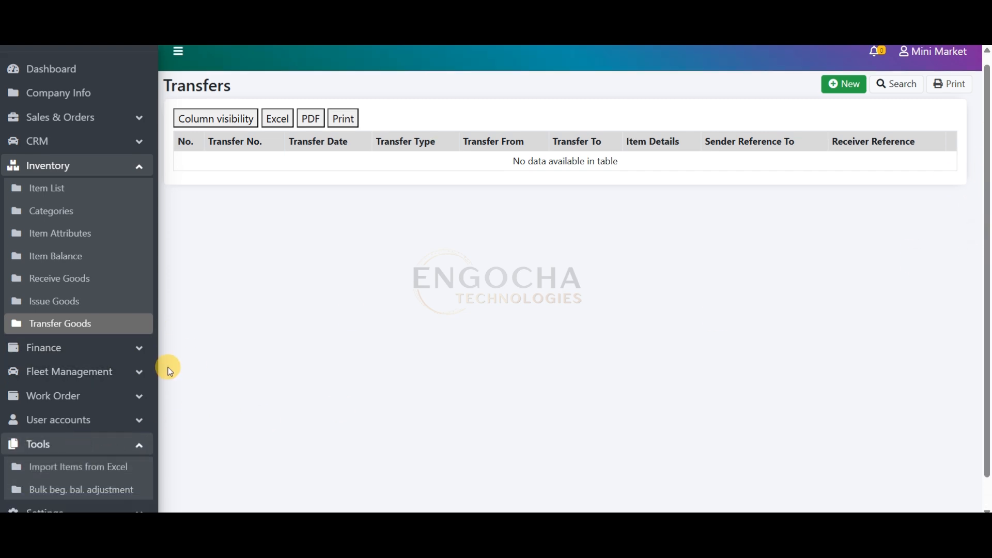
scroll(166, 370, "down", 1)
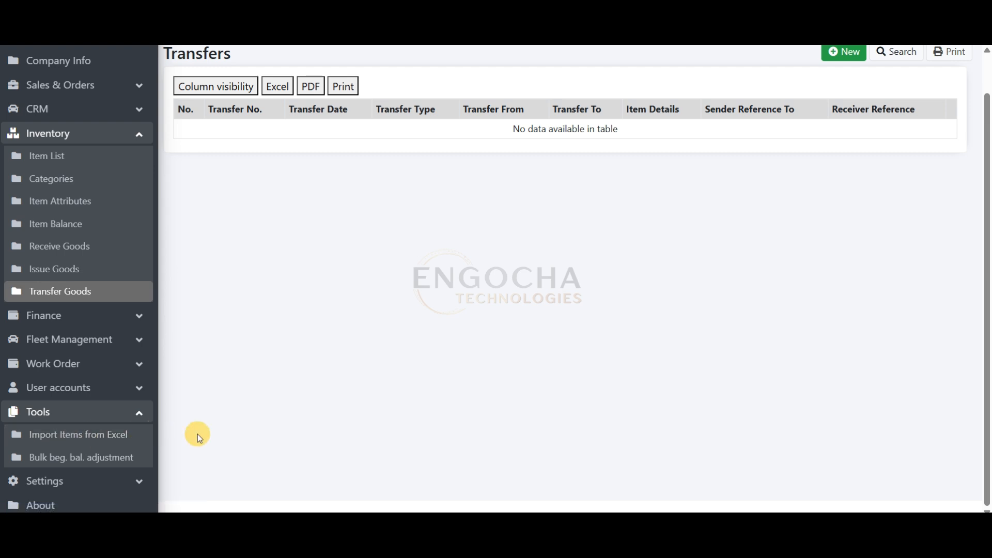
Open the stores and warehouses list from the settings and view the entry form for a new store
left_click(100, 485)
scroll(99, 485, "down", 1)
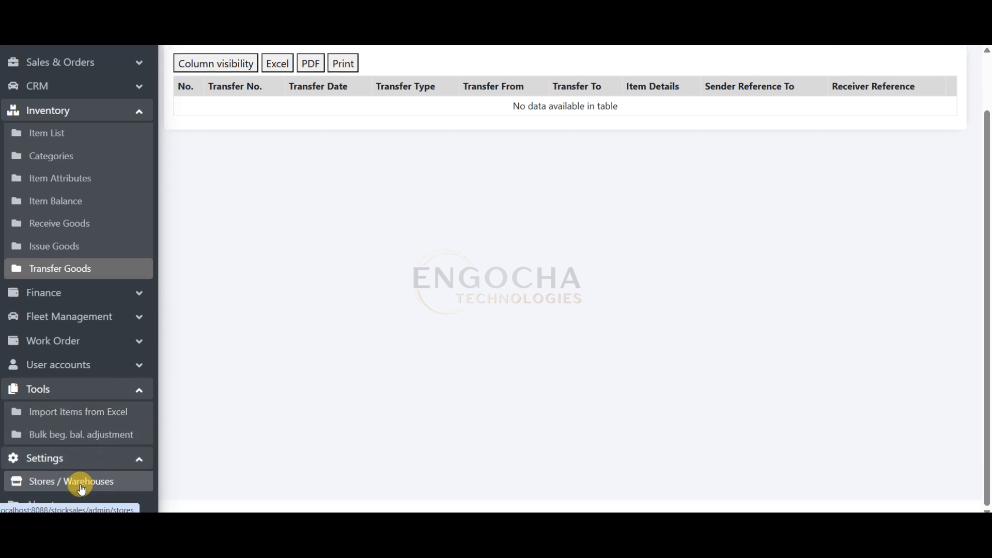
left_click(81, 489)
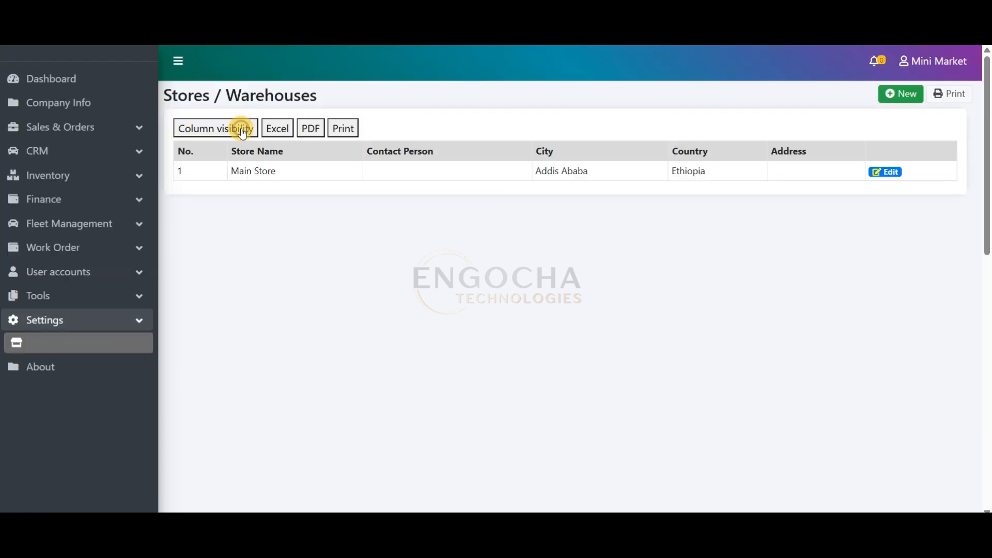
left_click_drag(272, 171, 239, 170)
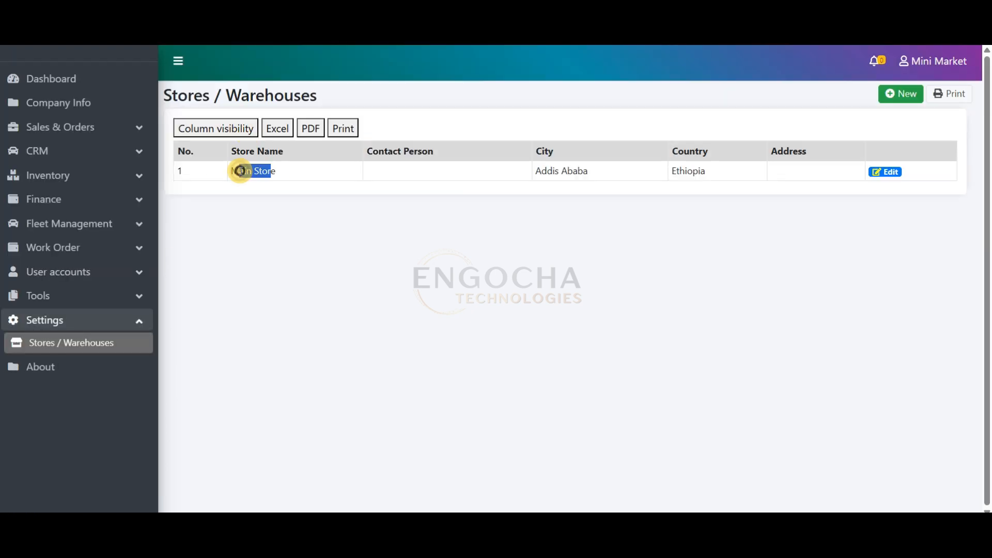
left_click(896, 97)
left_click(301, 146)
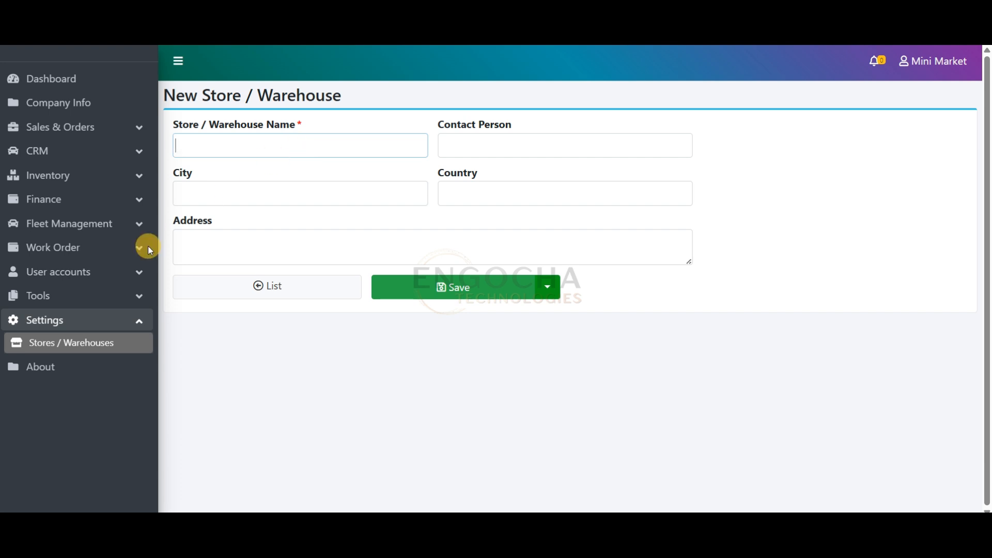
View the list of user accounts and return to the sales list
left_click(63, 272)
left_click(59, 298)
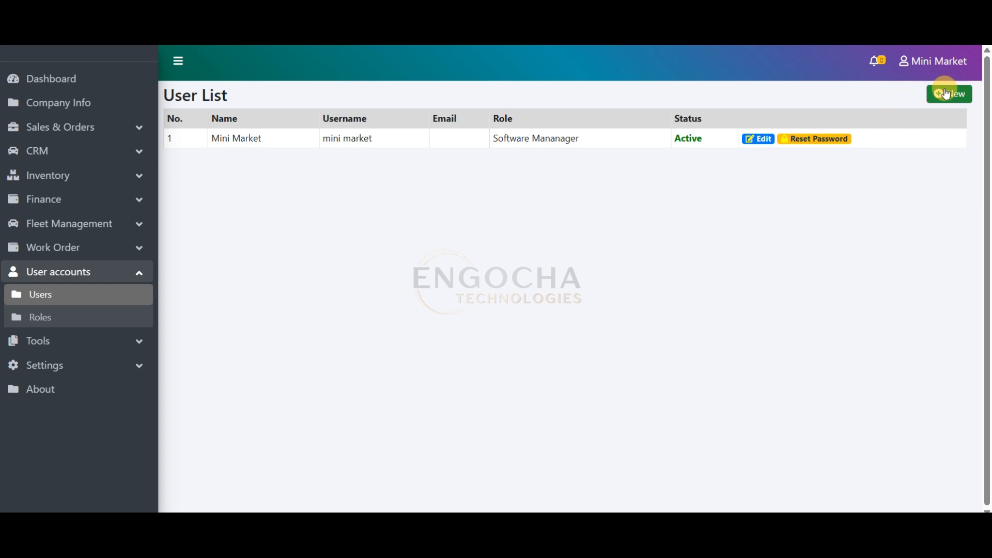
left_click(86, 129)
left_click(78, 147)
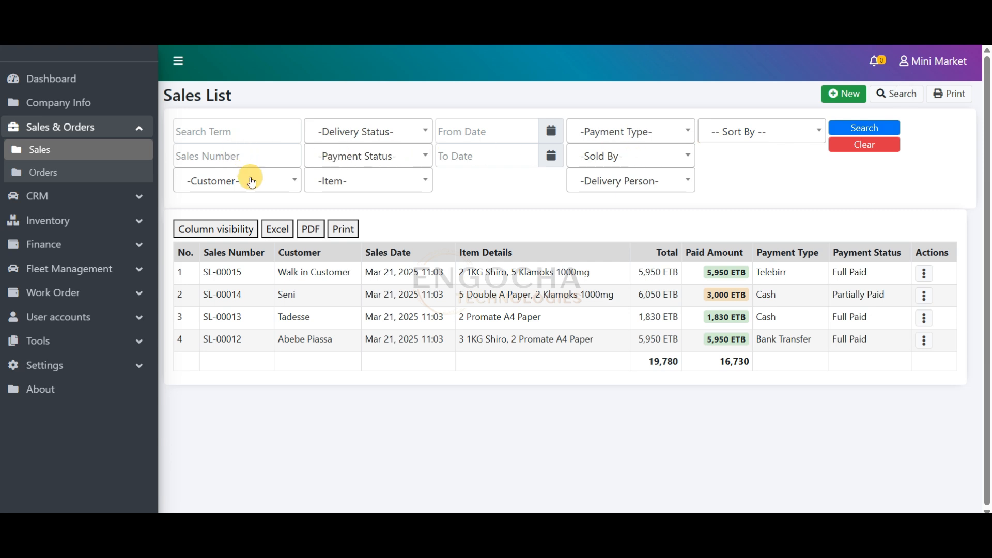
Set the sales list's date filter to run from Mar 20, 2025 to Mar 22, 2025
left_click(483, 131)
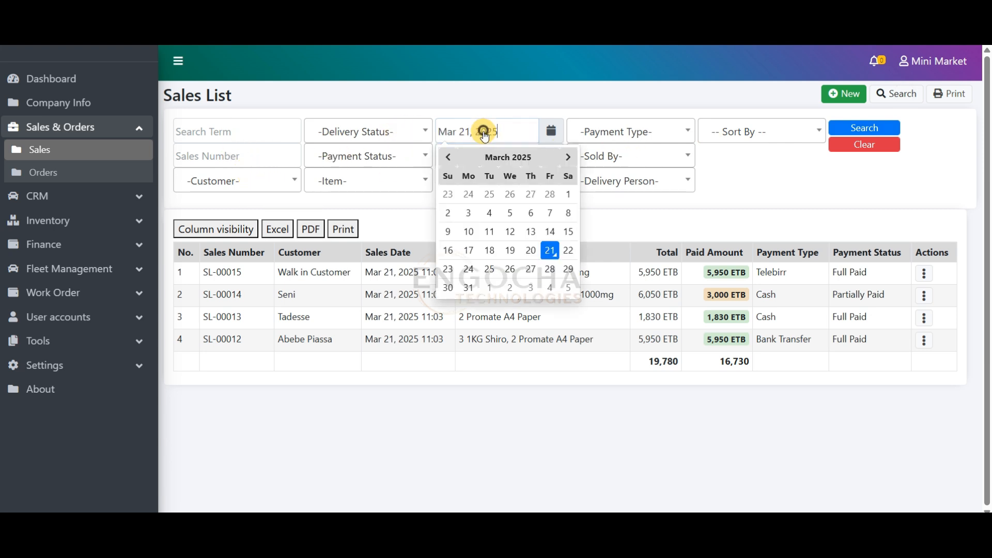
left_click(516, 88)
left_click(494, 129)
left_click(510, 111)
left_click(494, 164)
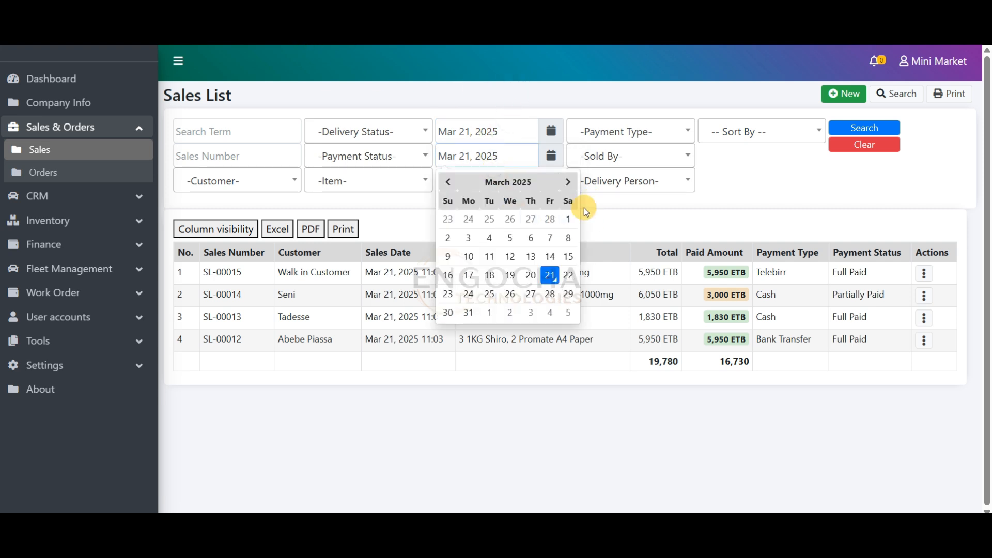
left_click(569, 274)
left_click(518, 131)
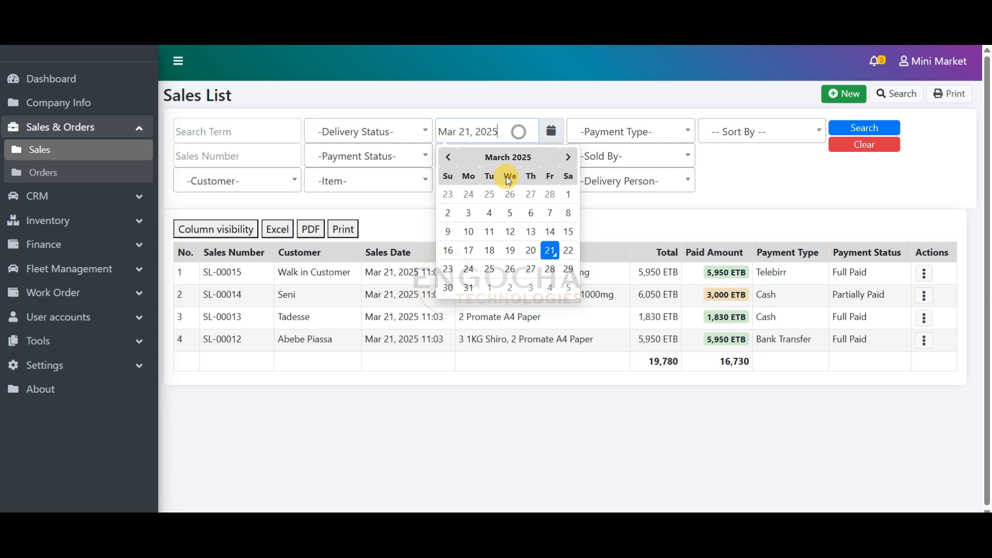
left_click(530, 250)
Look through the delivery status, payment status and customer filter options of the sales list
left_click(394, 129)
left_click(395, 129)
left_click(393, 154)
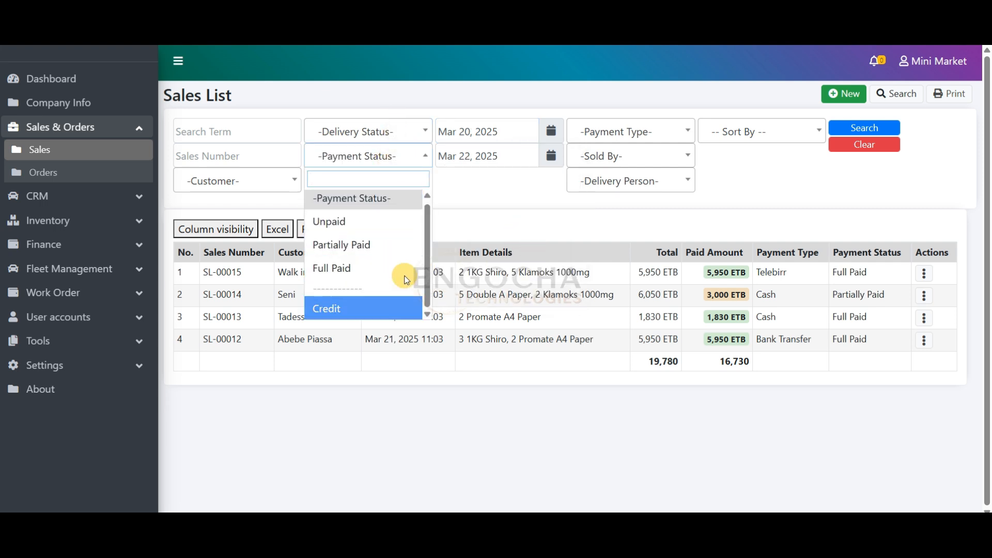
left_click(513, 193)
left_click(277, 179)
left_click(275, 184)
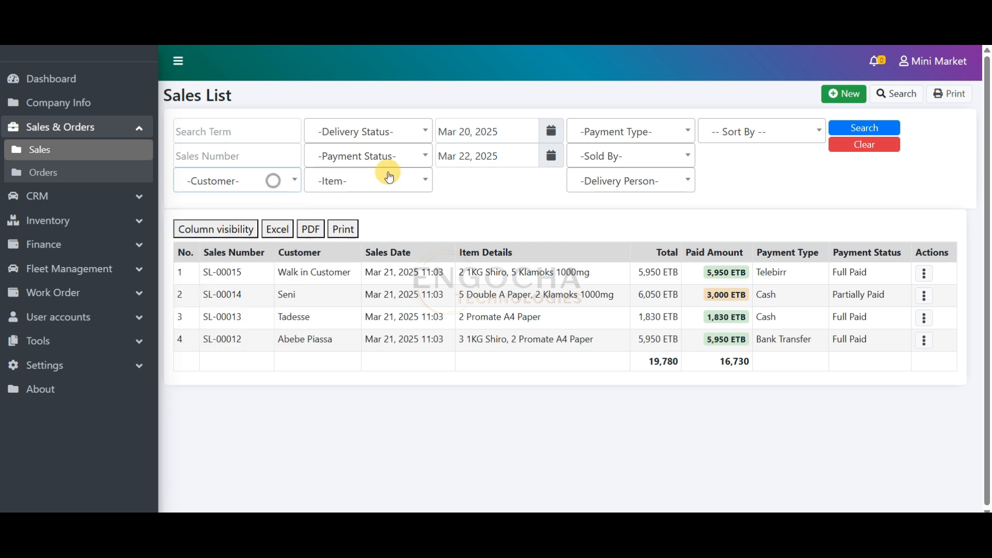
Filter the sales by the item Klamoks 1000mg and clear the from and to dates
left_click(378, 185)
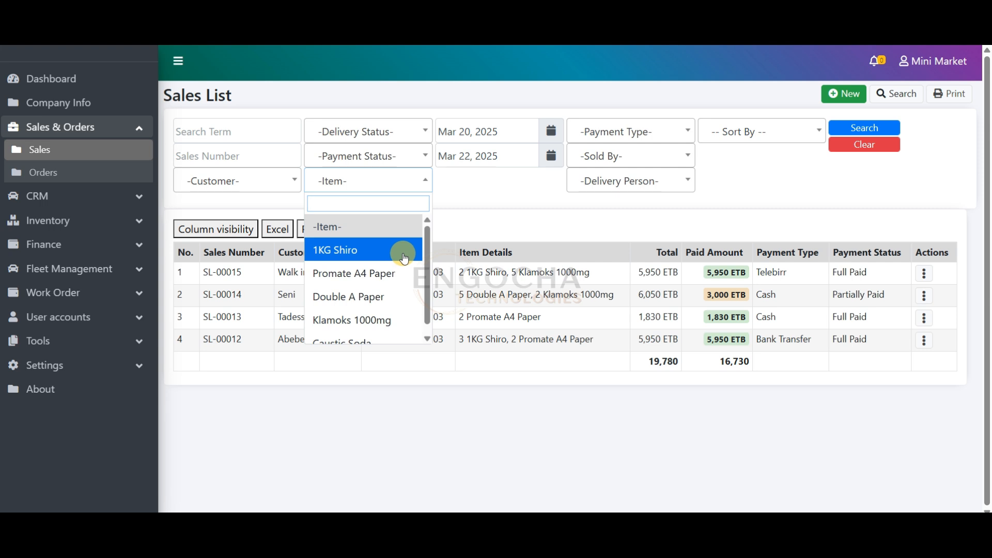
left_click(390, 320)
left_click(498, 143)
left_click_drag(512, 130, 412, 128)
key("BackSpace")
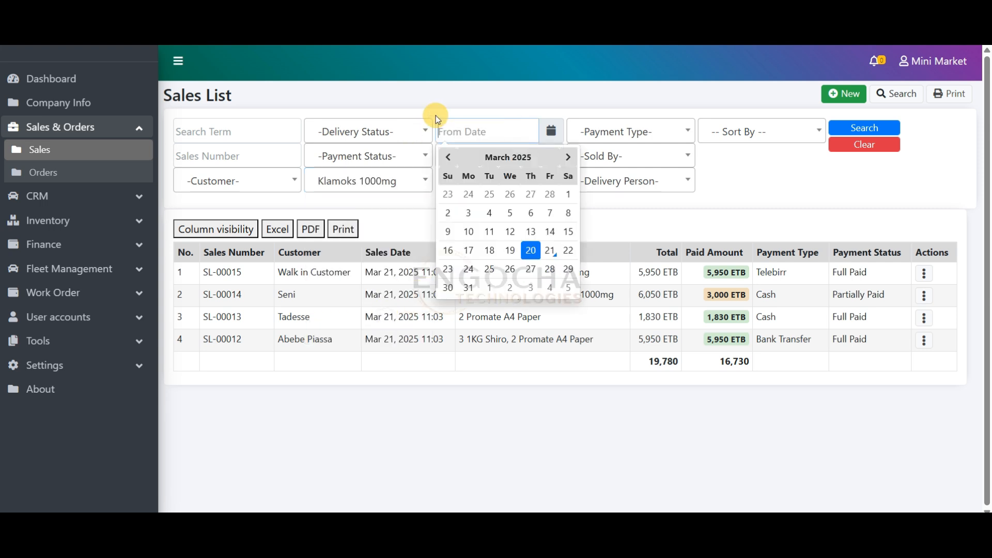
left_click(498, 91)
left_click_drag(514, 155, 414, 133)
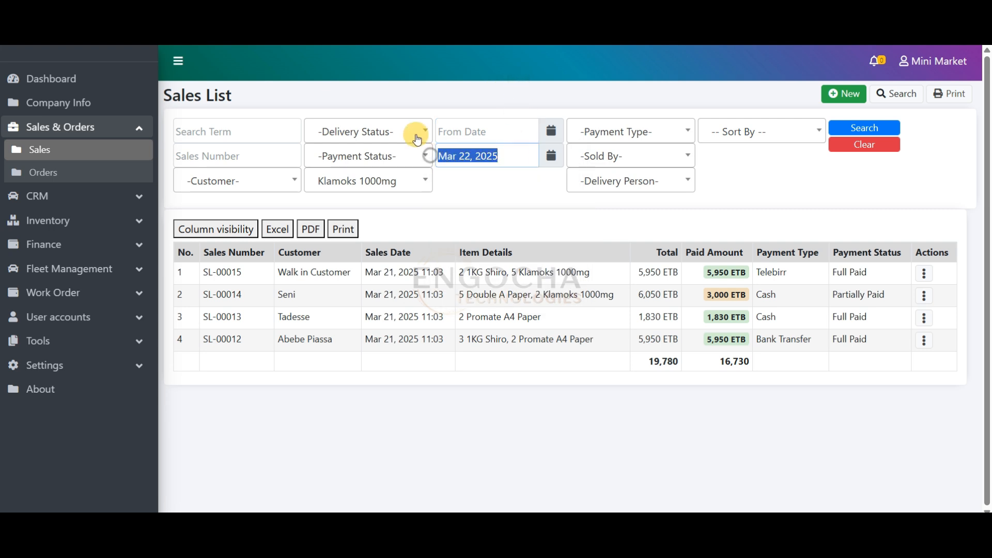
key("BackSpace")
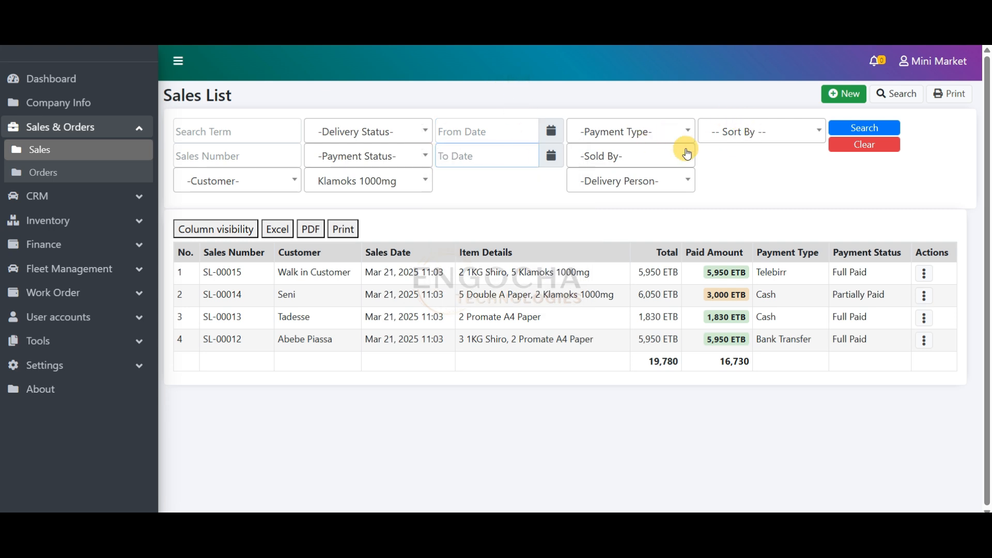
Look over the sort order and payment type choices for the sales list, leaving both unset
left_click(736, 140)
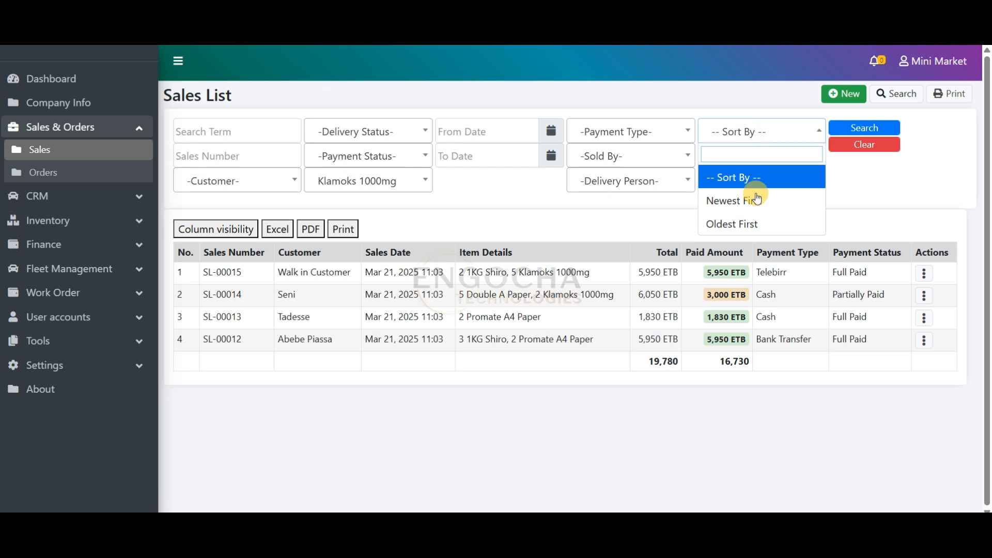
left_click(658, 135)
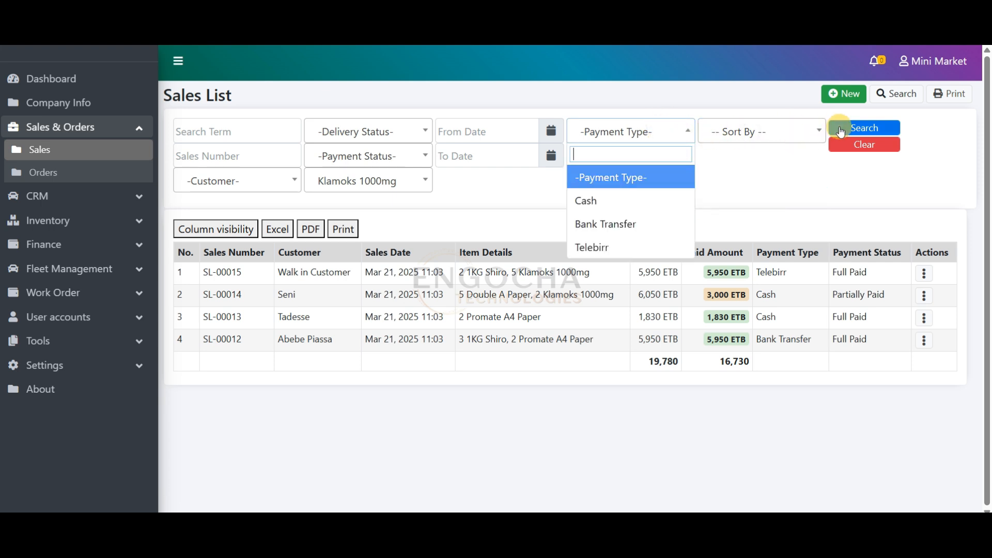
left_click(783, 103)
Run the filtered sales search and preview its printable report, closing the report when done
left_click(864, 129)
left_click(957, 95)
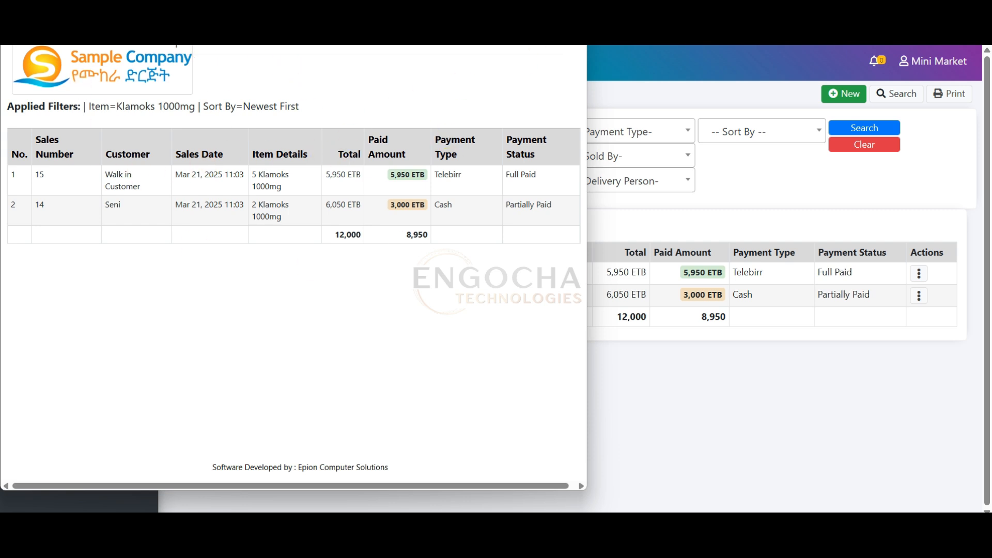
left_click(574, 10)
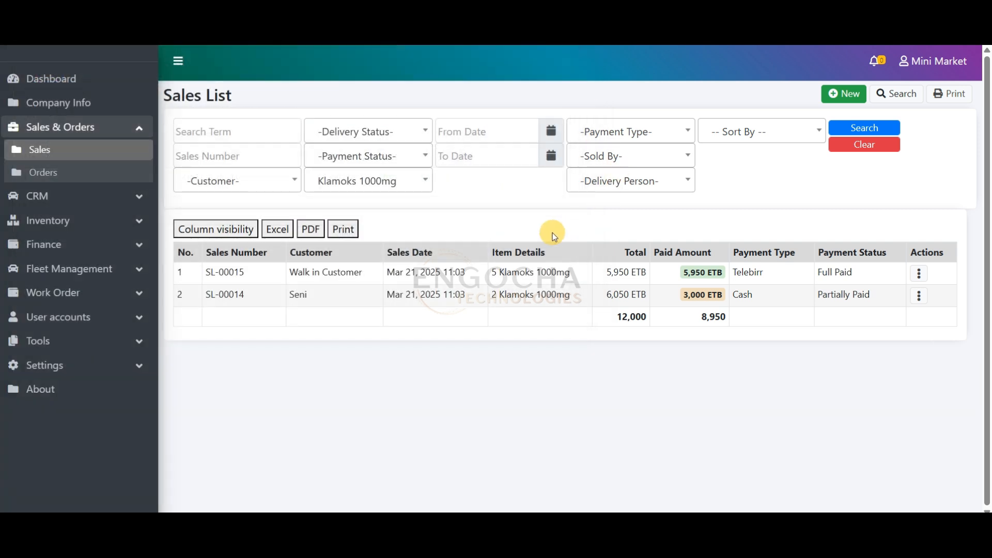